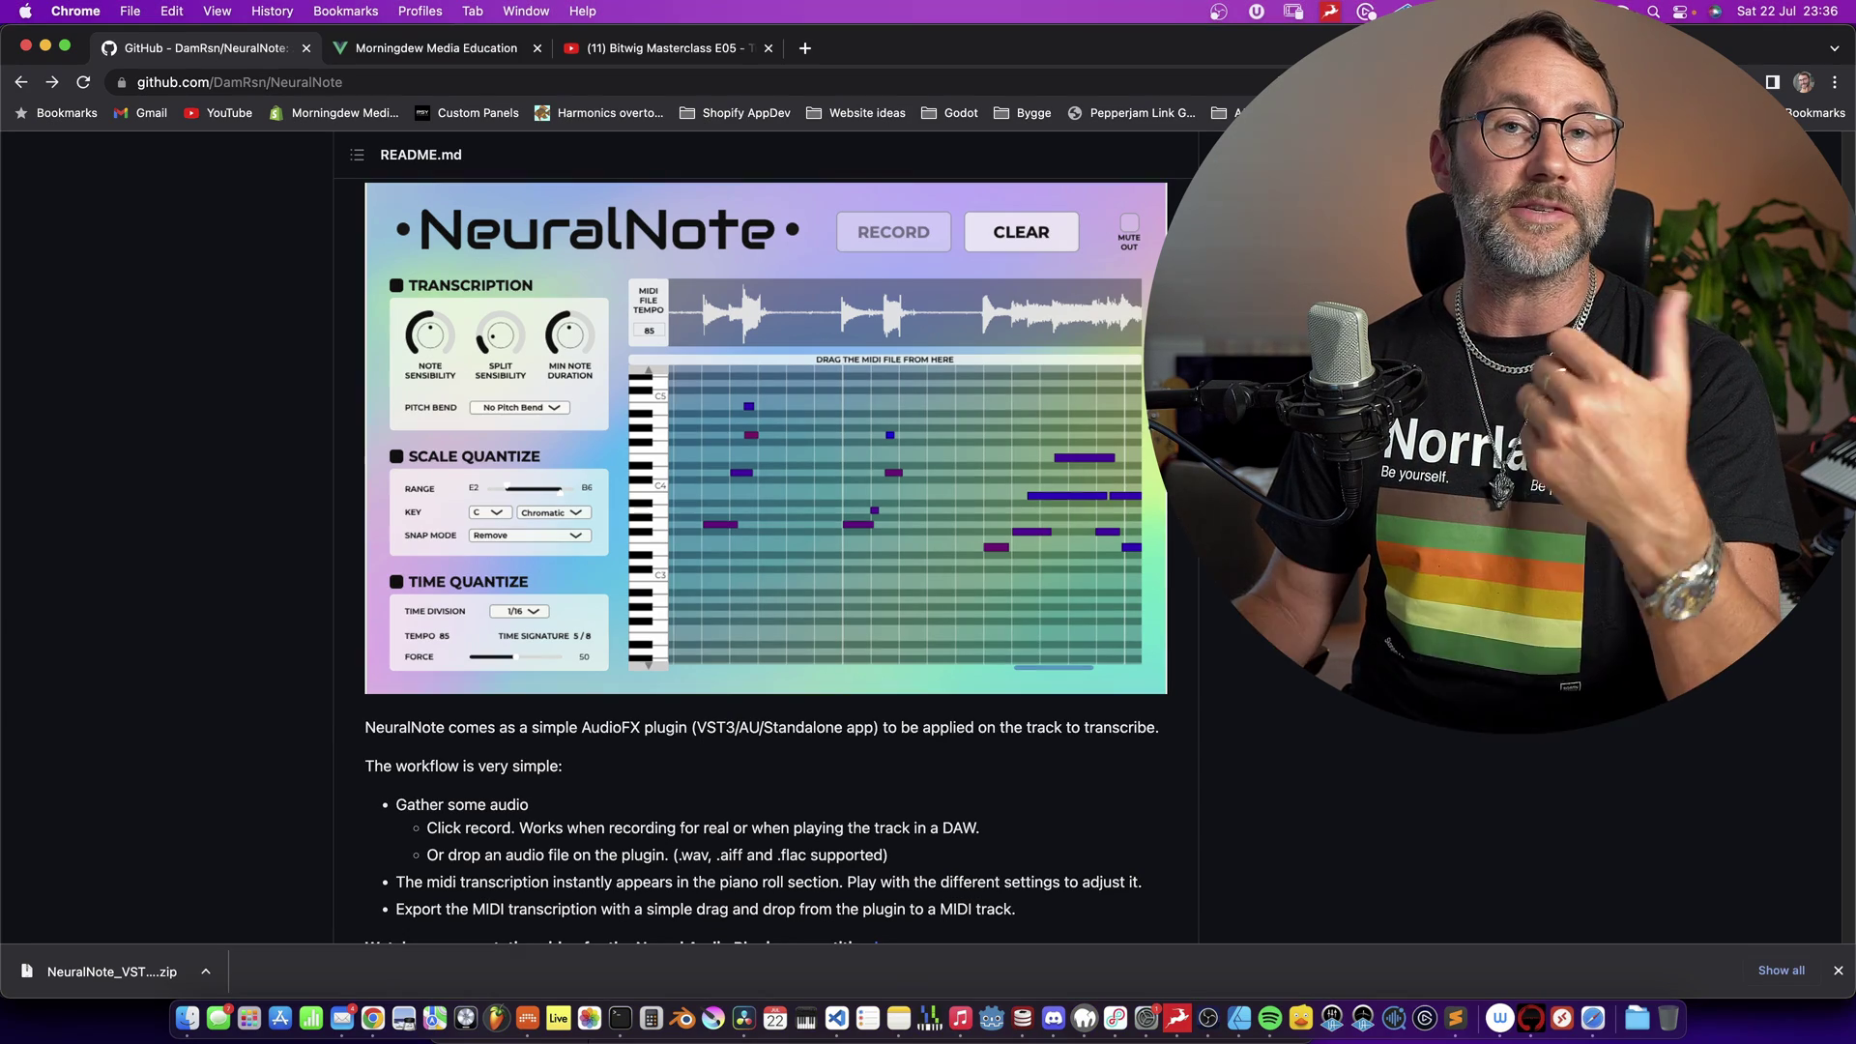
# Open the NeuralNote v0.0.1 release page and scroll down to its Assets list
pyautogui.scroll(7, 764, 542)
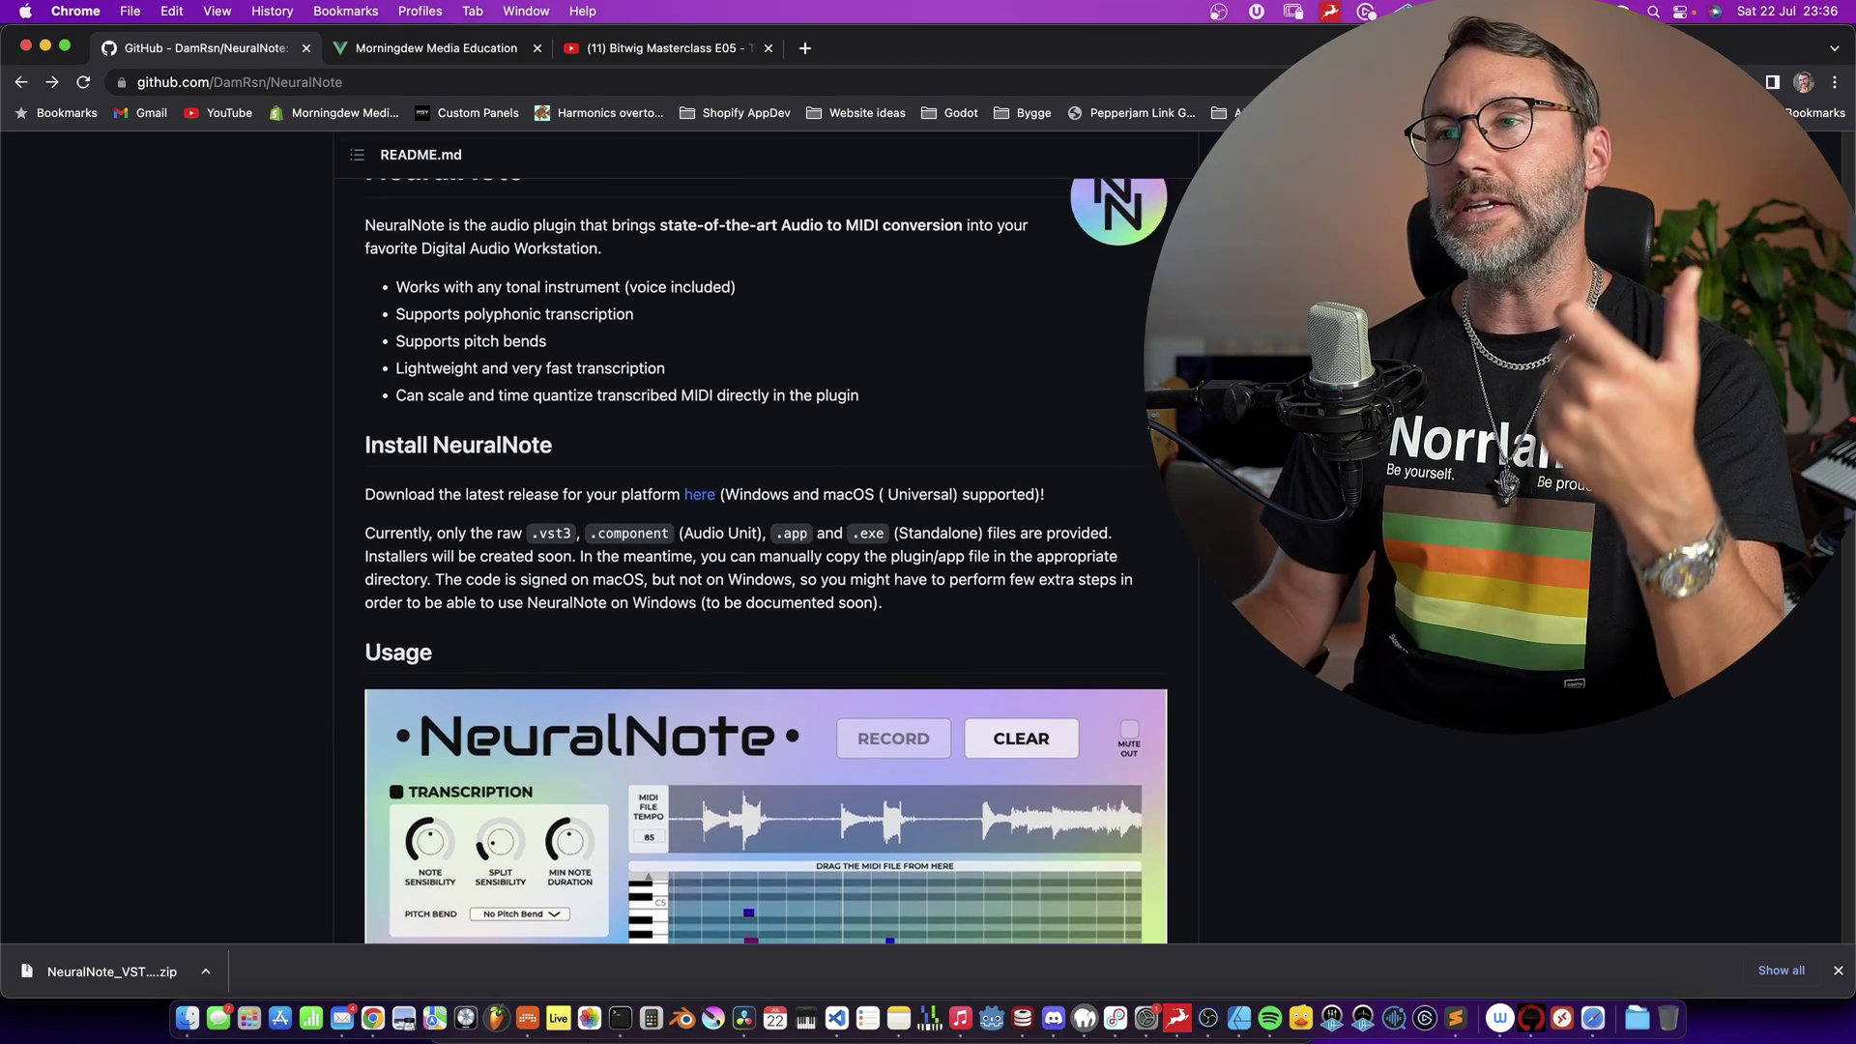
pyautogui.scroll(-2, 763, 541)
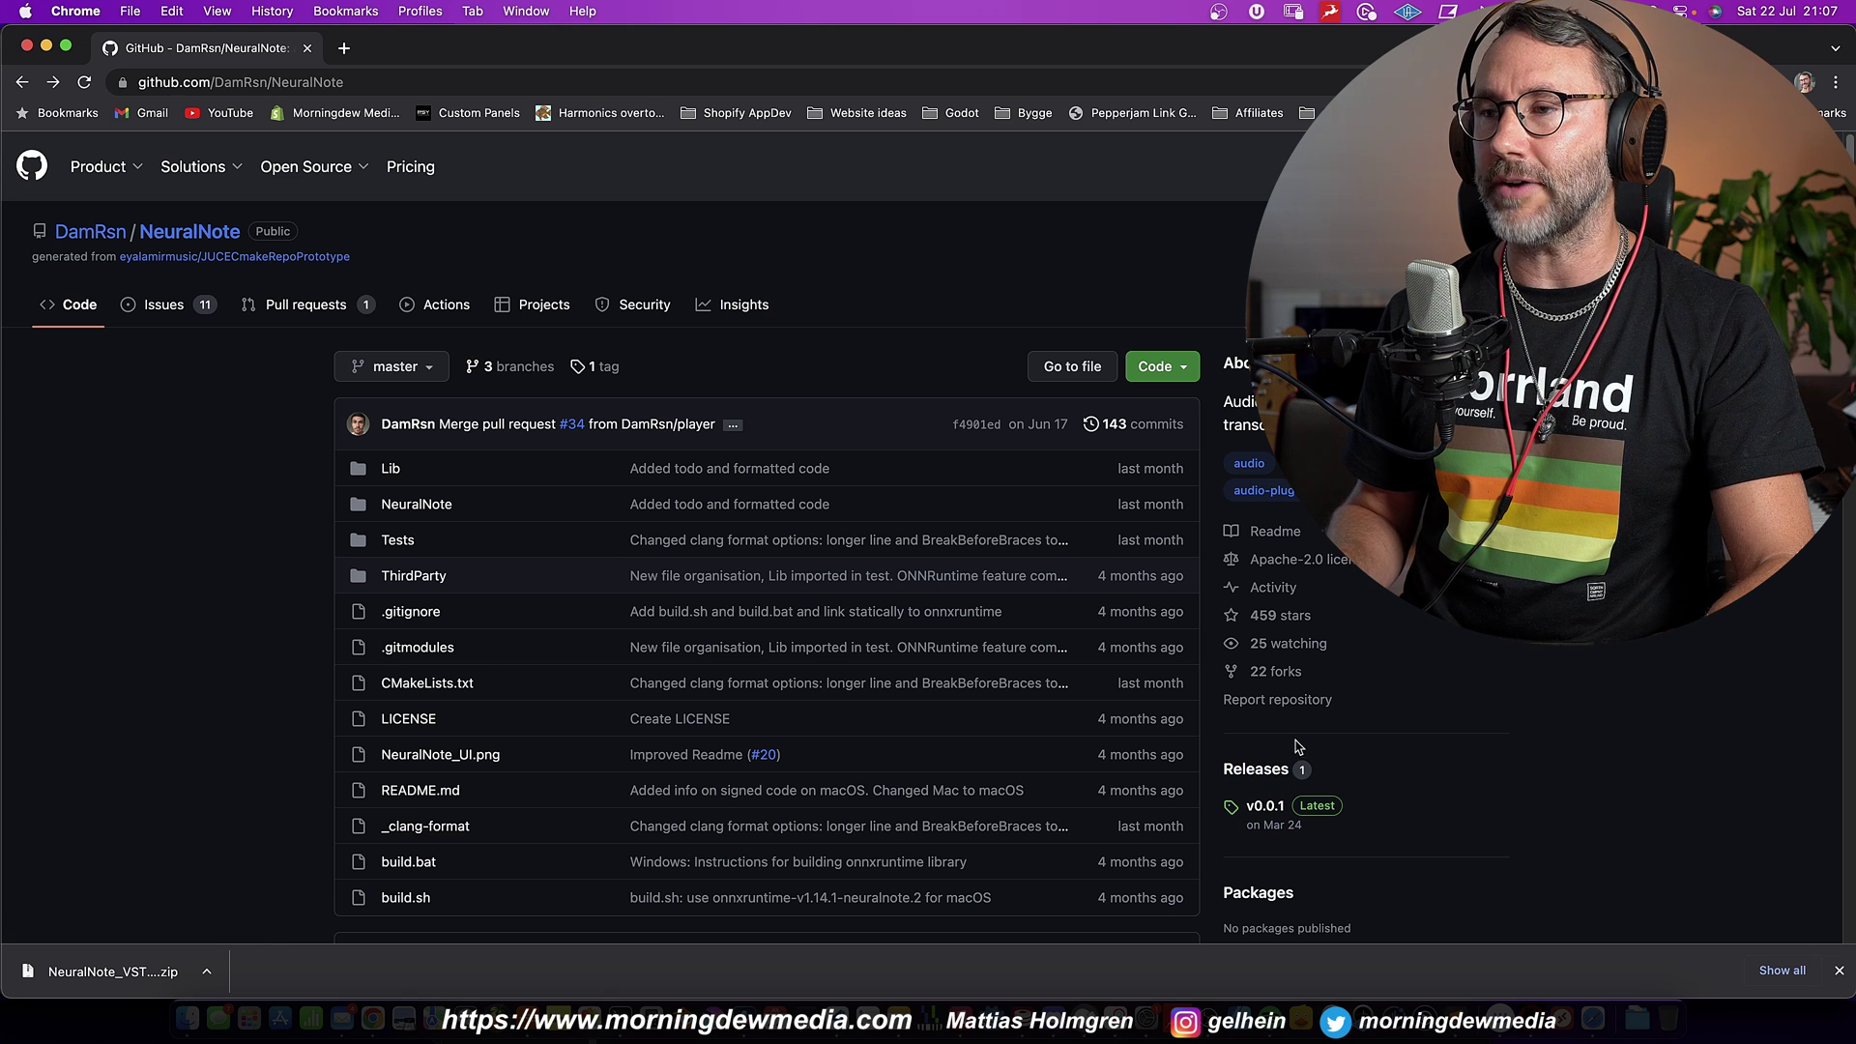
pyautogui.click(1266, 808)
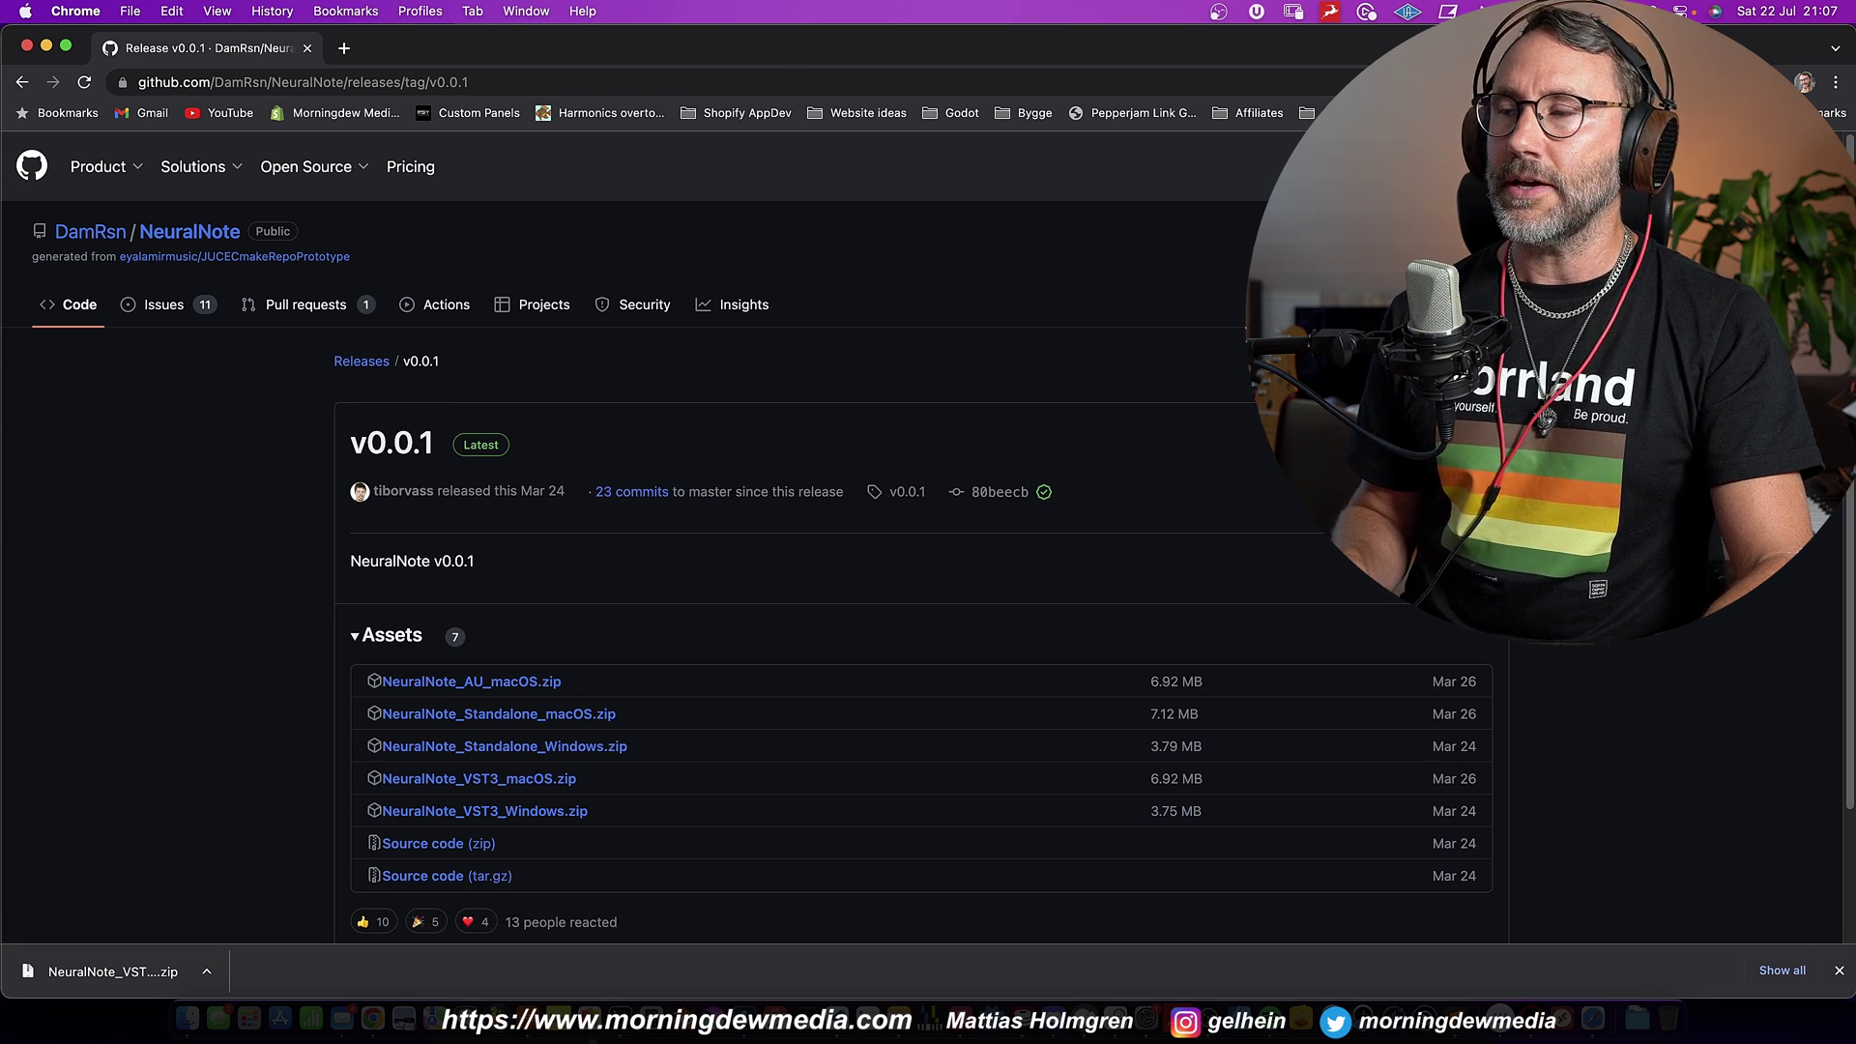
pyautogui.scroll(-2, 928, 536)
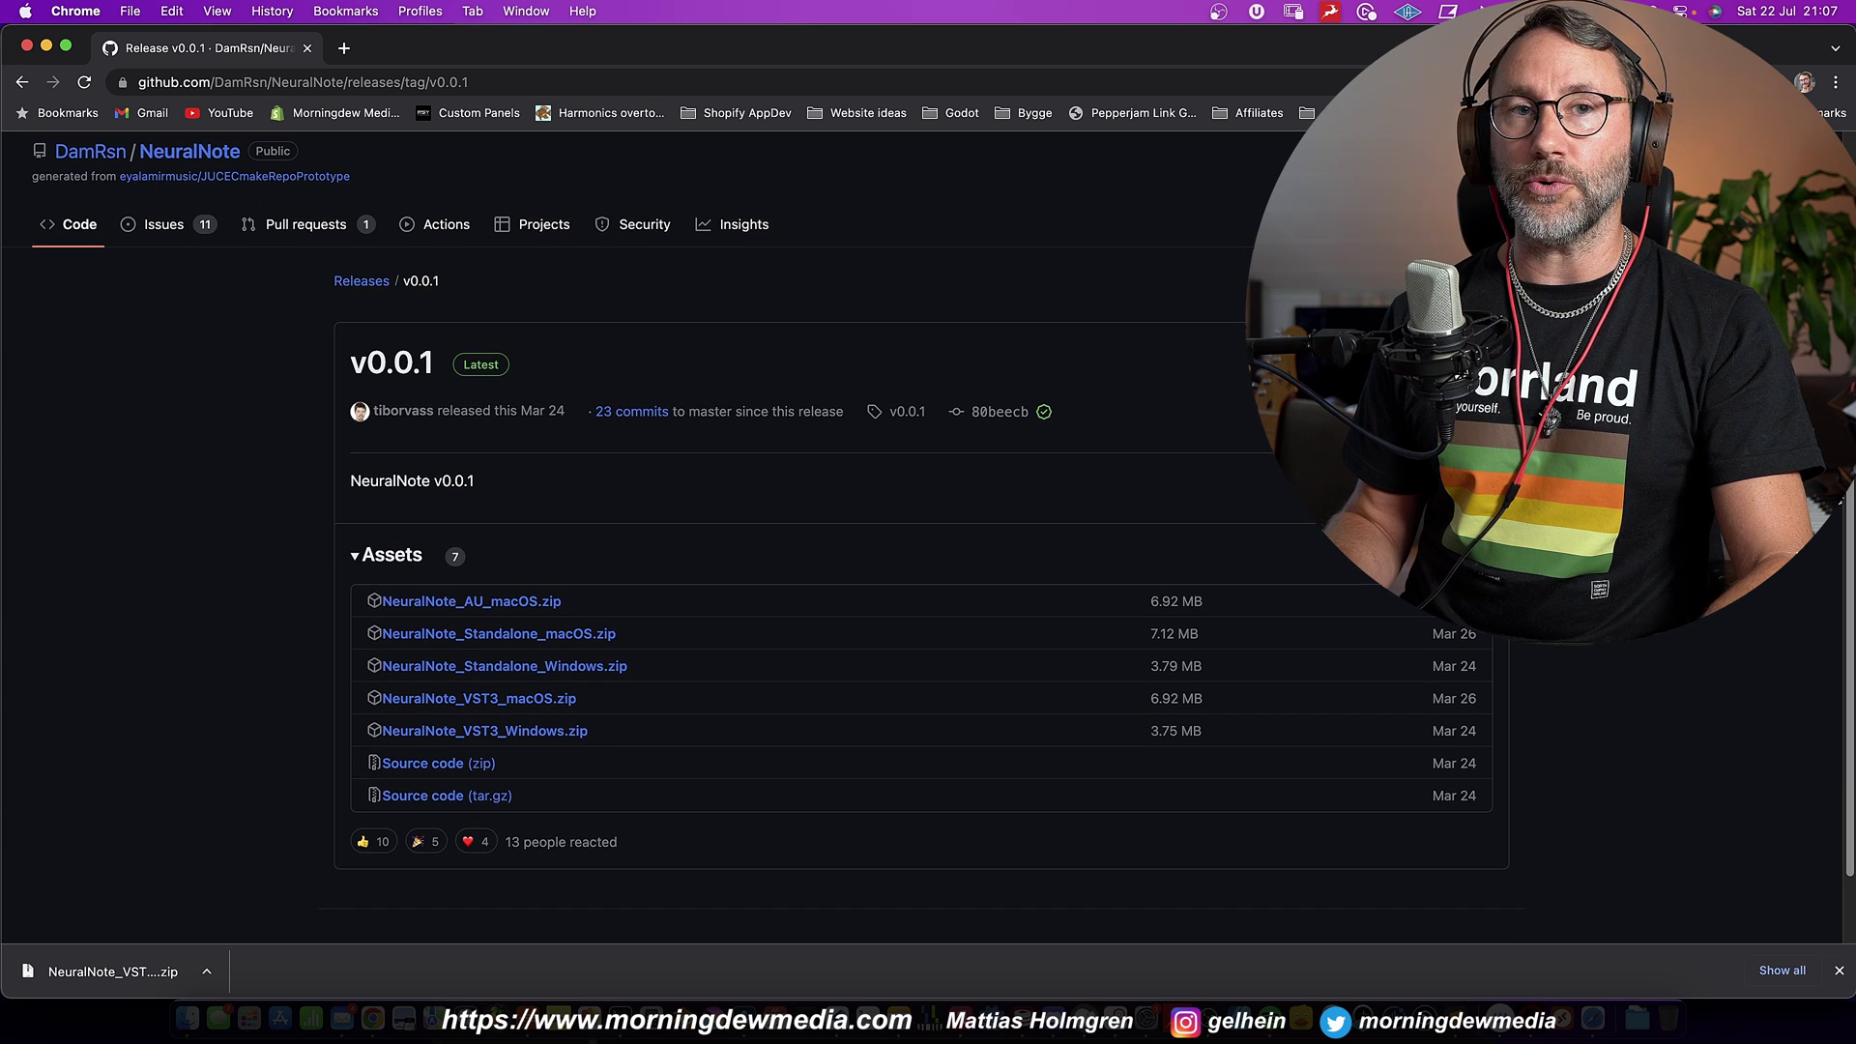
pyautogui.scroll(-2, 1036, 690)
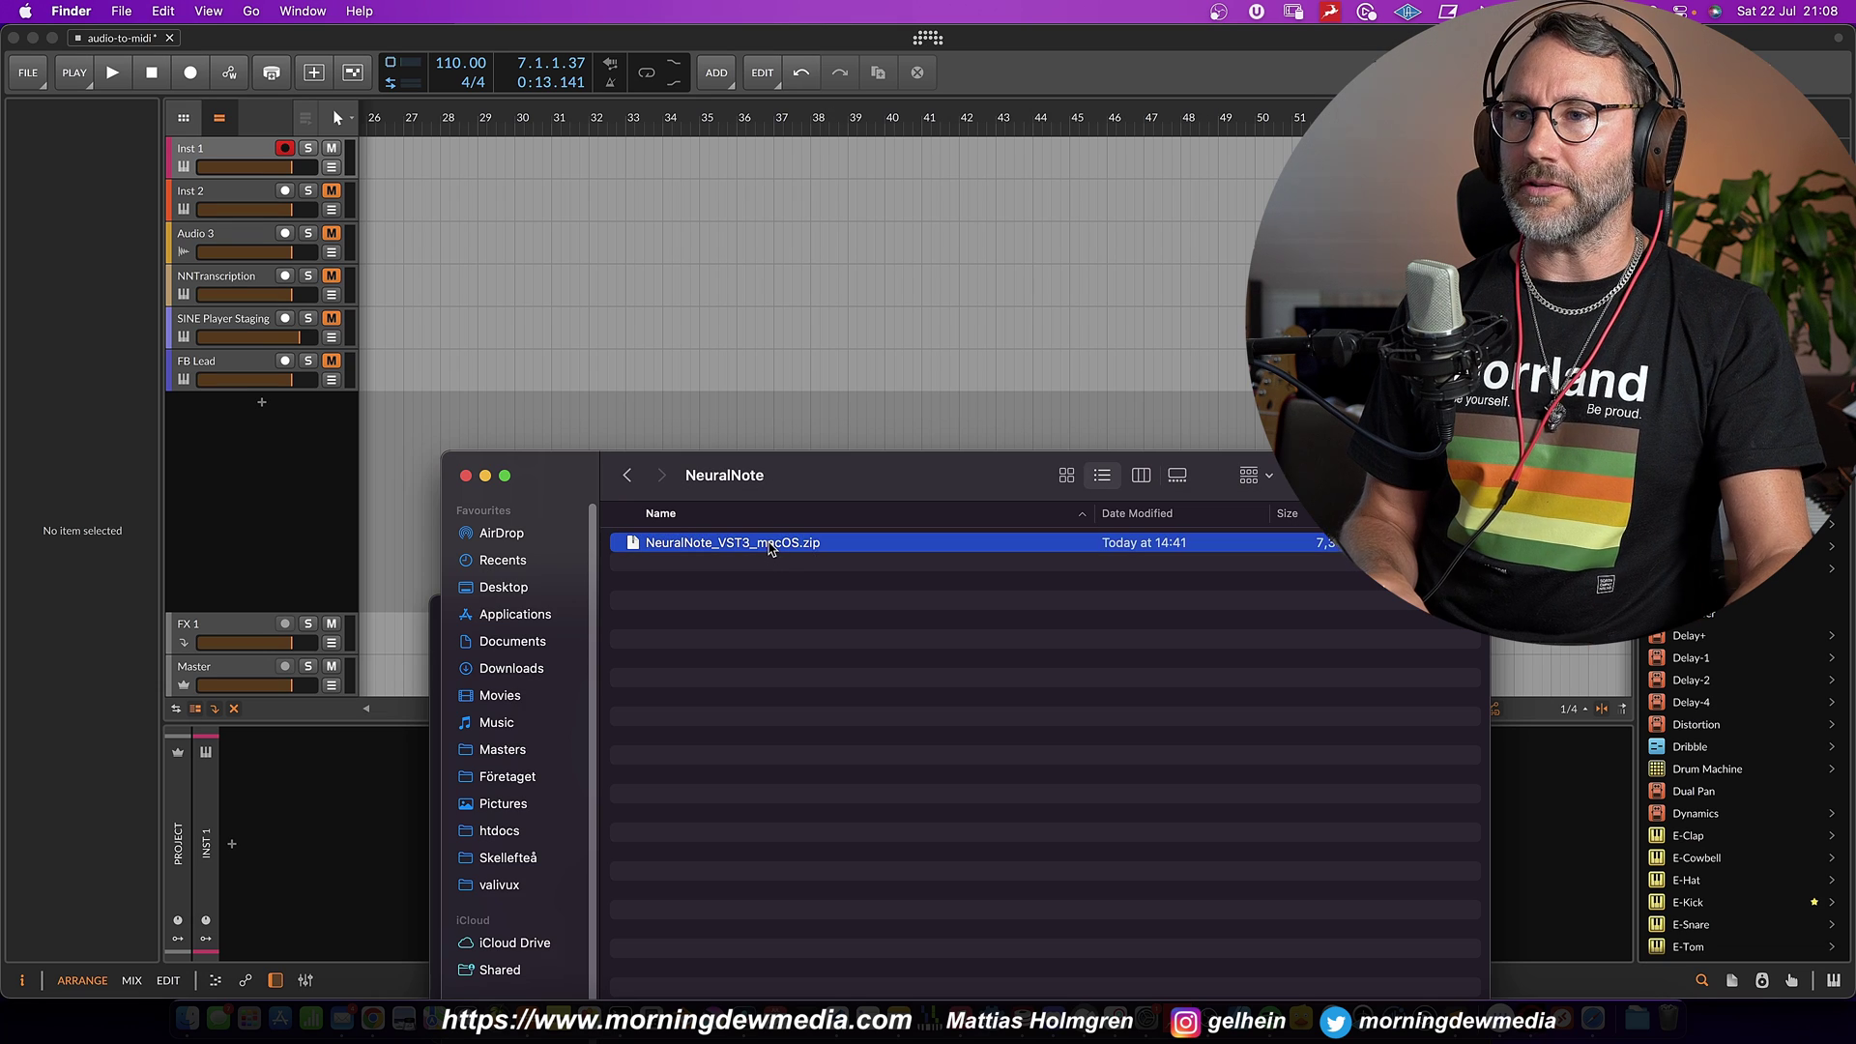
# Extract NeuralNote_VST3_macOS.zip so NeuralNote.vst3 appears beside it
pyautogui.doubleClick(770, 544)
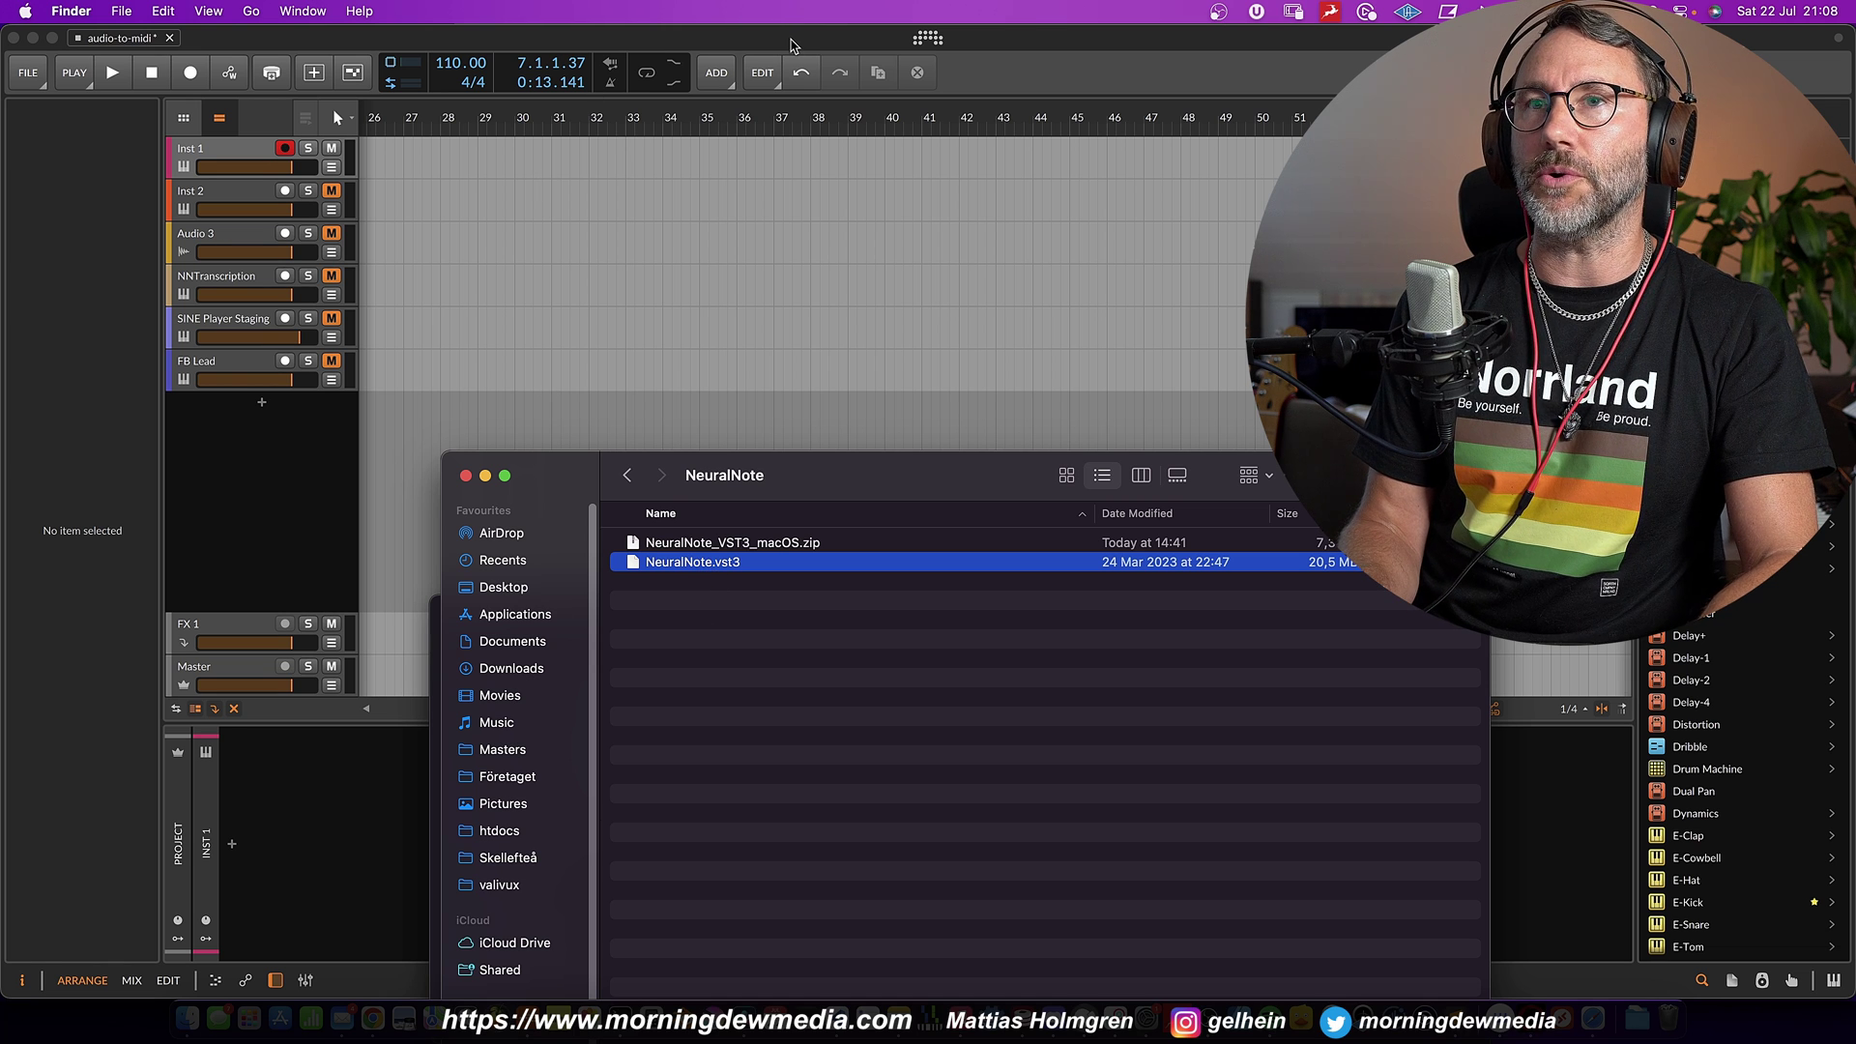
# Insert the NeuralNote plugin on the Inst 1 track, found by searching 'neura' across Everything
pyautogui.click(791, 45)
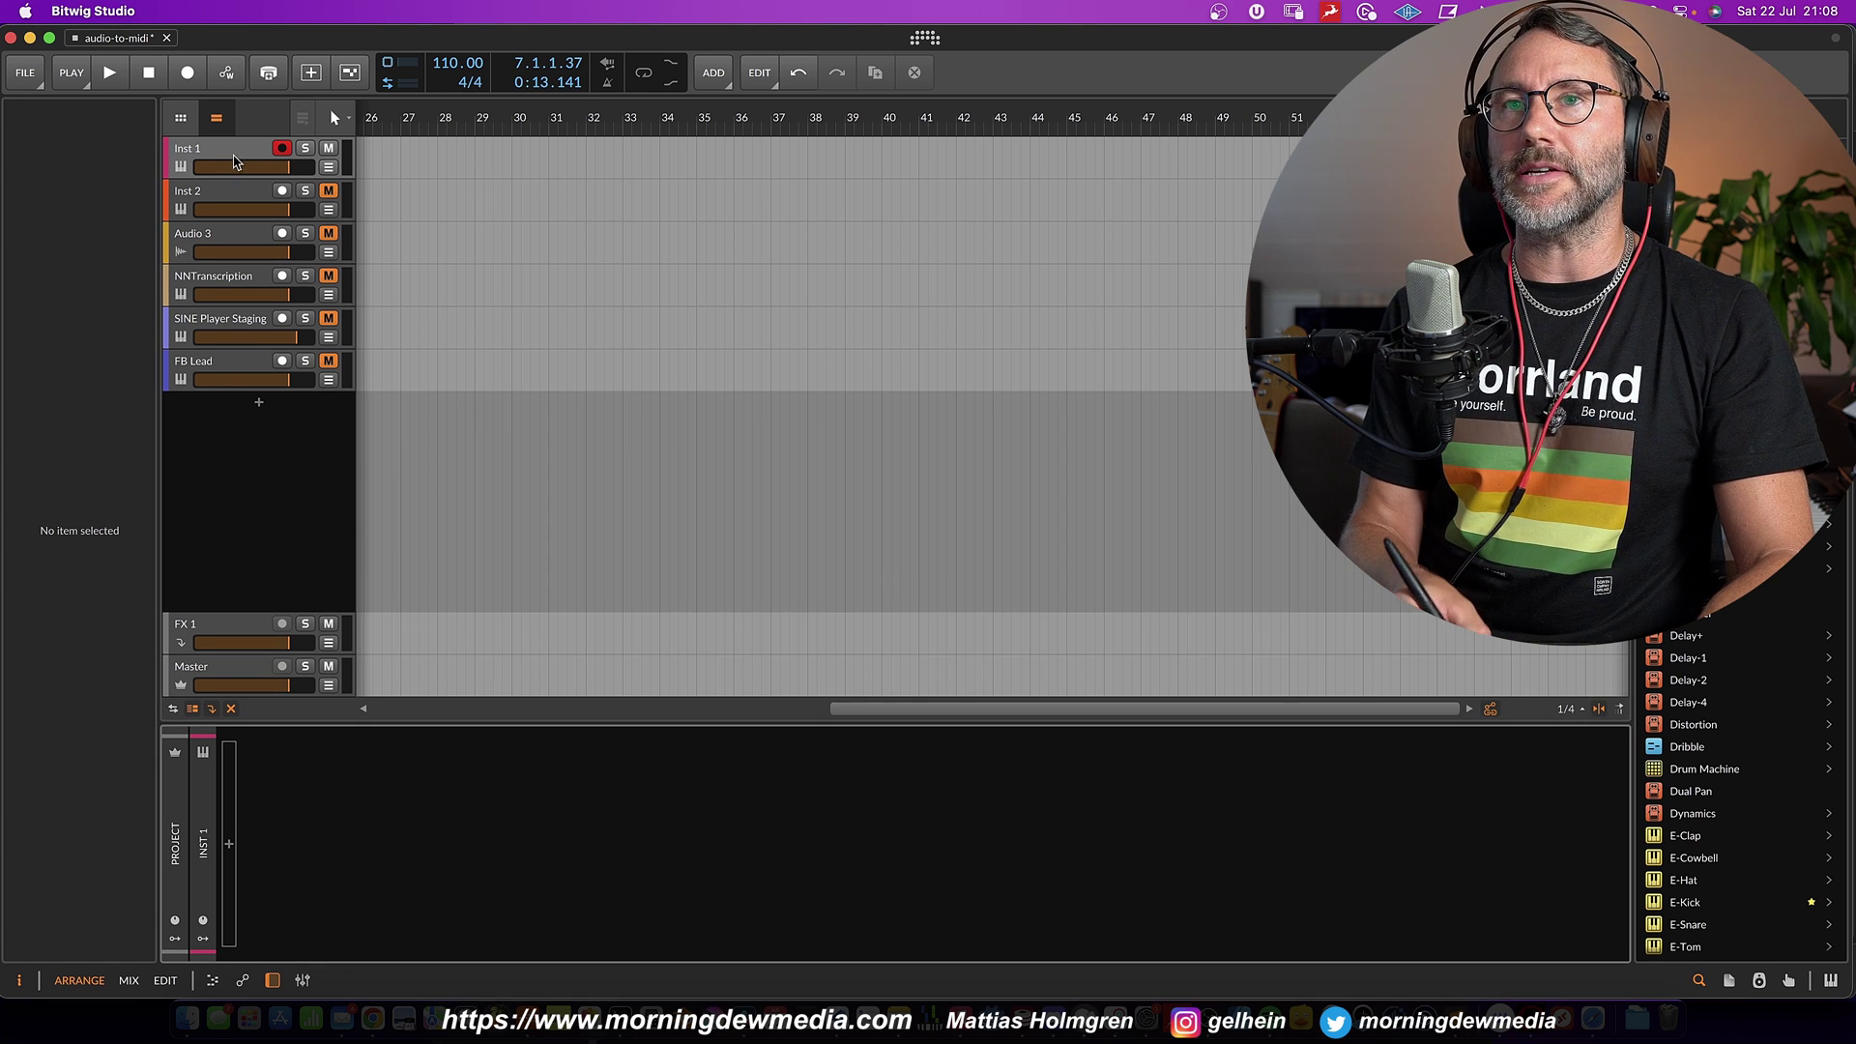
pyautogui.click(220, 164)
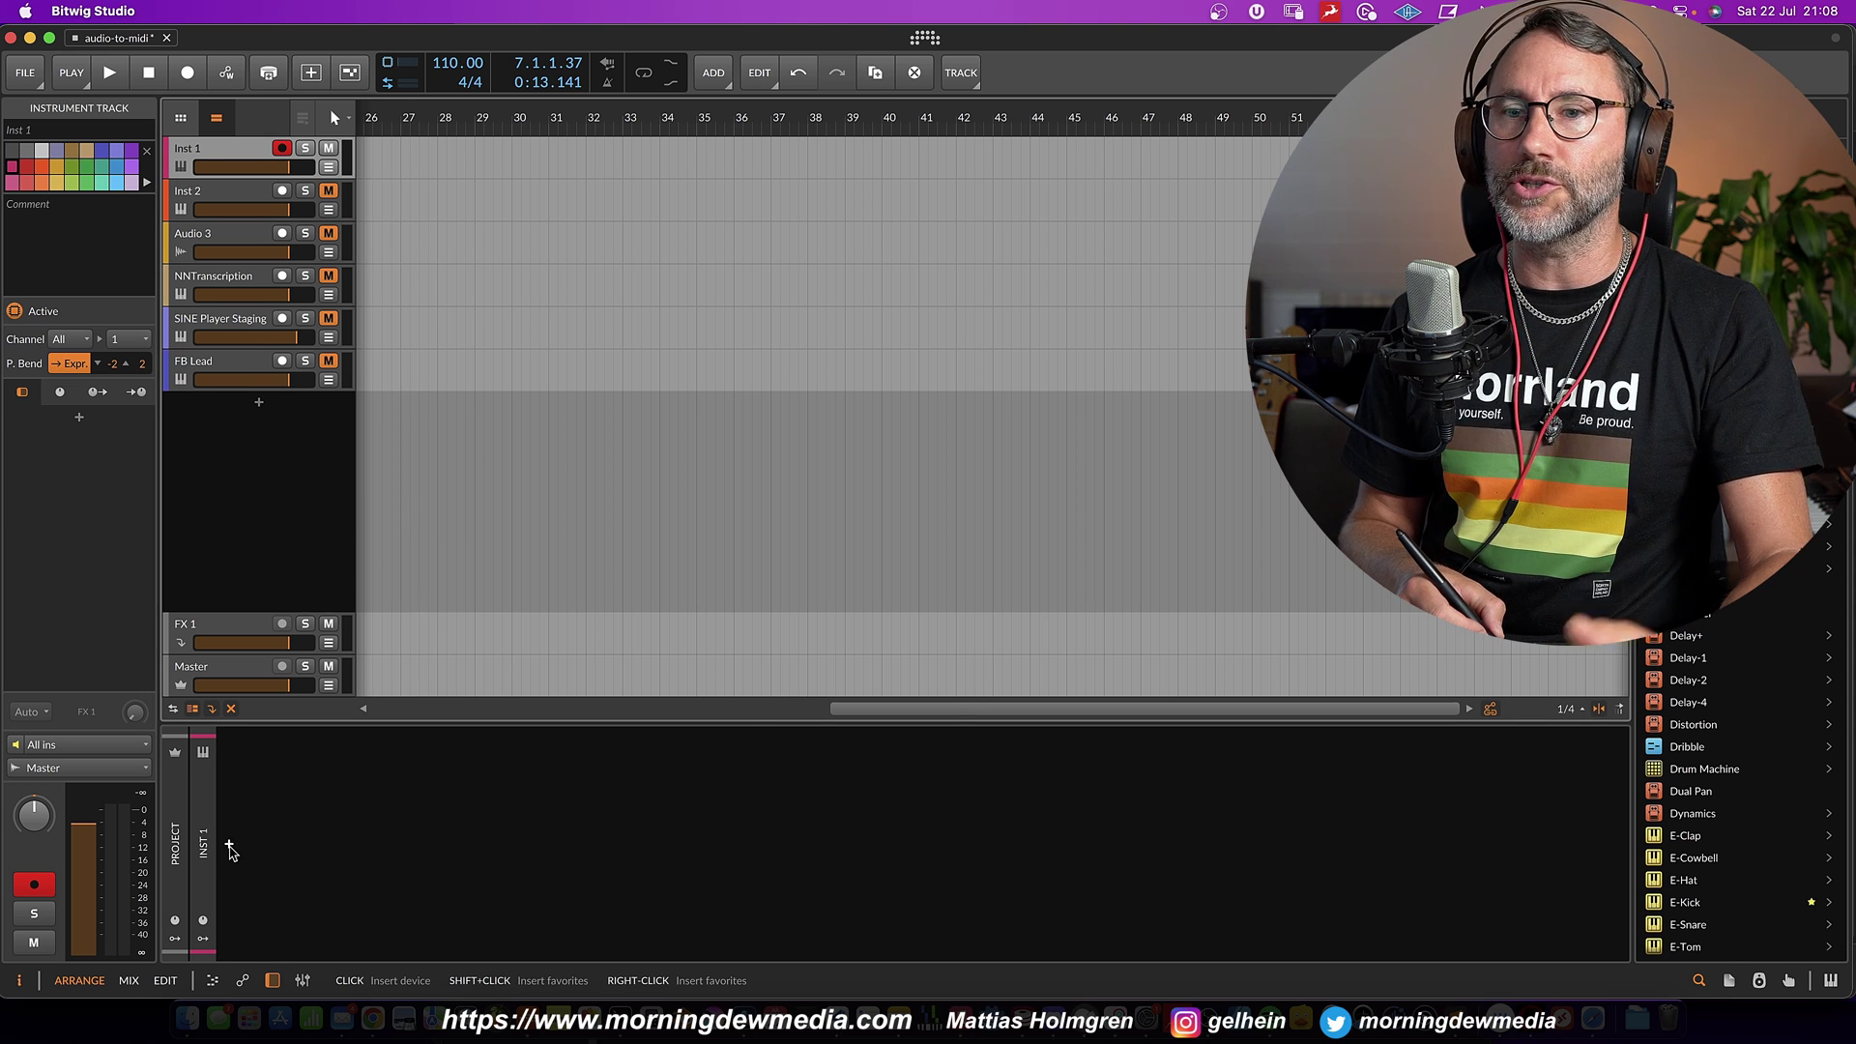
pyautogui.click(230, 849)
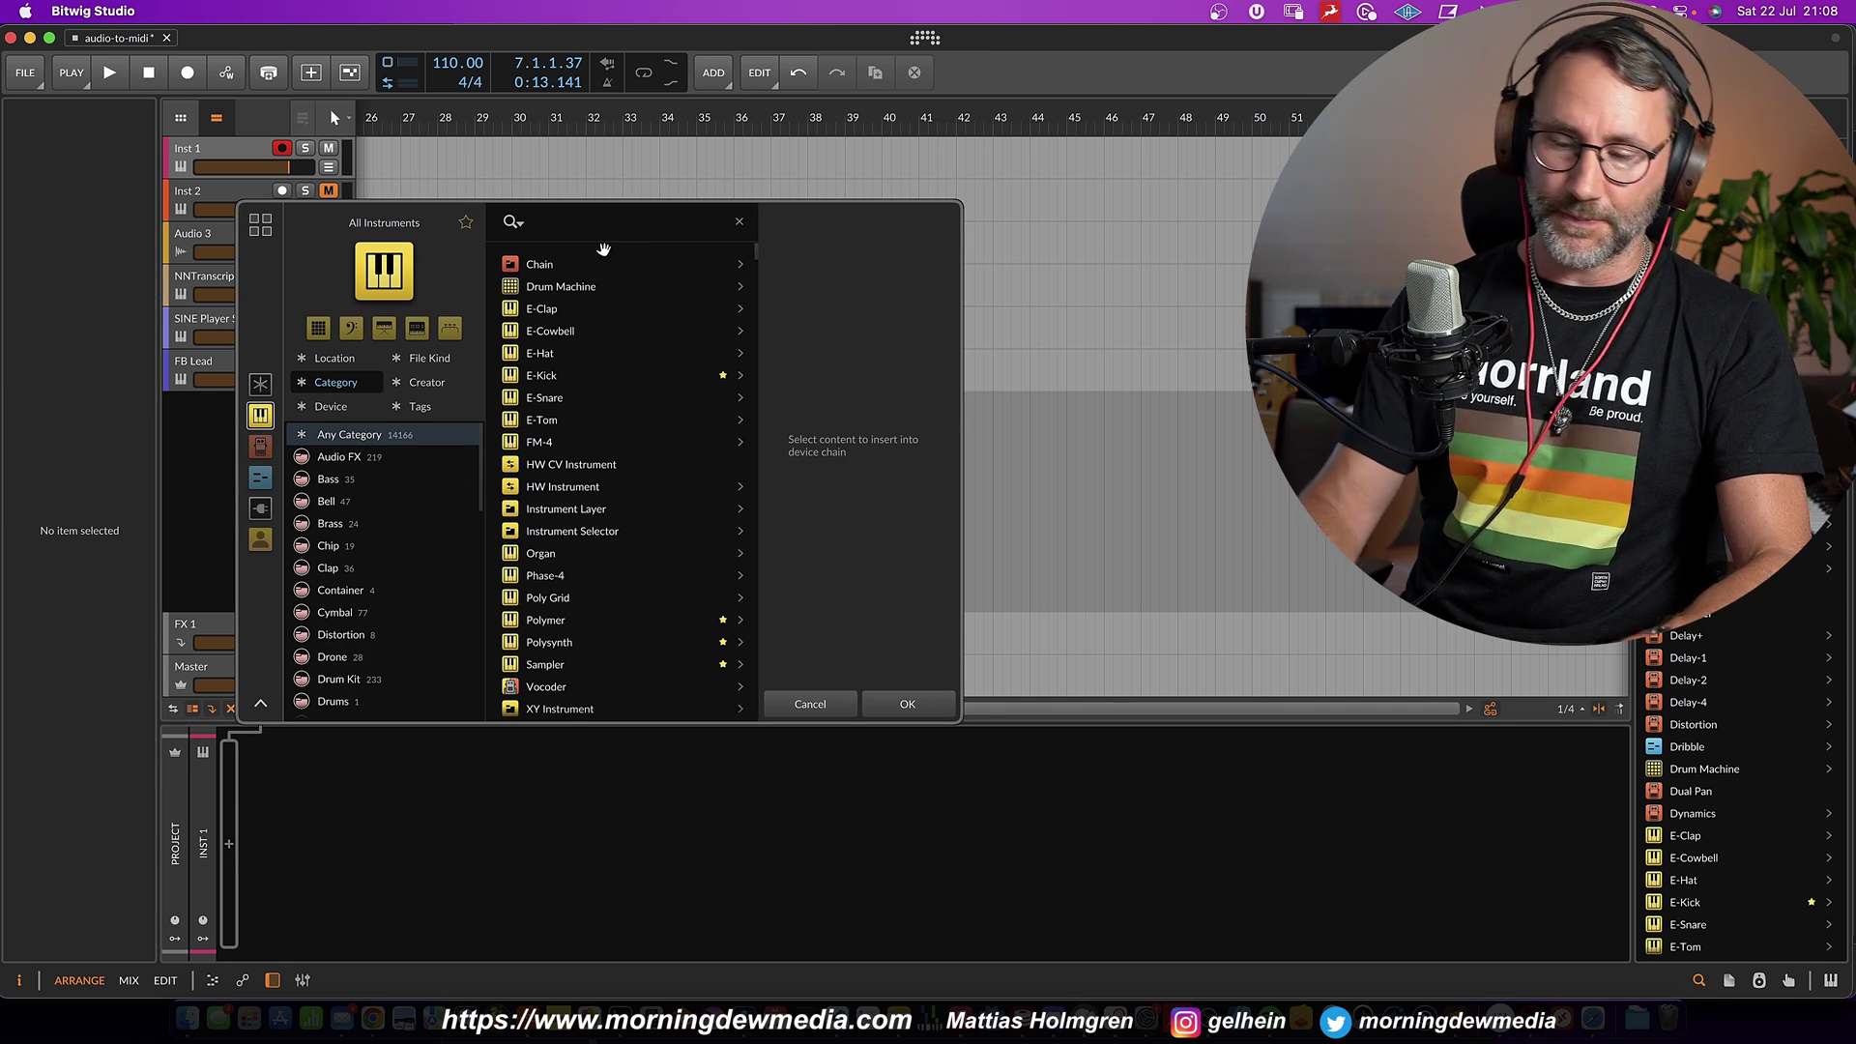
pyautogui.write('neura')
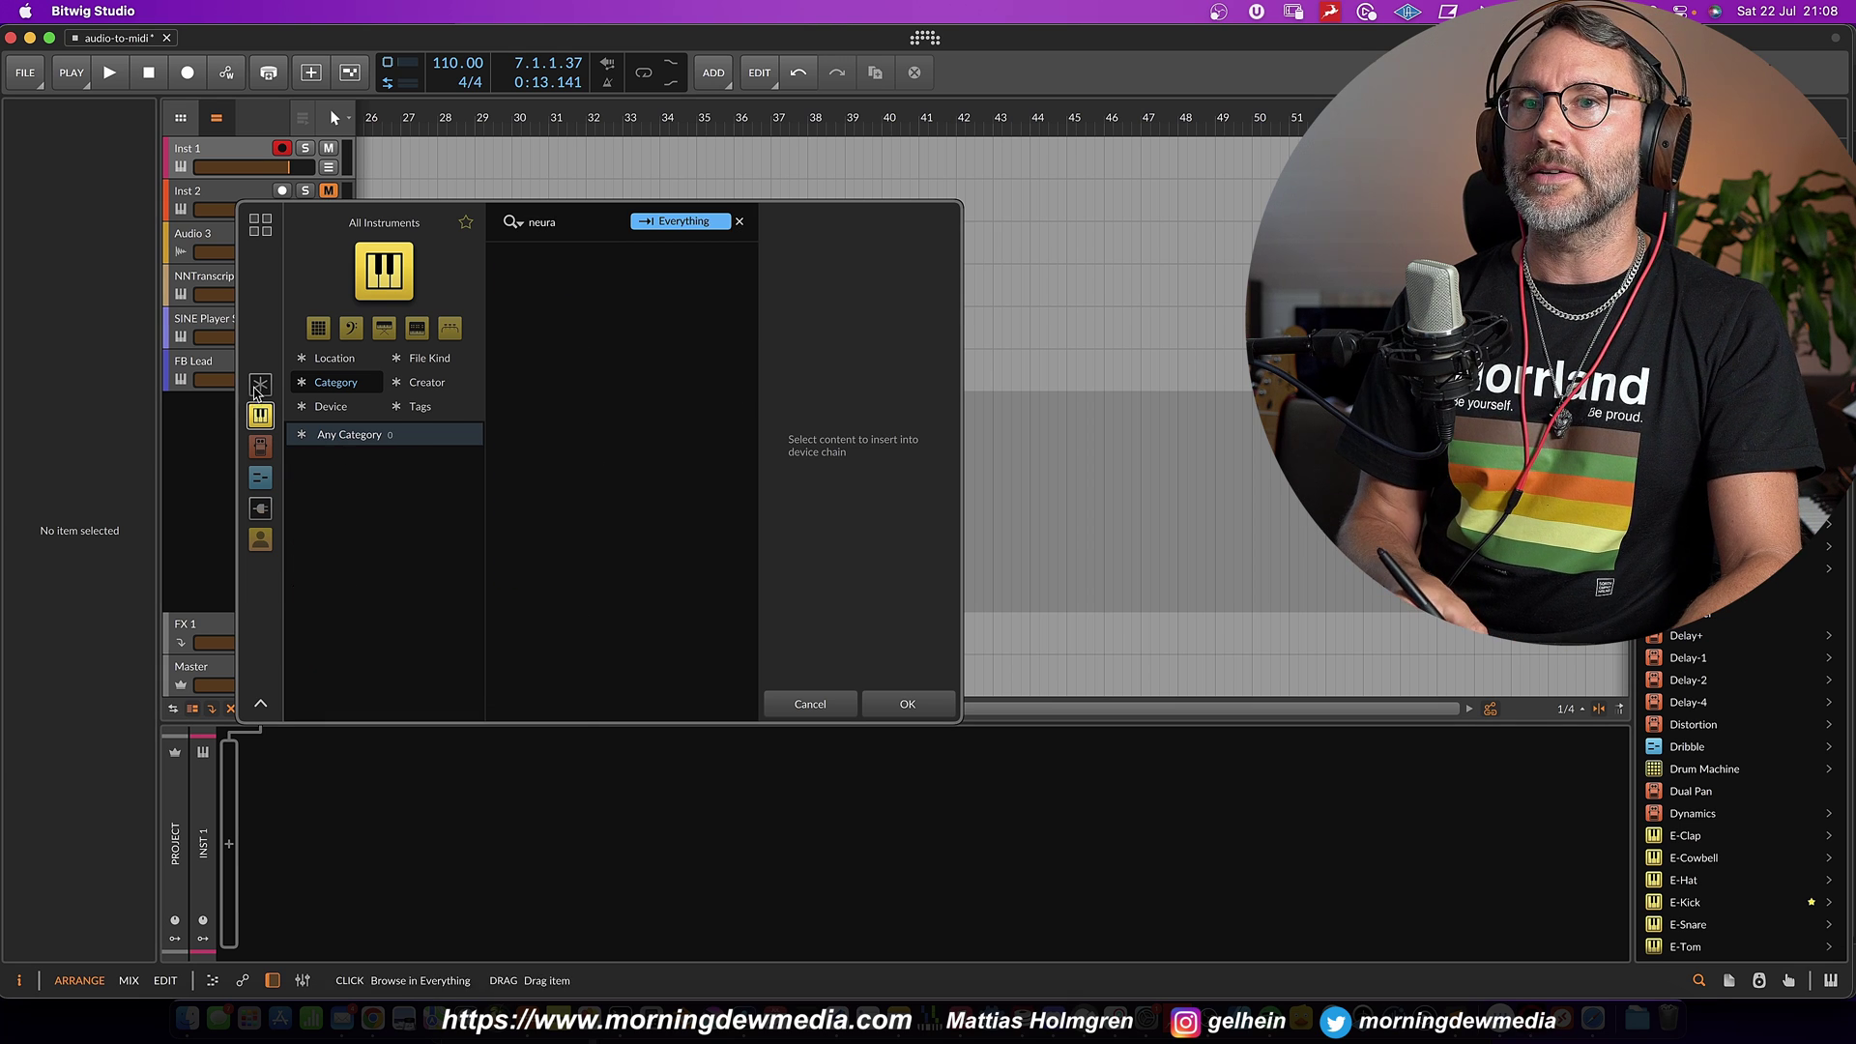
pyautogui.click(258, 387)
pyautogui.click(574, 271)
pyautogui.click(935, 706)
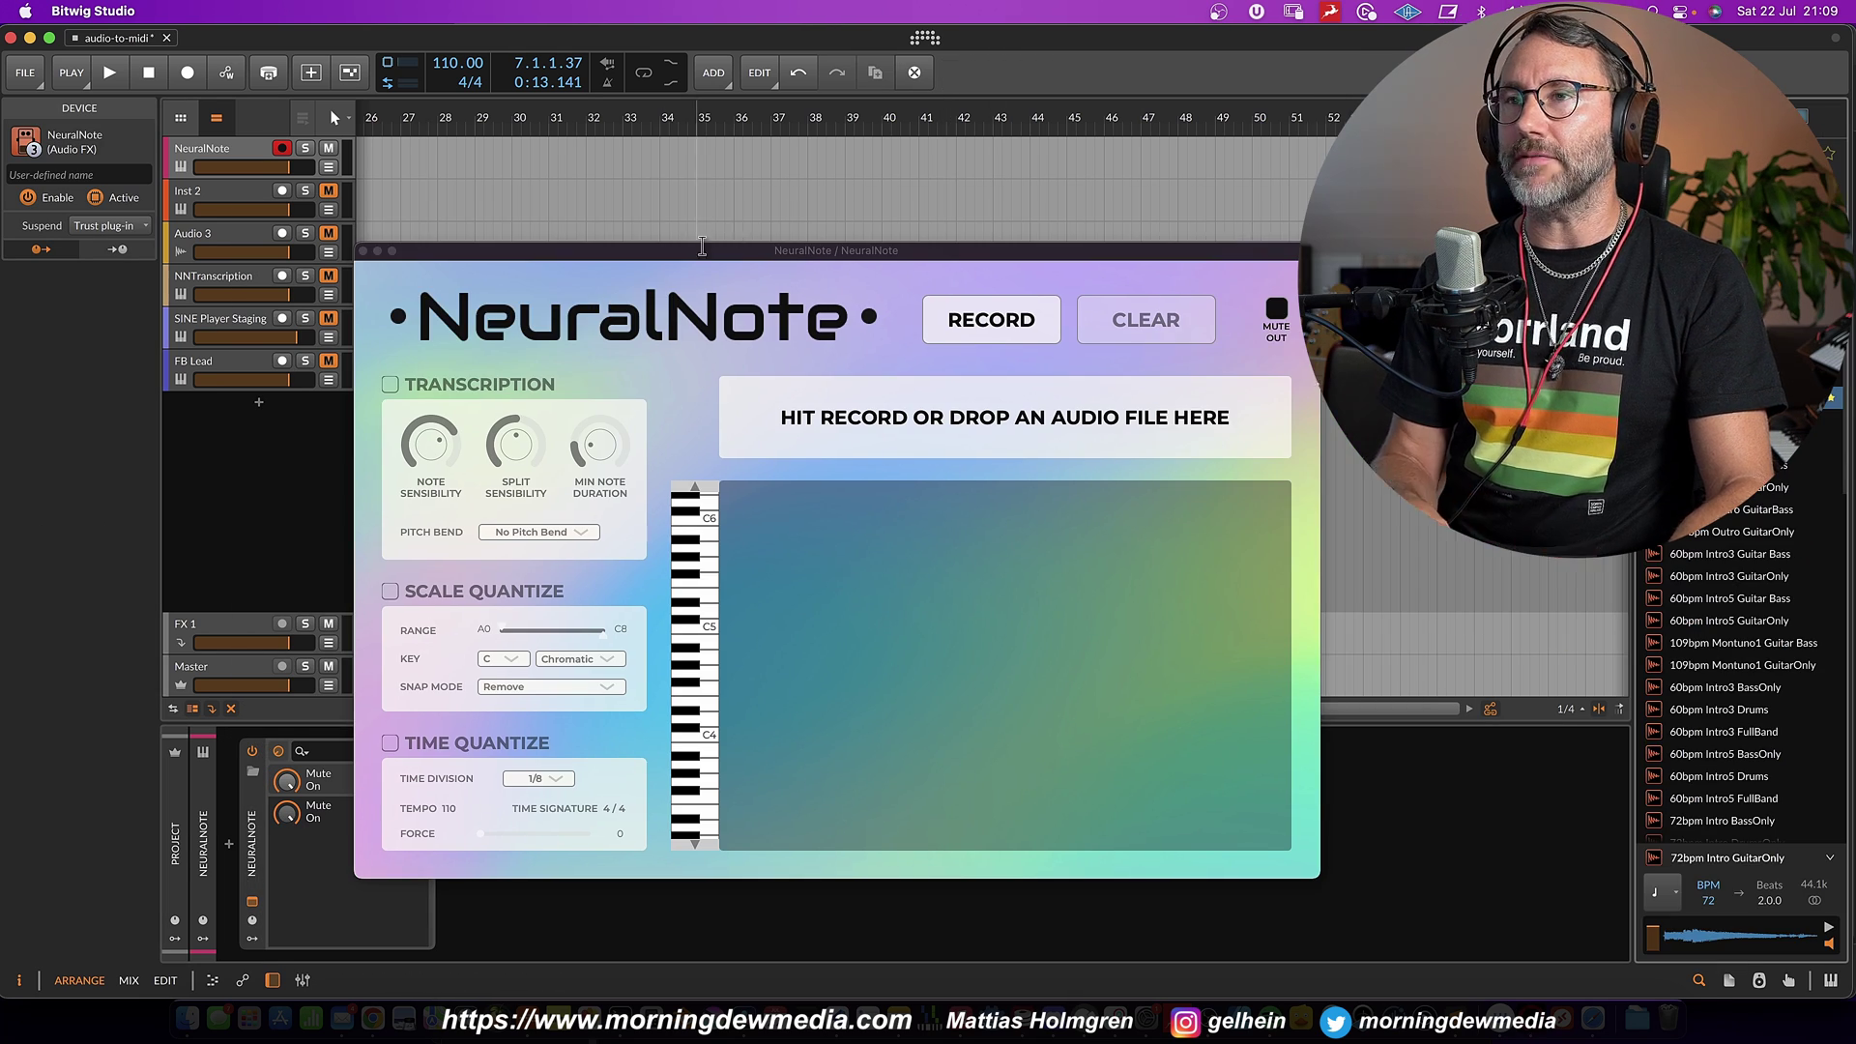
# Raise the NeuralNote window and drop the 72bpm Intro GuitarOnly sample onto it for transcription
pyautogui.moveTo(702, 249); pyautogui.dragTo(700, 105)
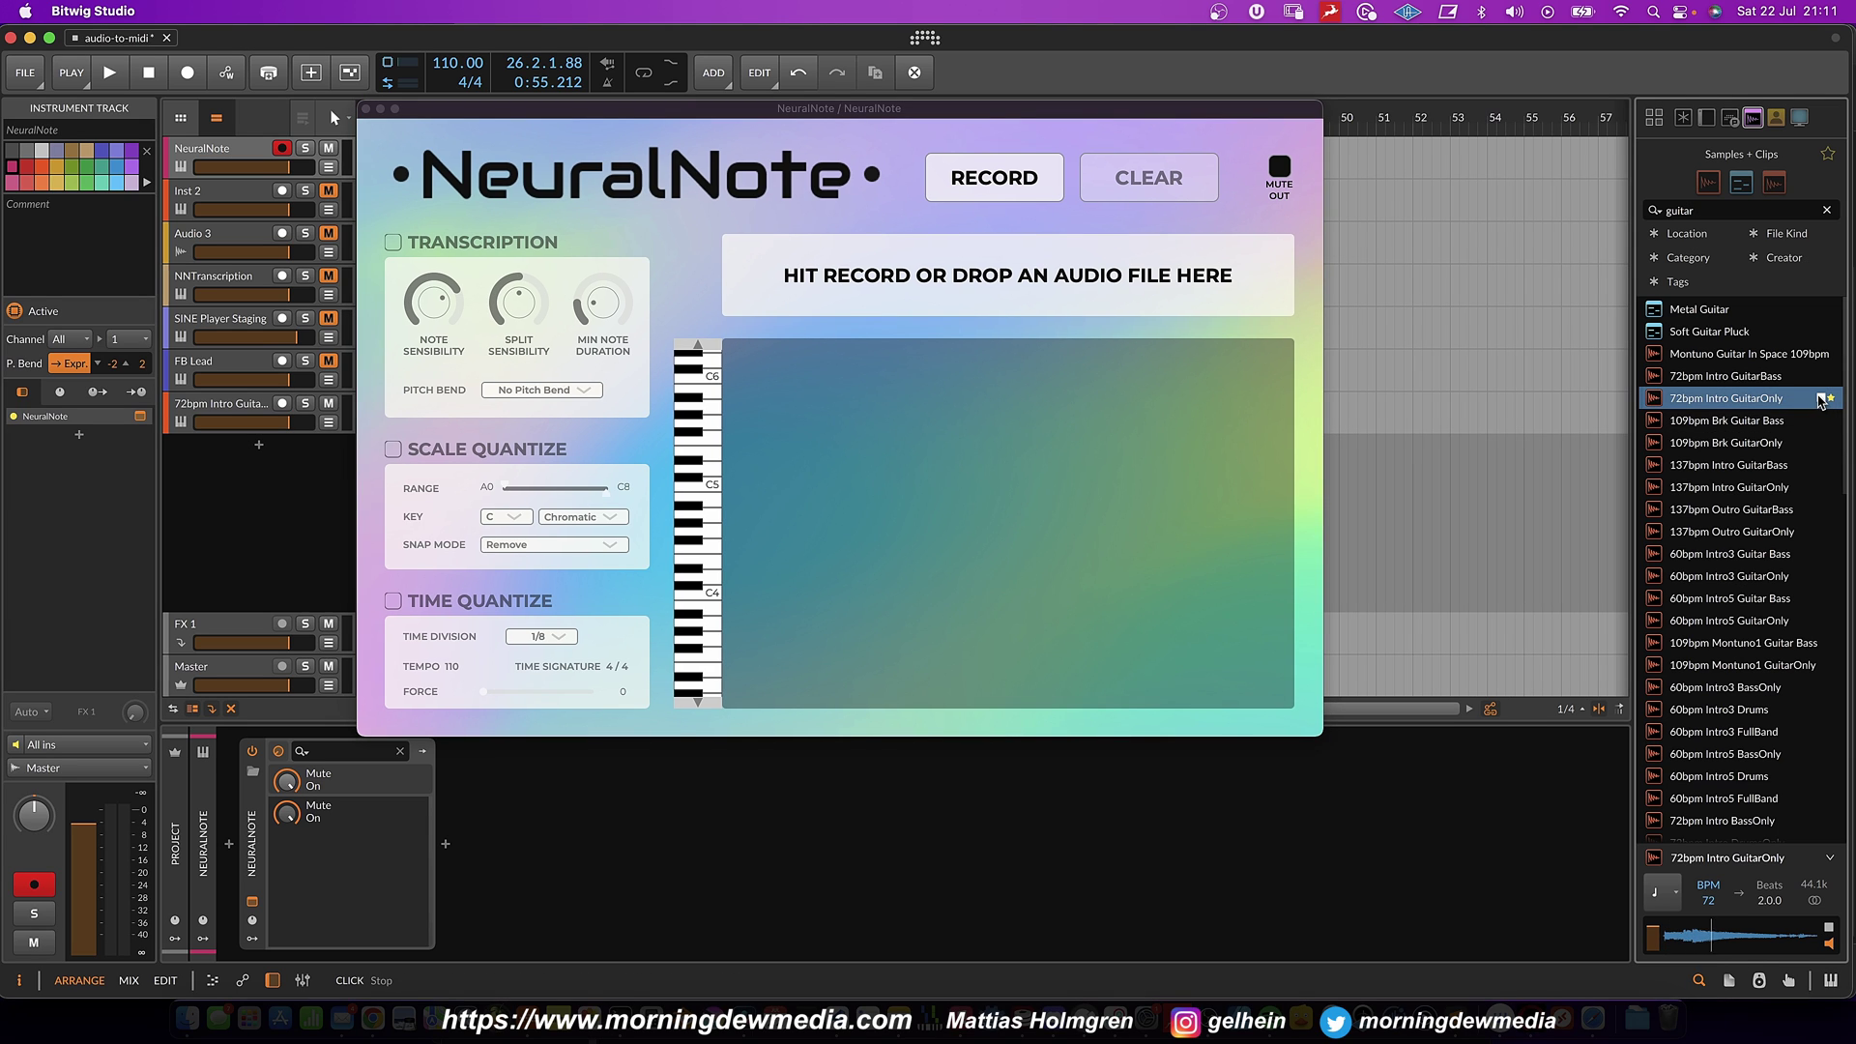
pyautogui.moveTo(1798, 405); pyautogui.dragTo(880, 277)
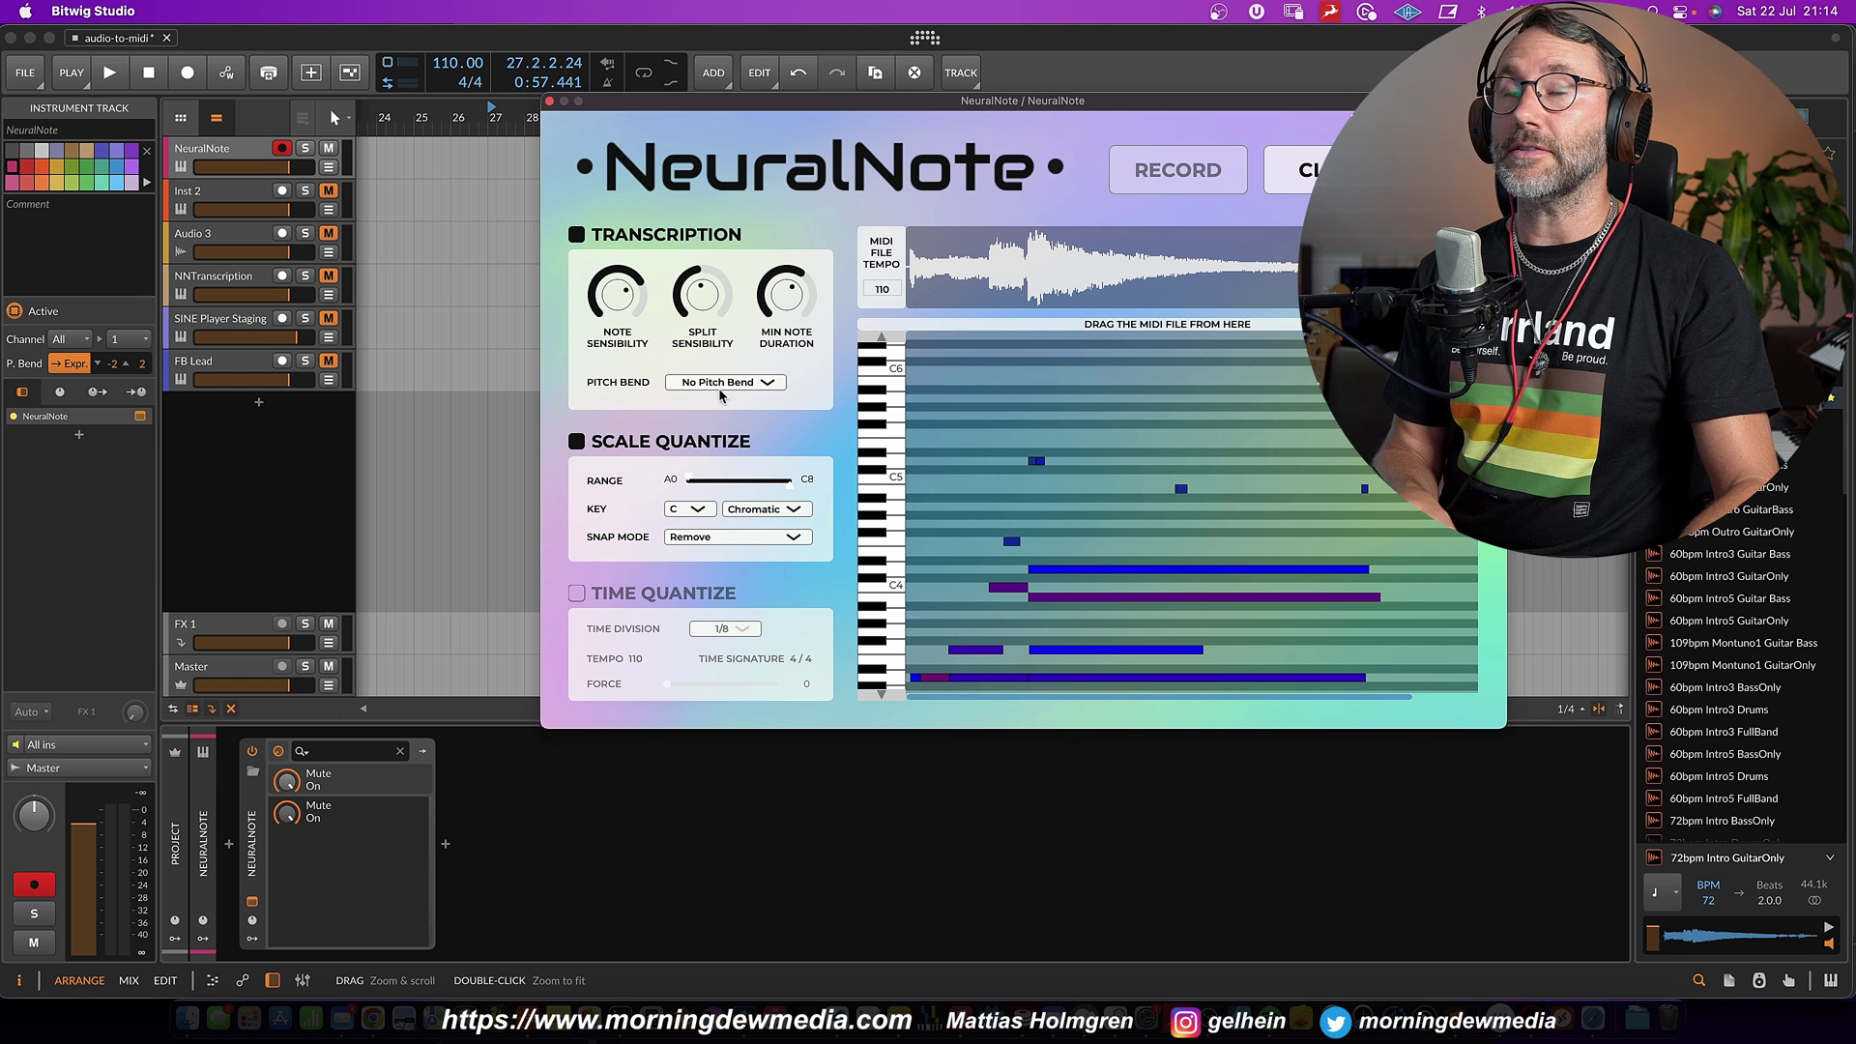
# Drag NeuralNote's transcribed MIDI into an empty arranger area, creating a new MIDI clip track
pyautogui.moveTo(719, 297)
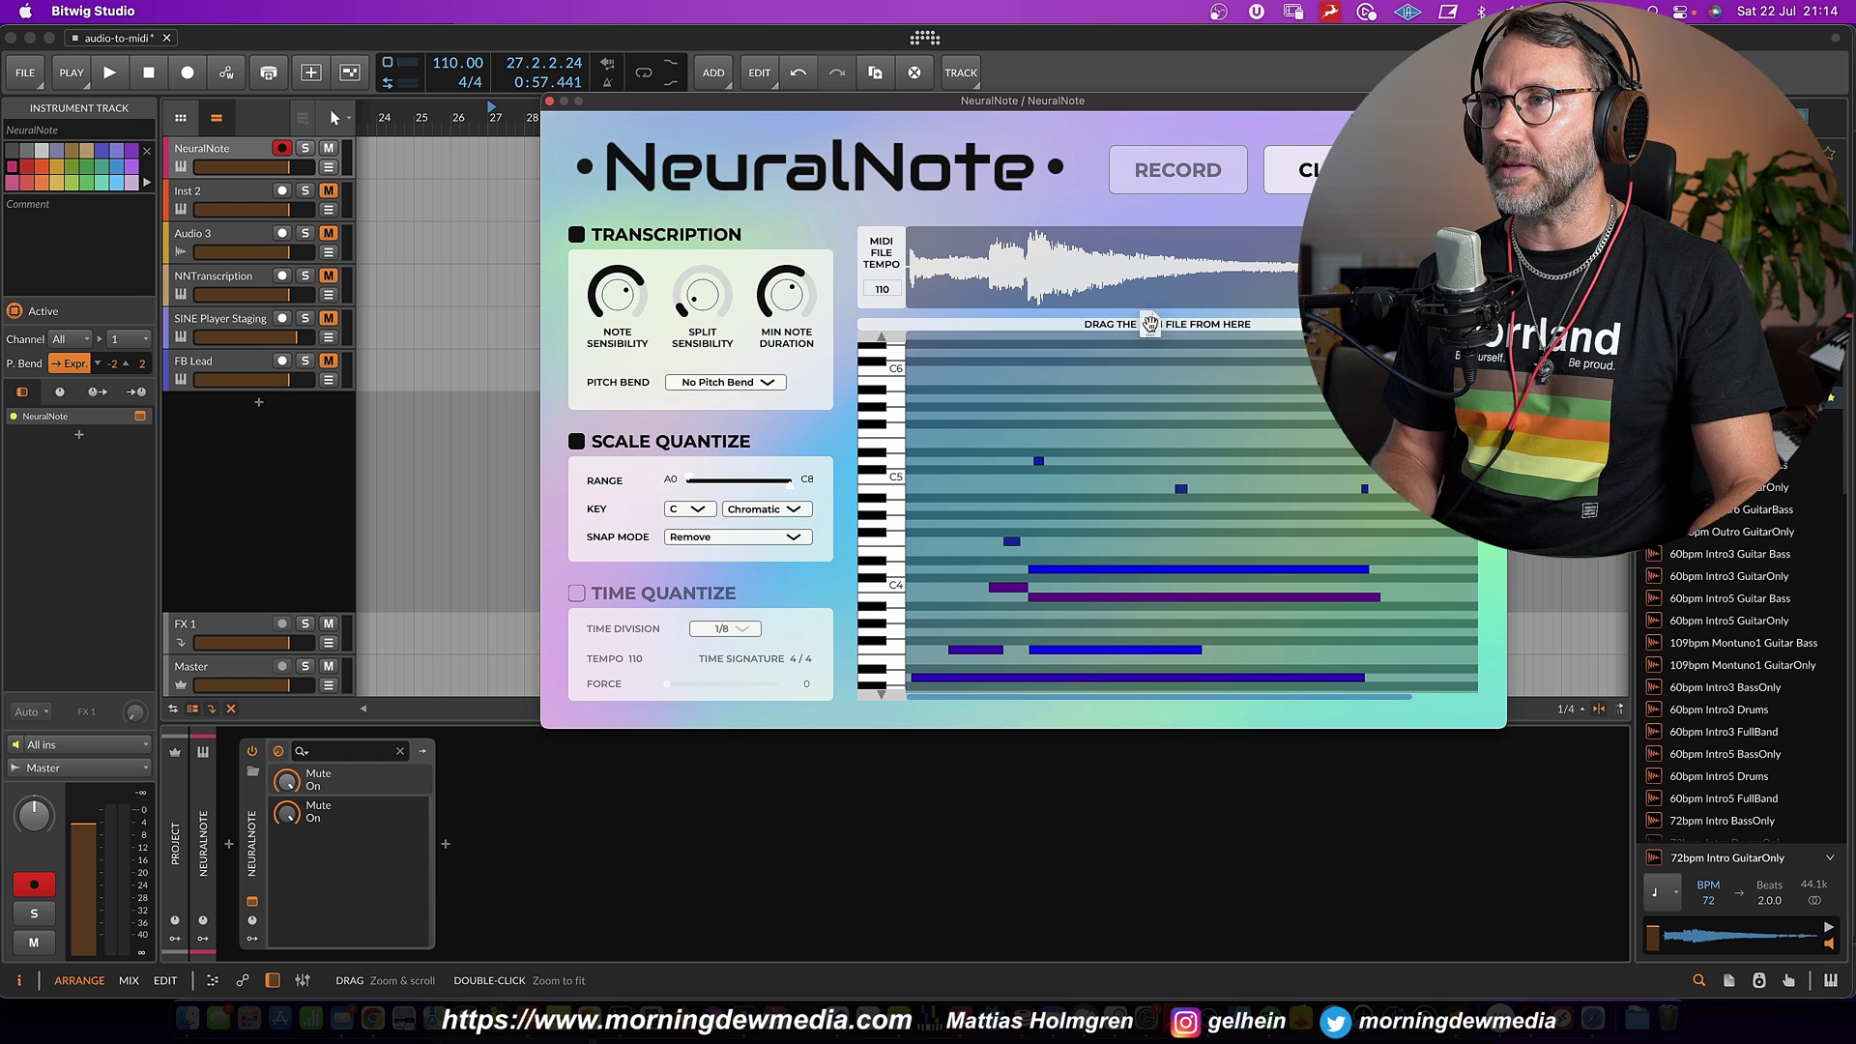
pyautogui.moveTo(1147, 322)
pyautogui.mouseDown()
pyautogui.moveTo(734, 290)
pyautogui.moveTo(517, 357)
pyautogui.moveTo(459, 438)
pyautogui.mouseUp()
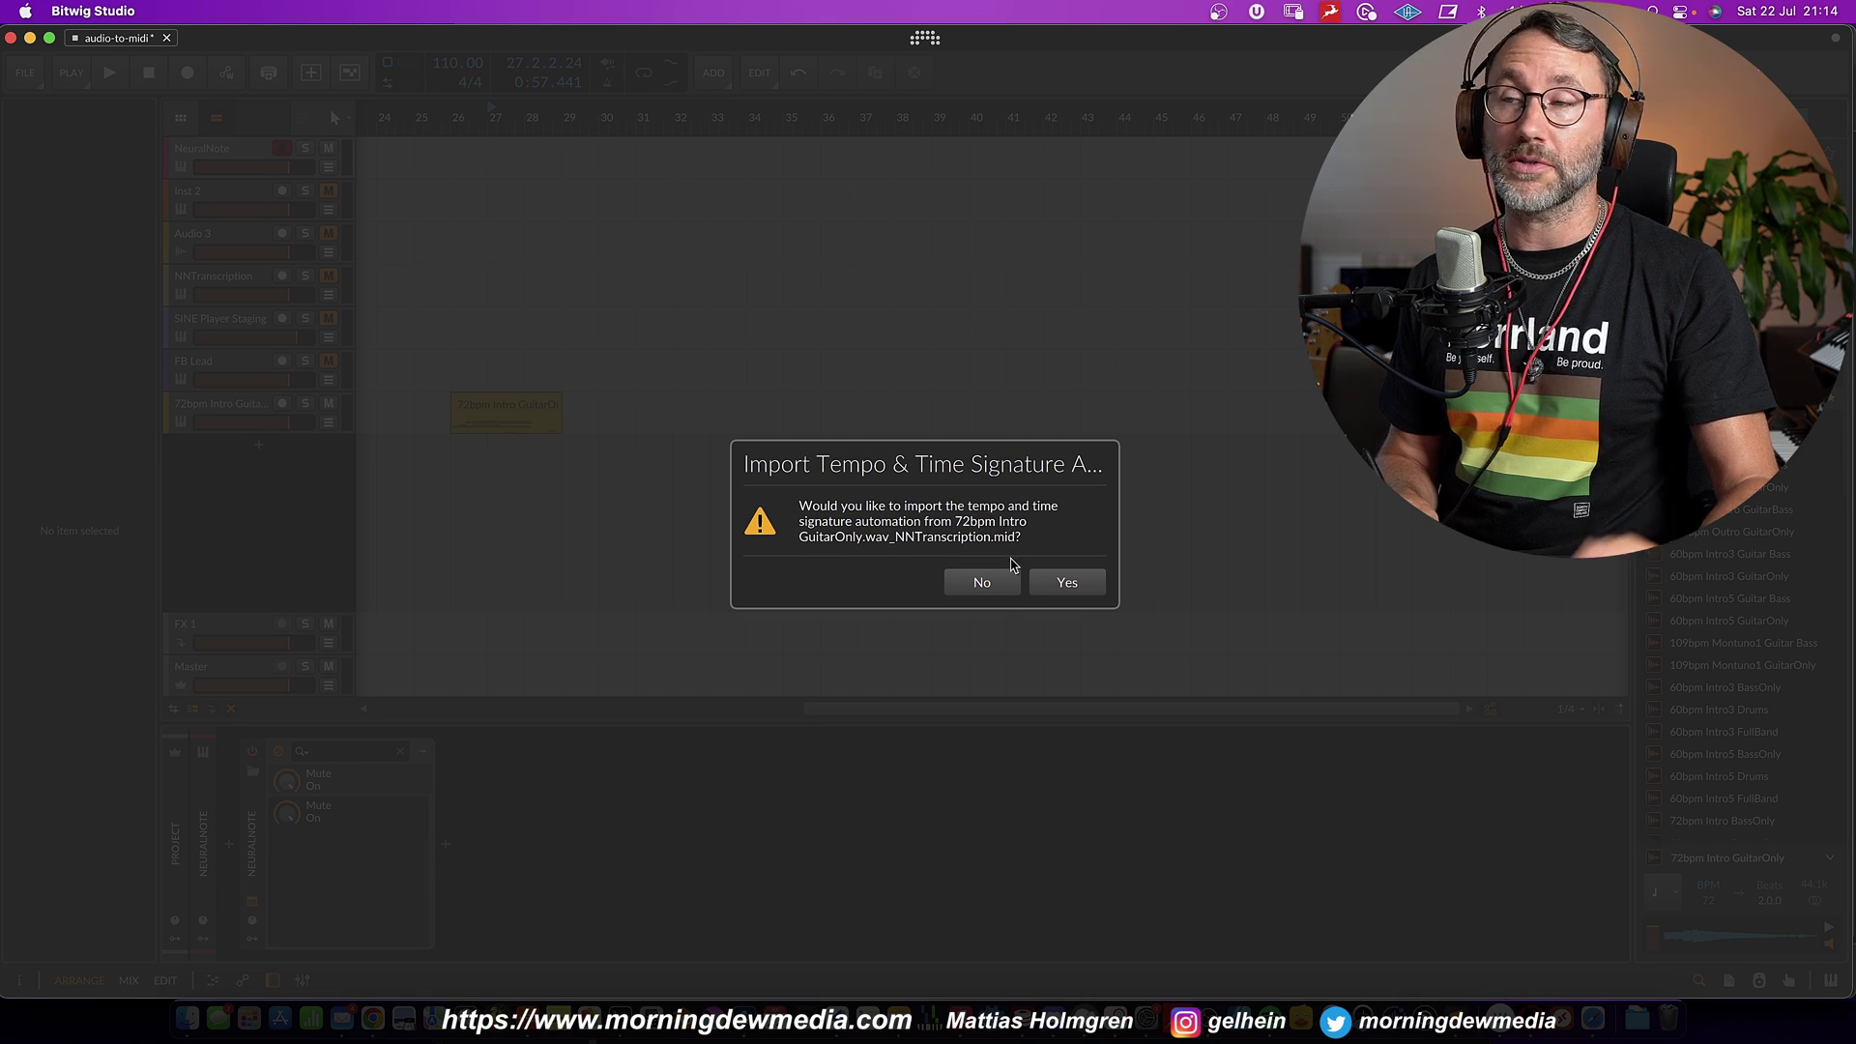
# Decline the tempo import, keeping the project at 110, and close the NeuralNote window
pyautogui.click(982, 583)
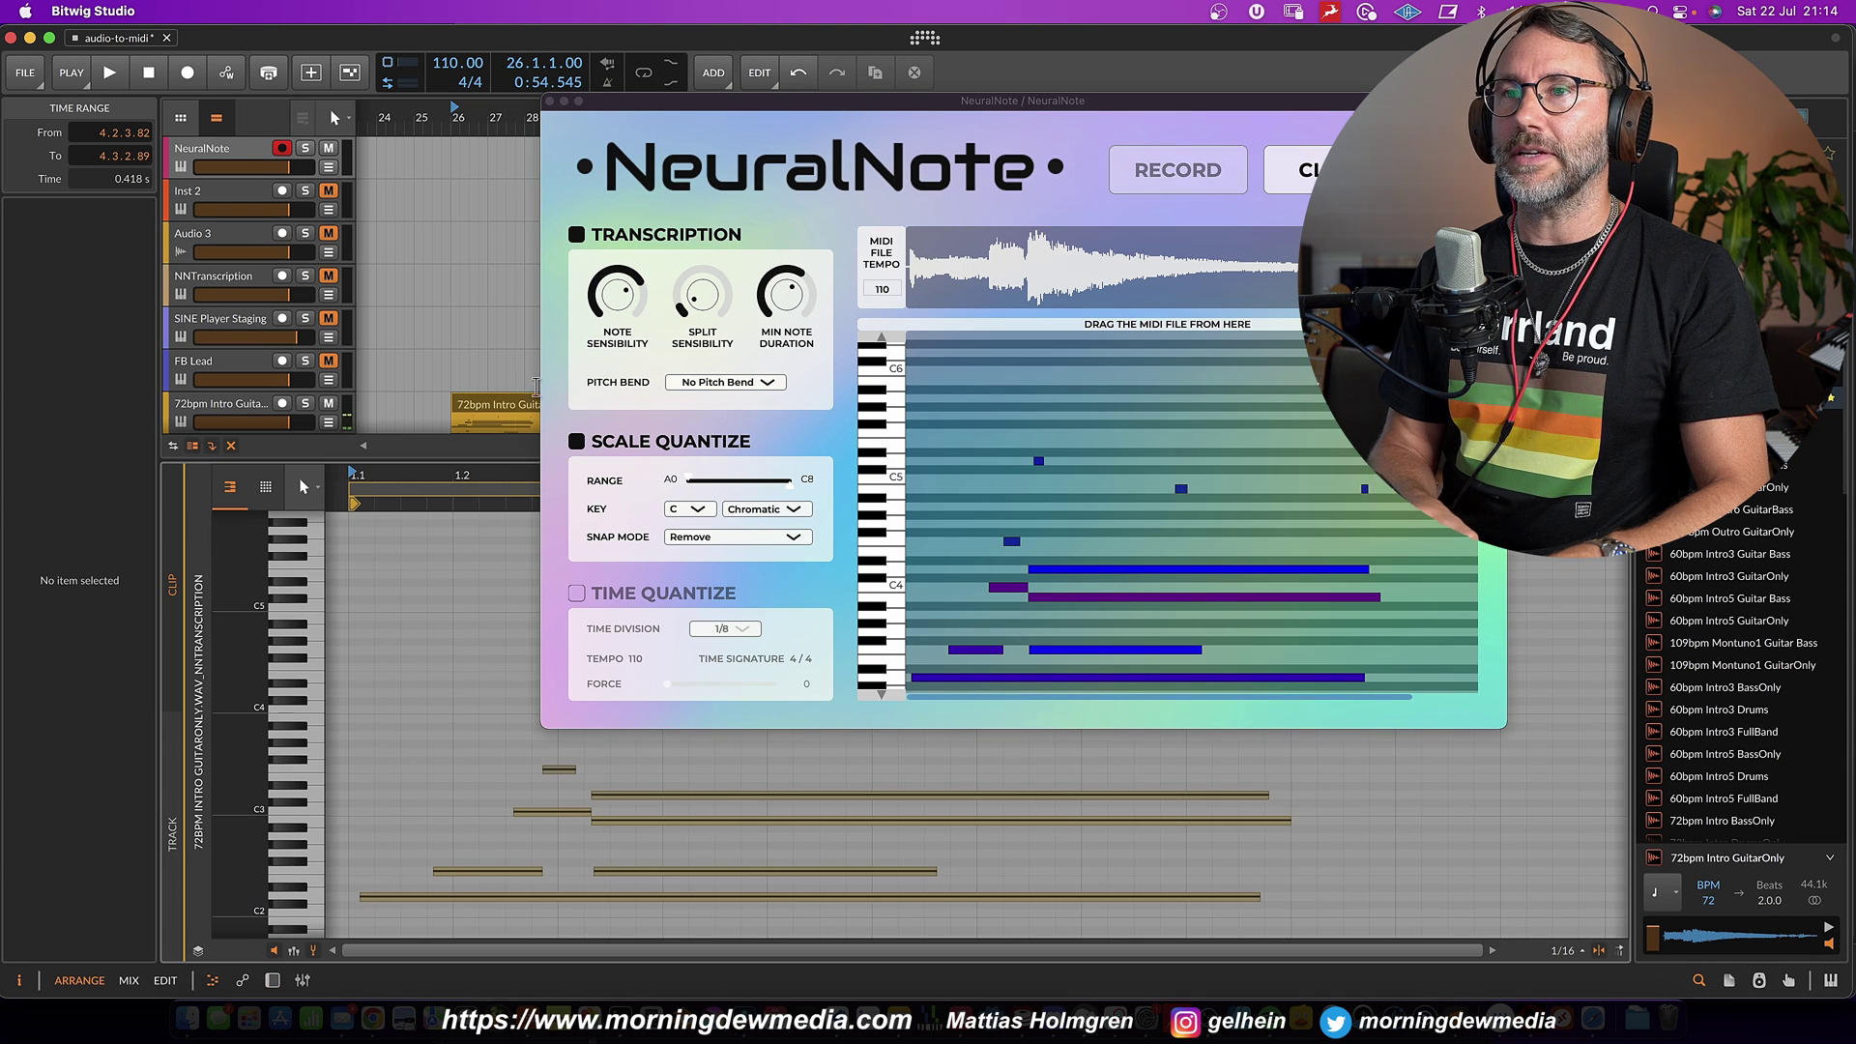
pyautogui.moveTo(584, 103); pyautogui.dragTo(801, 103)
pyautogui.click(766, 103)
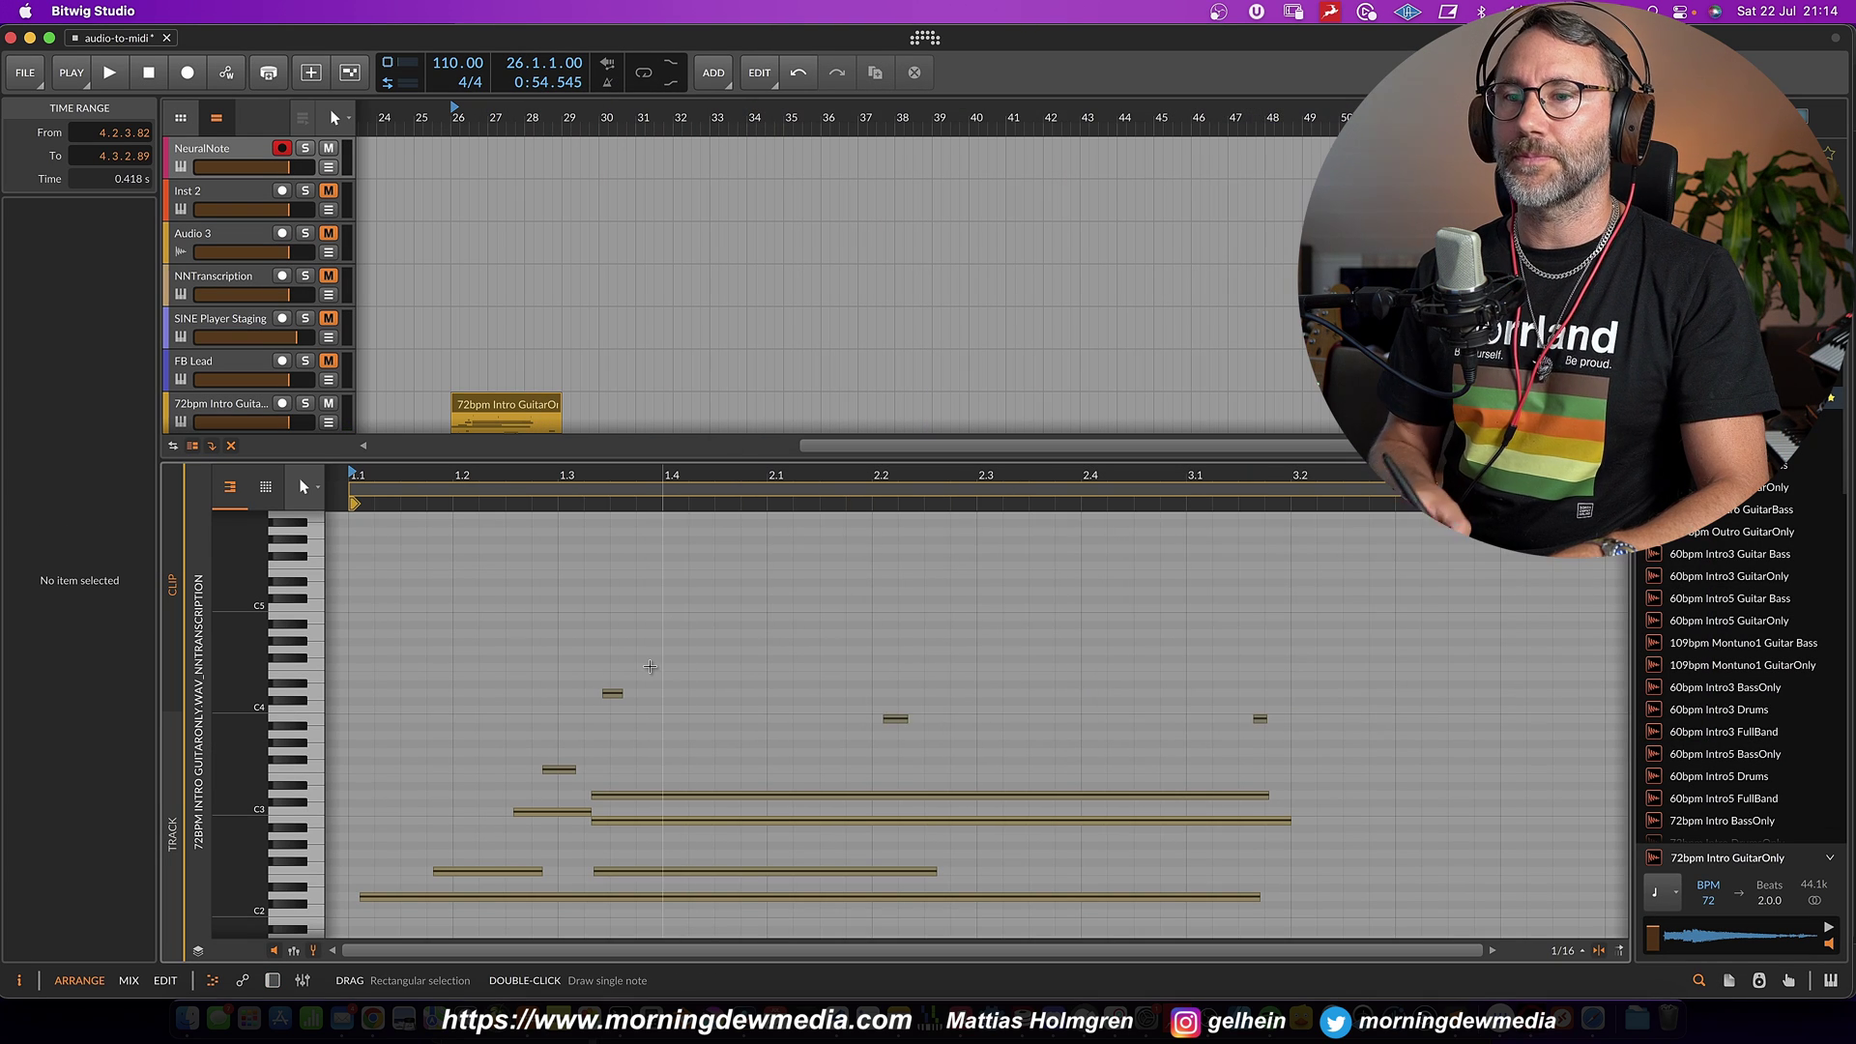
# Play the guitar clip, delete the three stray high notes, and select the stray low notes
pyautogui.scroll(-3, 650, 667)
pyautogui.press('space')
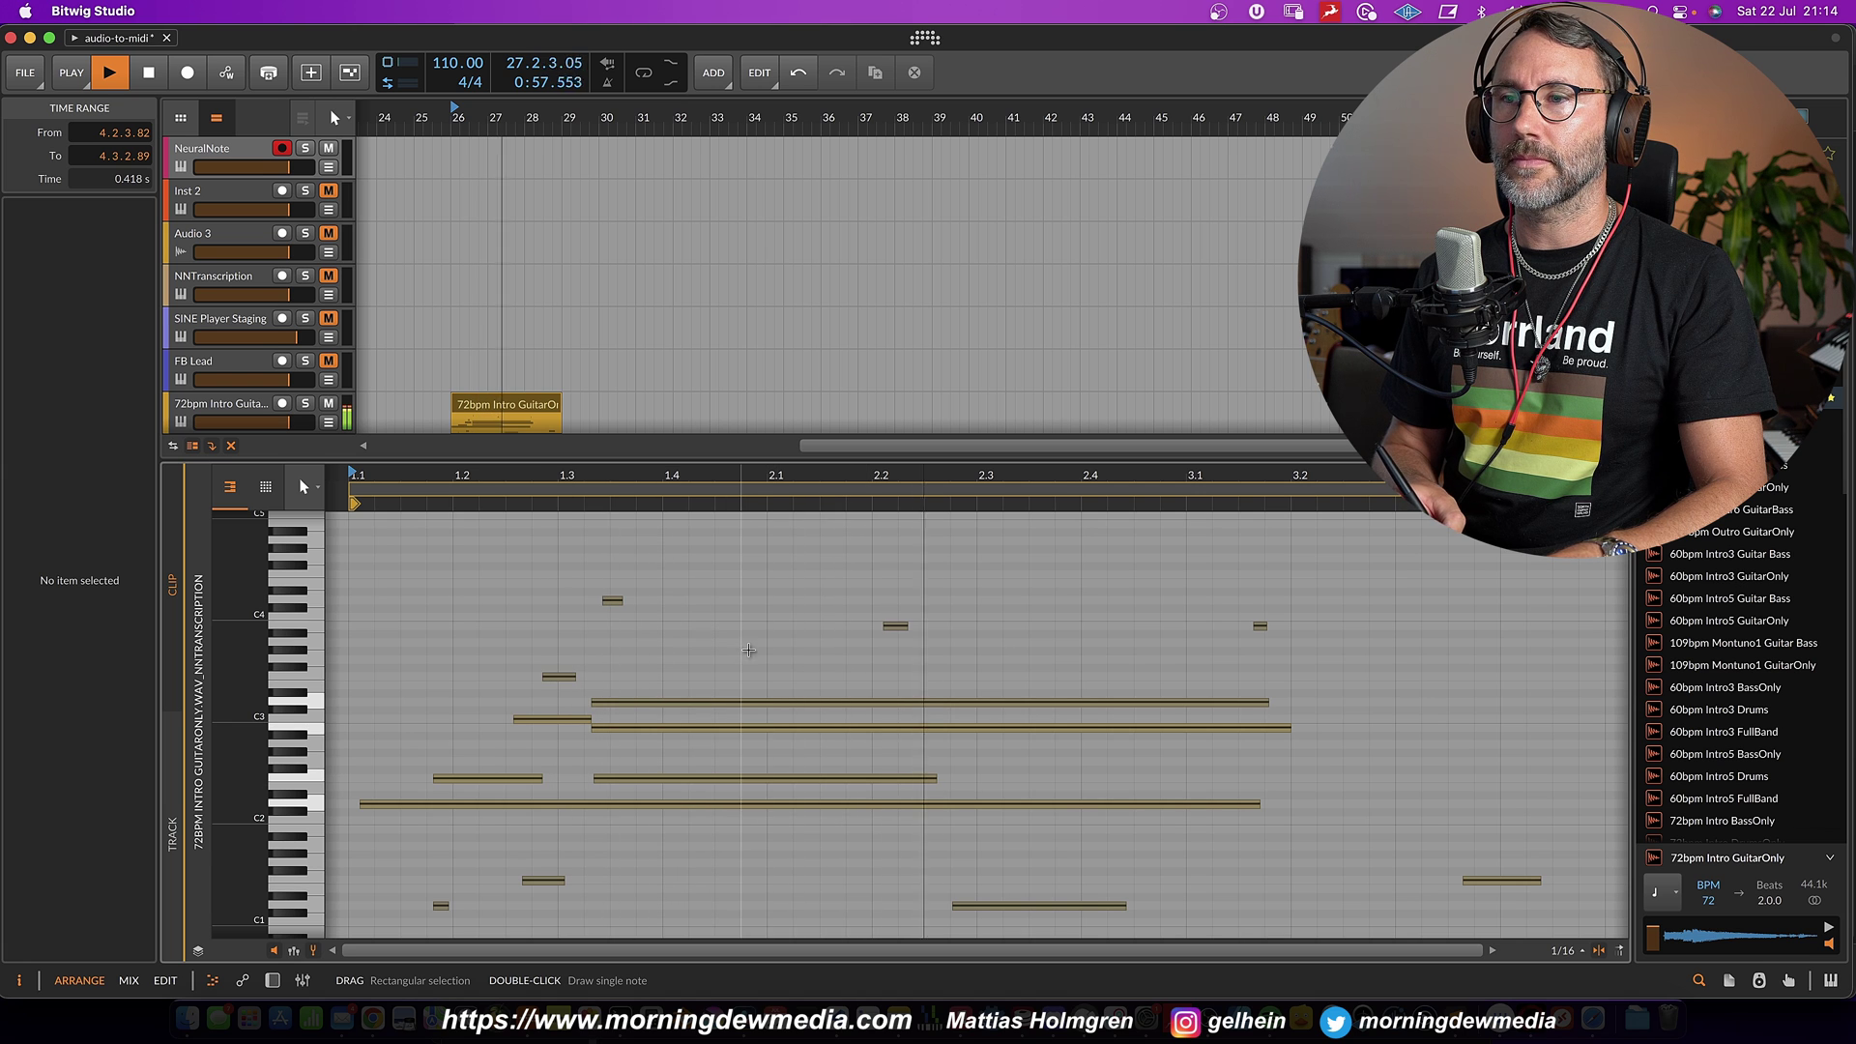
pyautogui.press('space')
pyautogui.moveTo(584, 580); pyautogui.dragTo(1348, 634)
pyautogui.press('Delete')
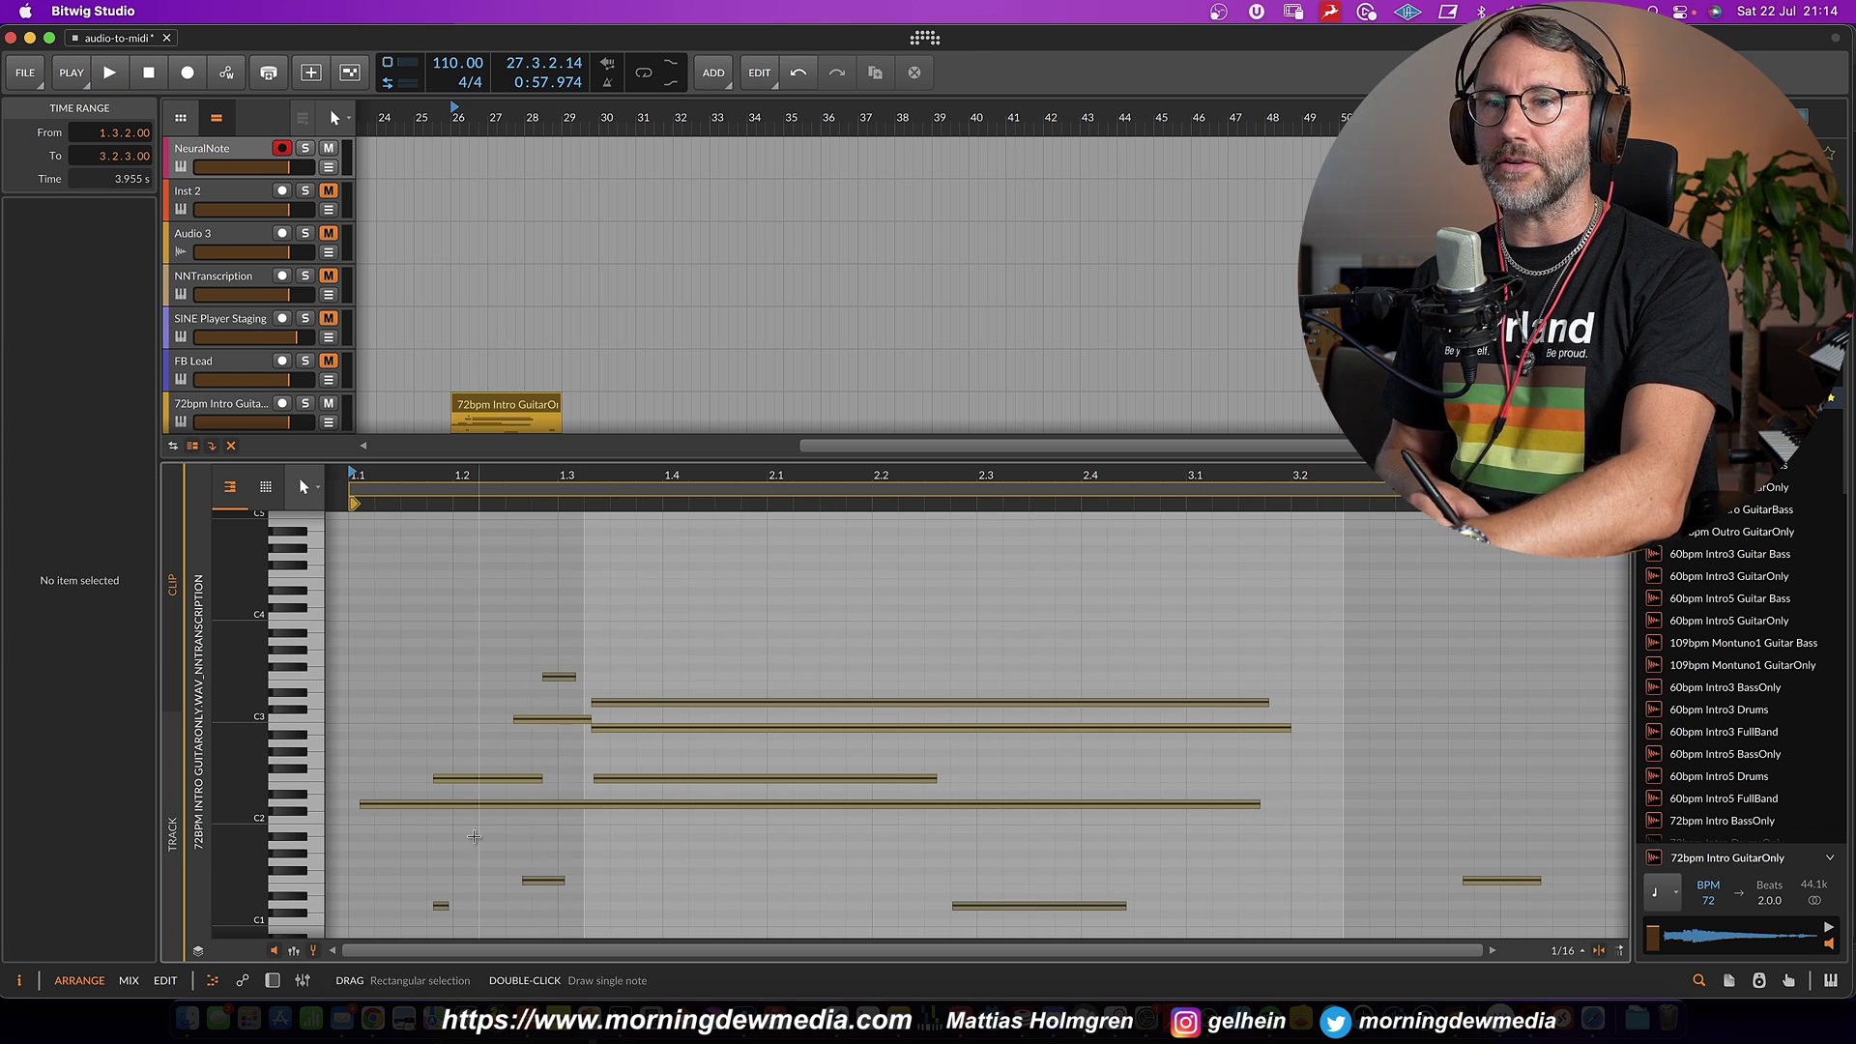
pyautogui.moveTo(387, 839); pyautogui.dragTo(1227, 895)
# Delete the stray low notes and select the 72bpm Intro GuitarOnly track
pyautogui.press('Delete')
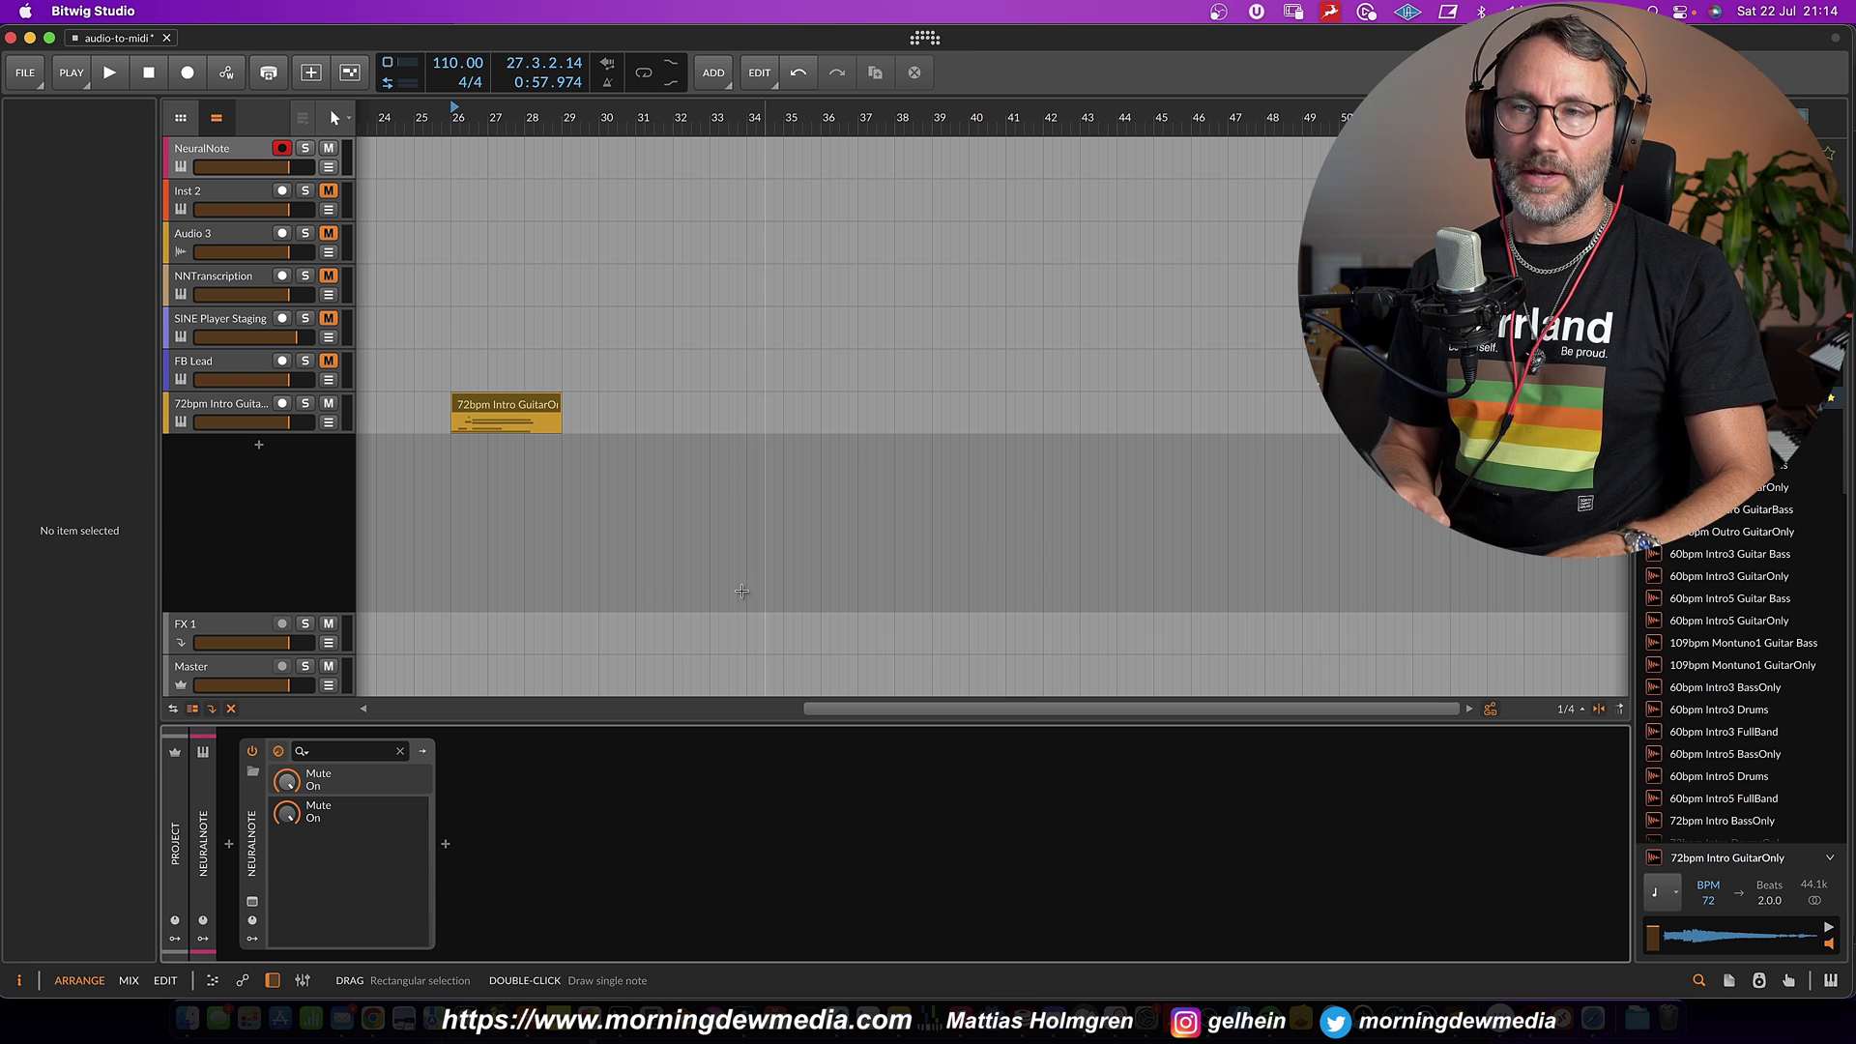
pyautogui.click(492, 437)
pyautogui.click(491, 436)
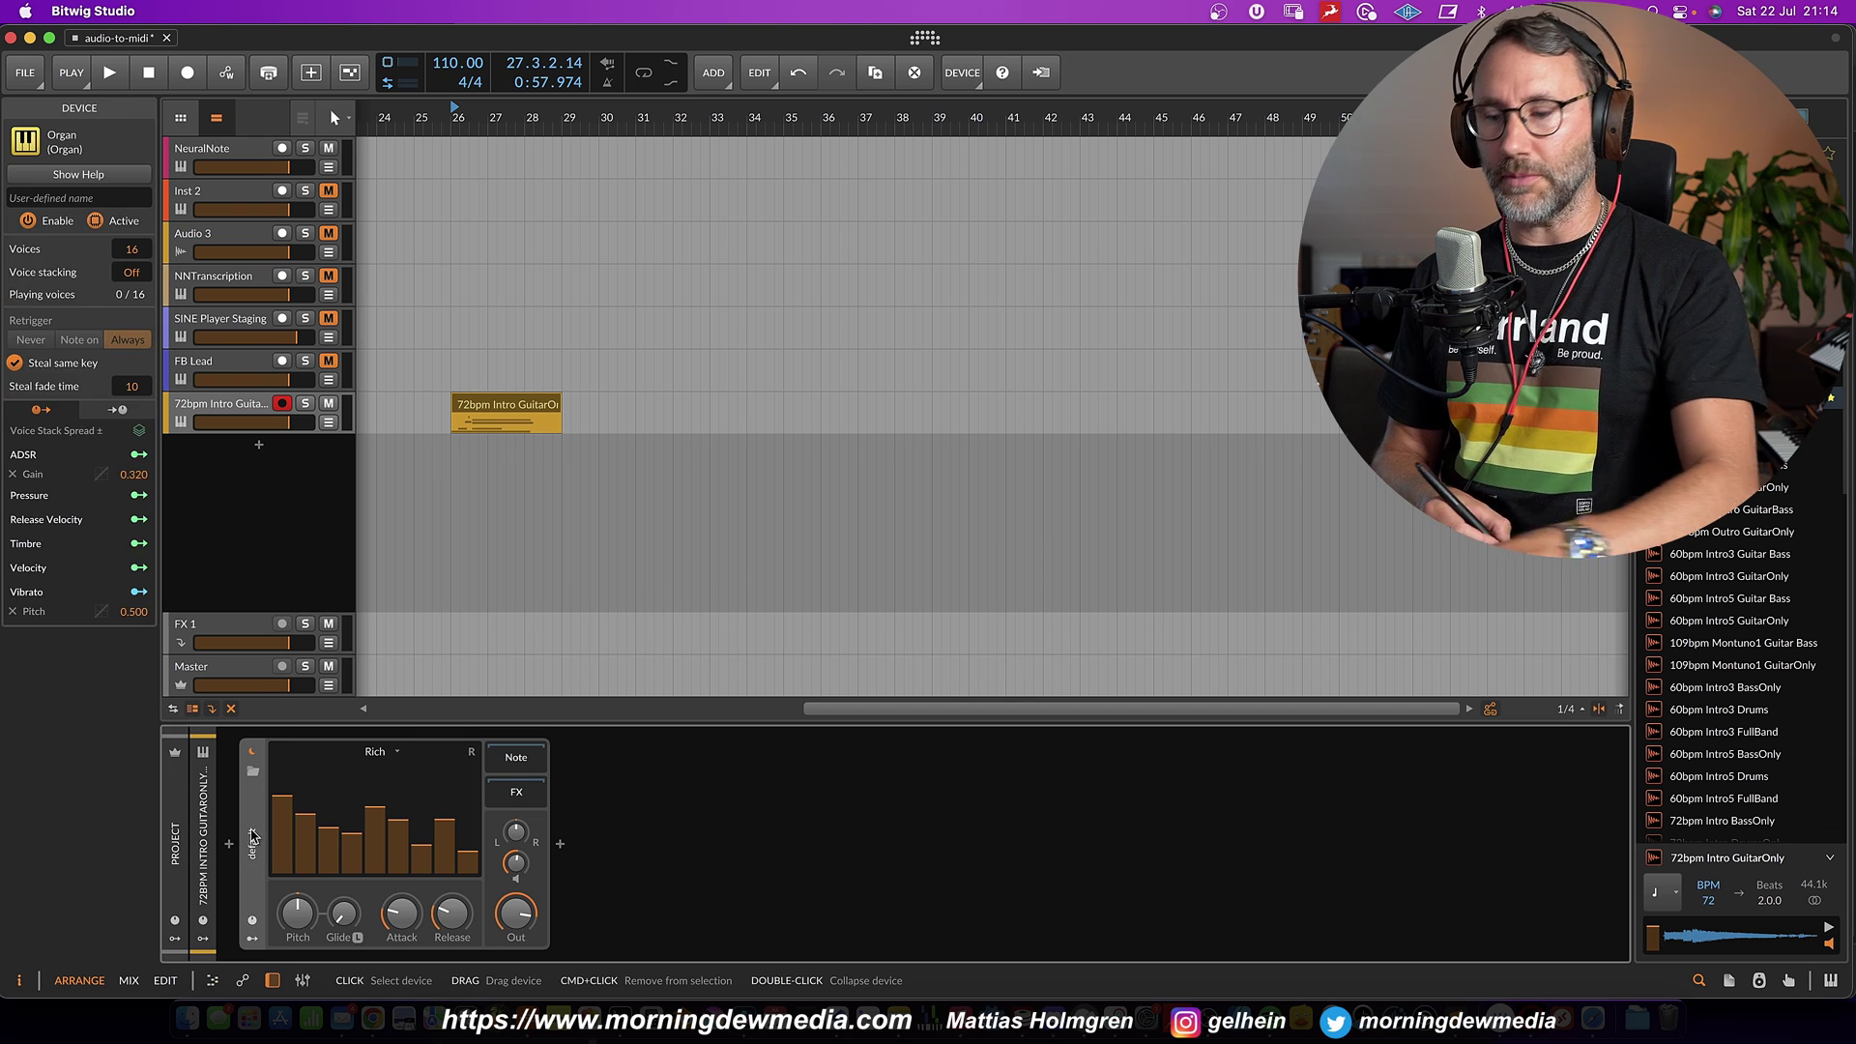
# Load Omnisphere on the track with the Guitars > Baritone Guitar a patch and audition it
pyautogui.click(229, 844)
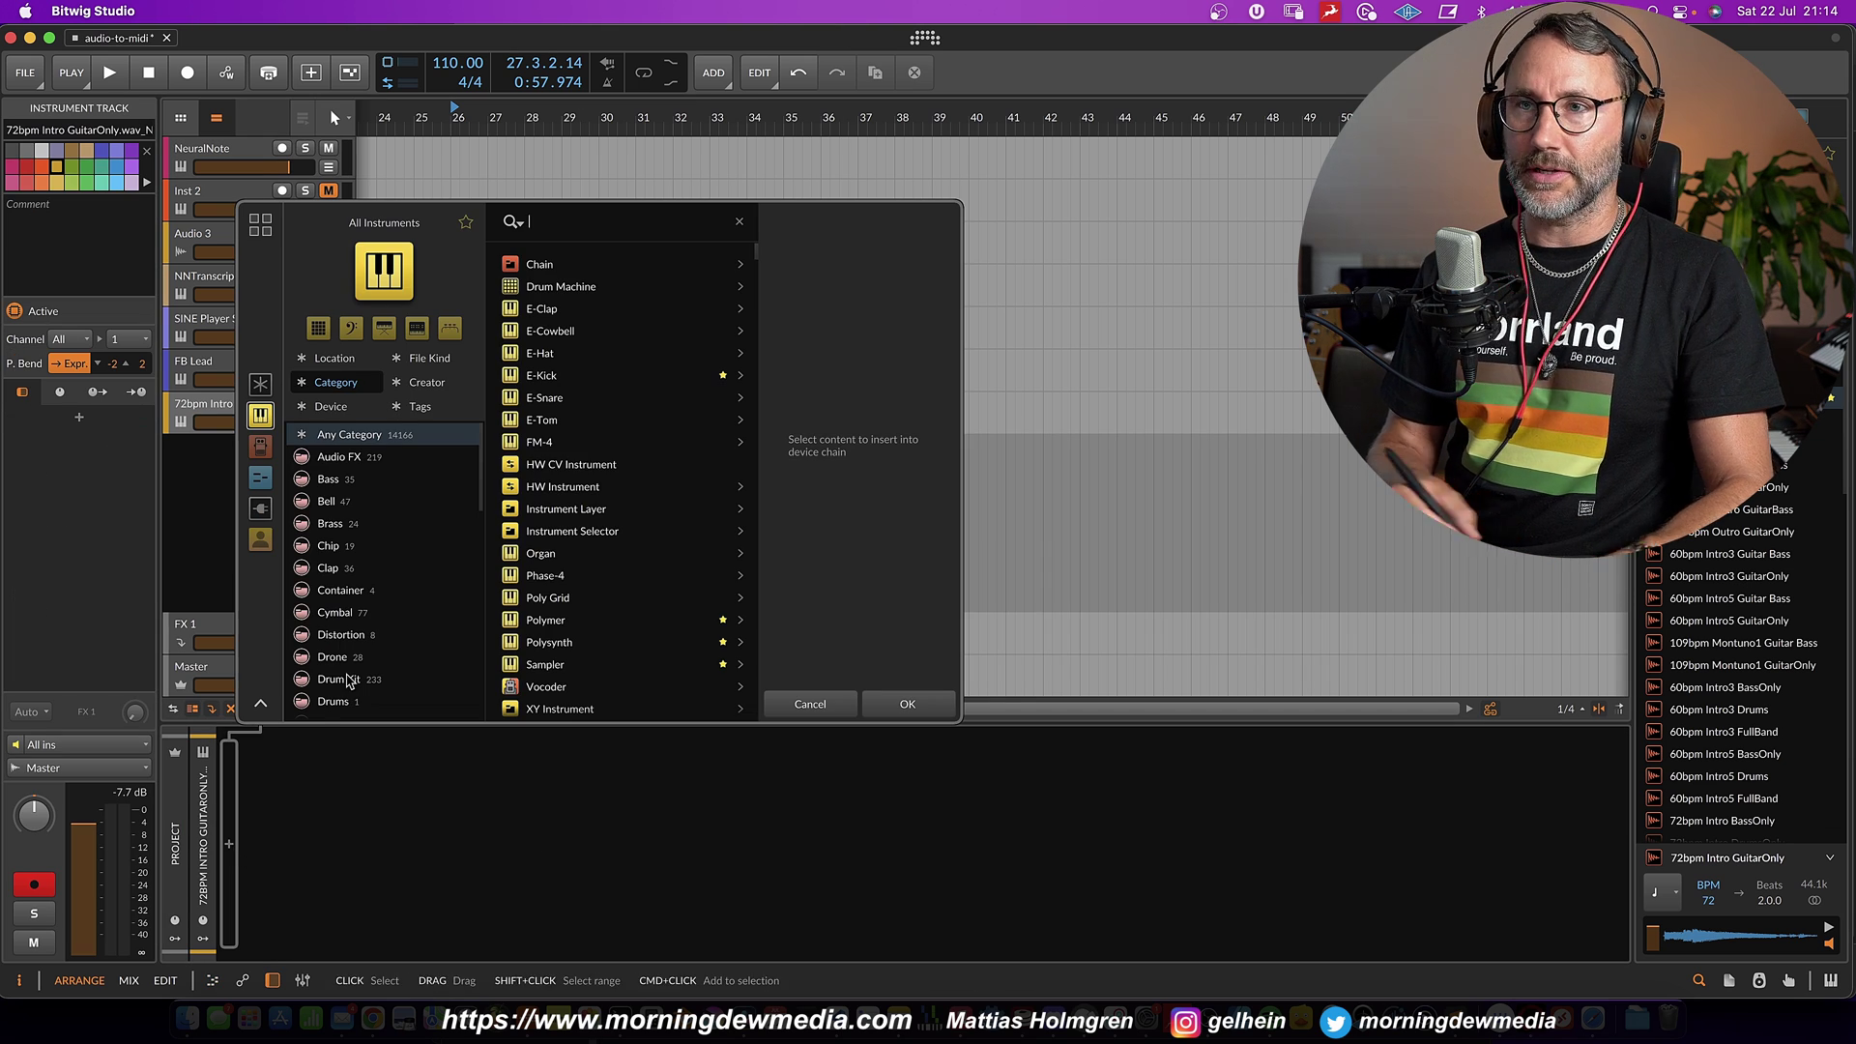
pyautogui.write('omni')
pyautogui.press('Down')
pyautogui.press('Return')
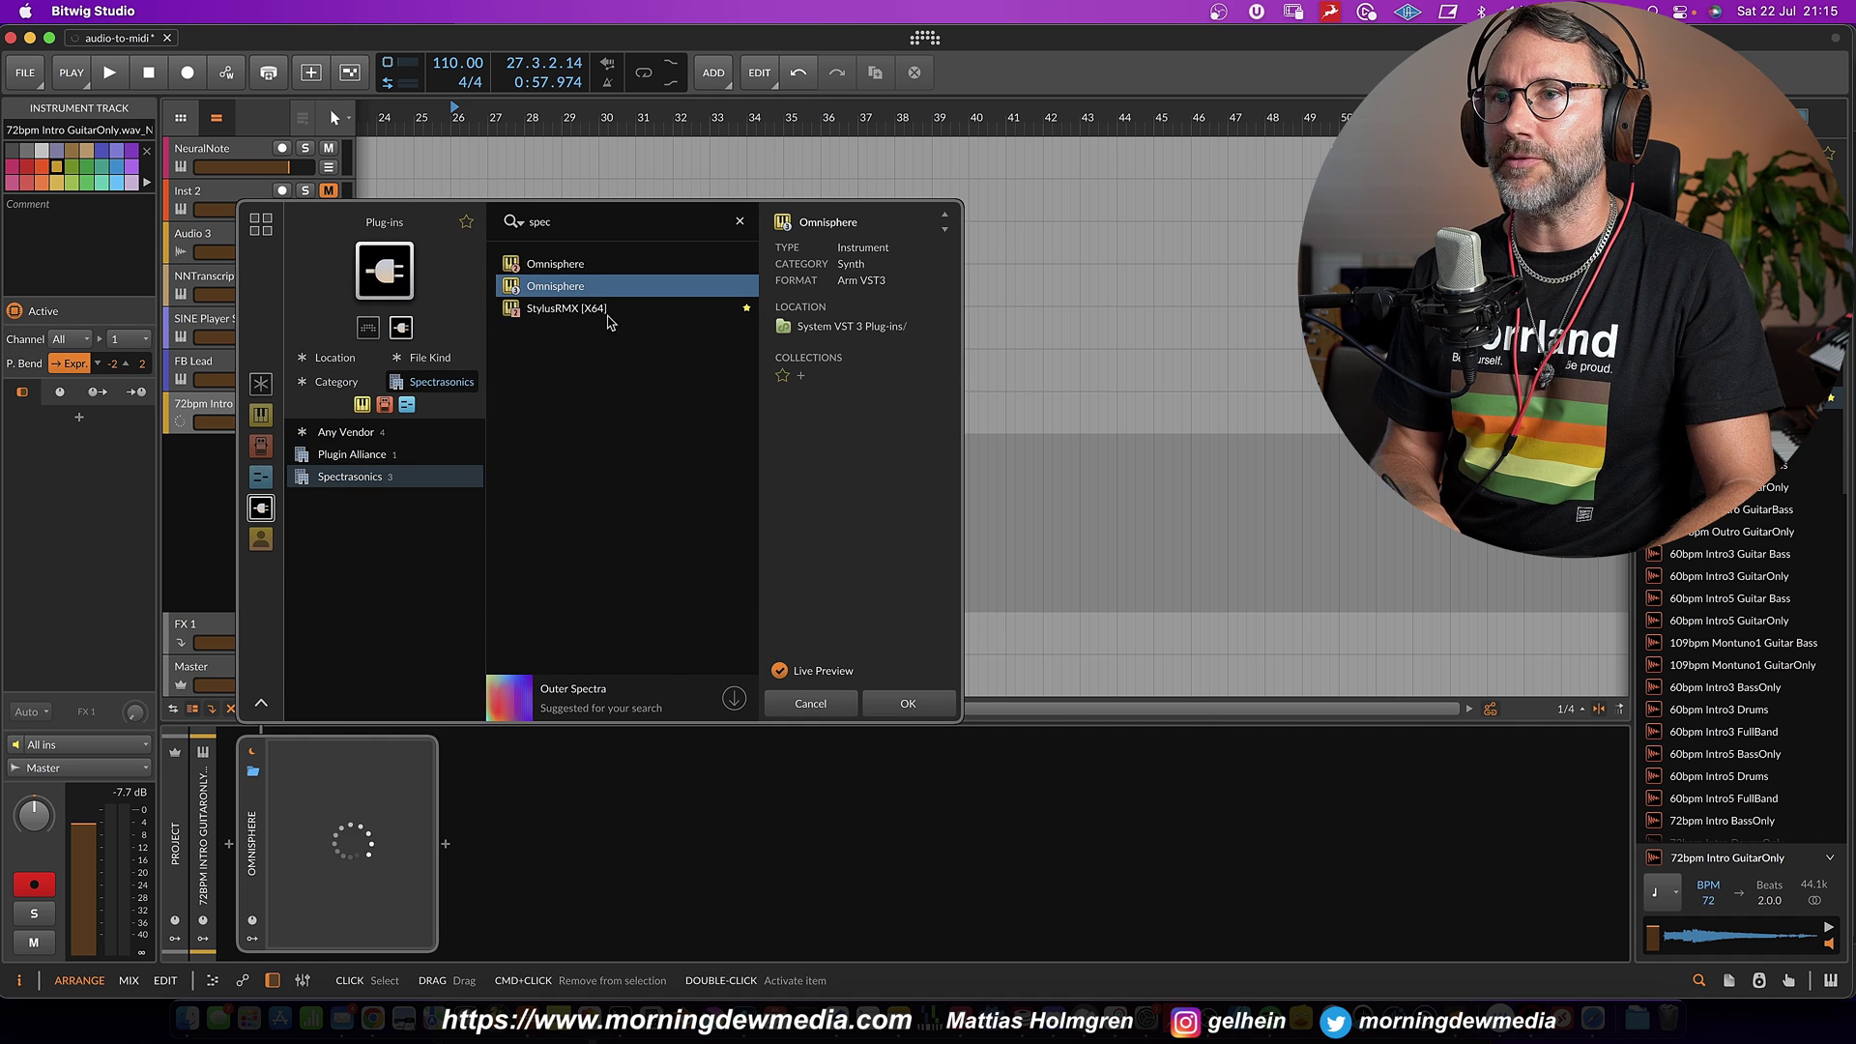
pyautogui.click(375, 490)
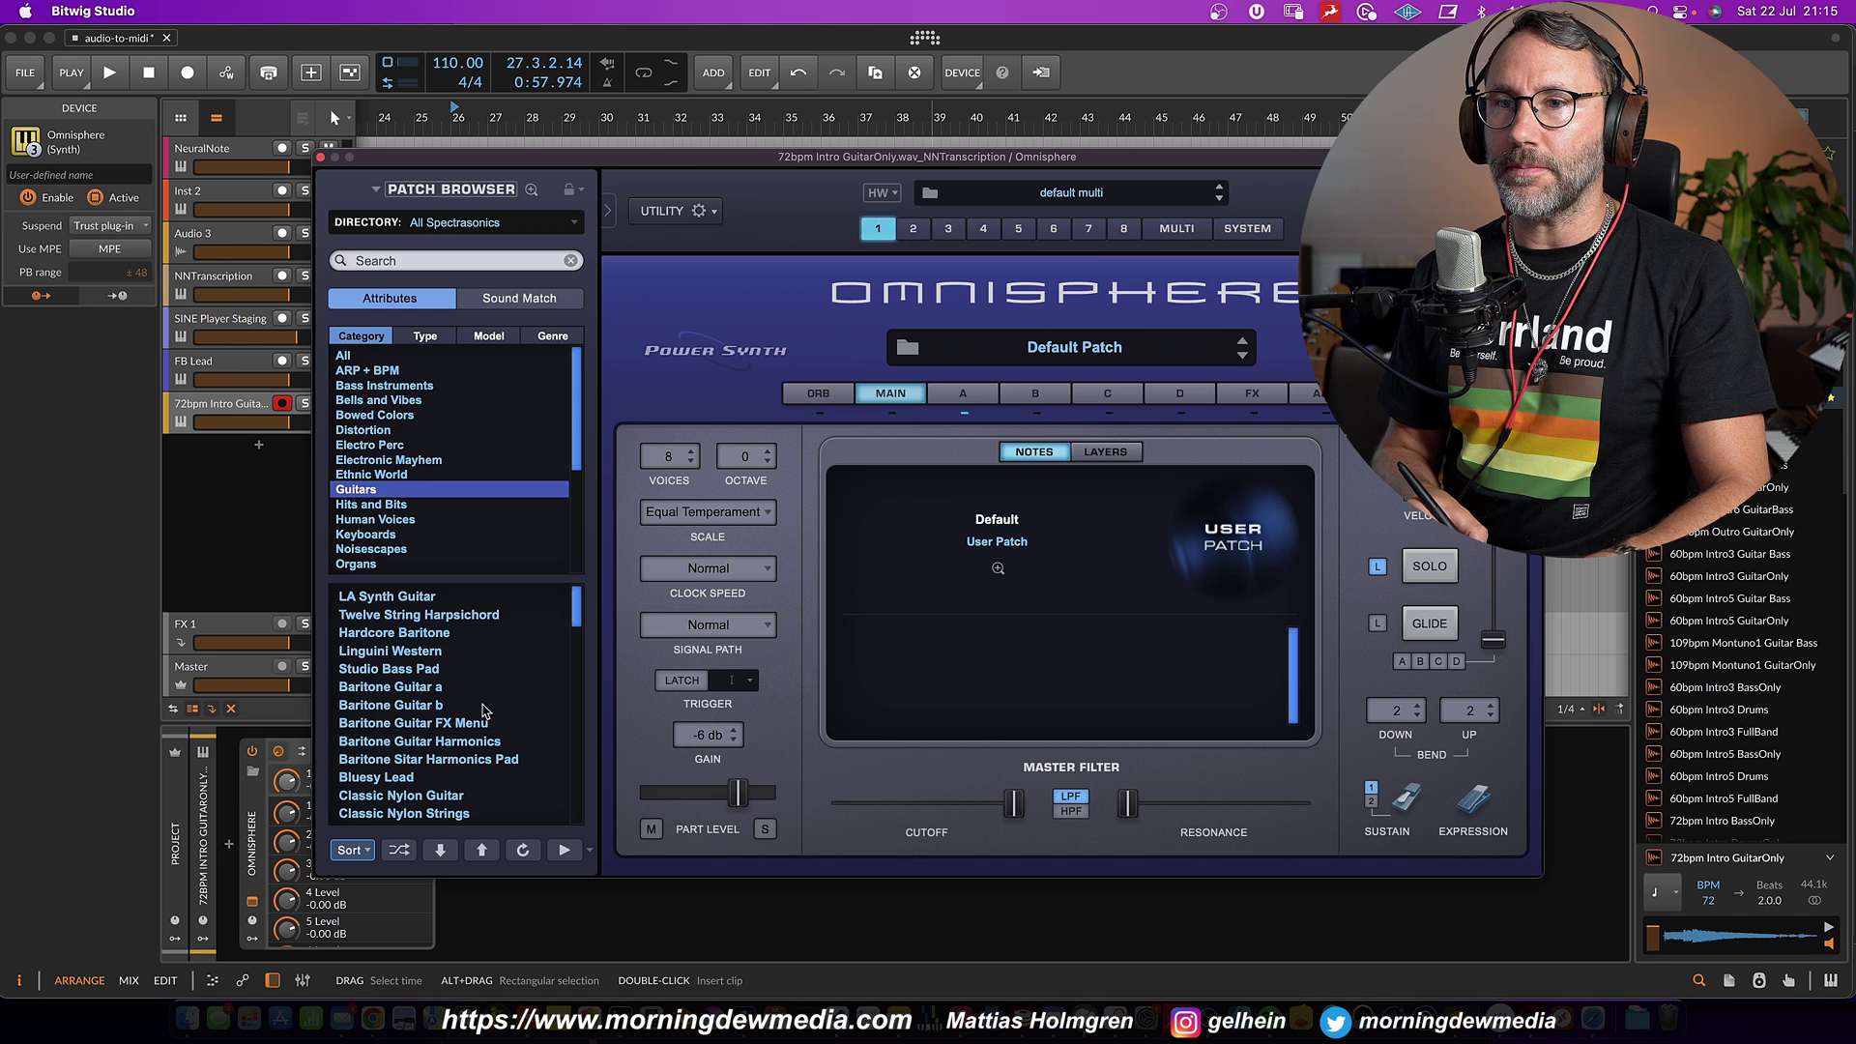
pyautogui.click(484, 687)
pyautogui.press('space')
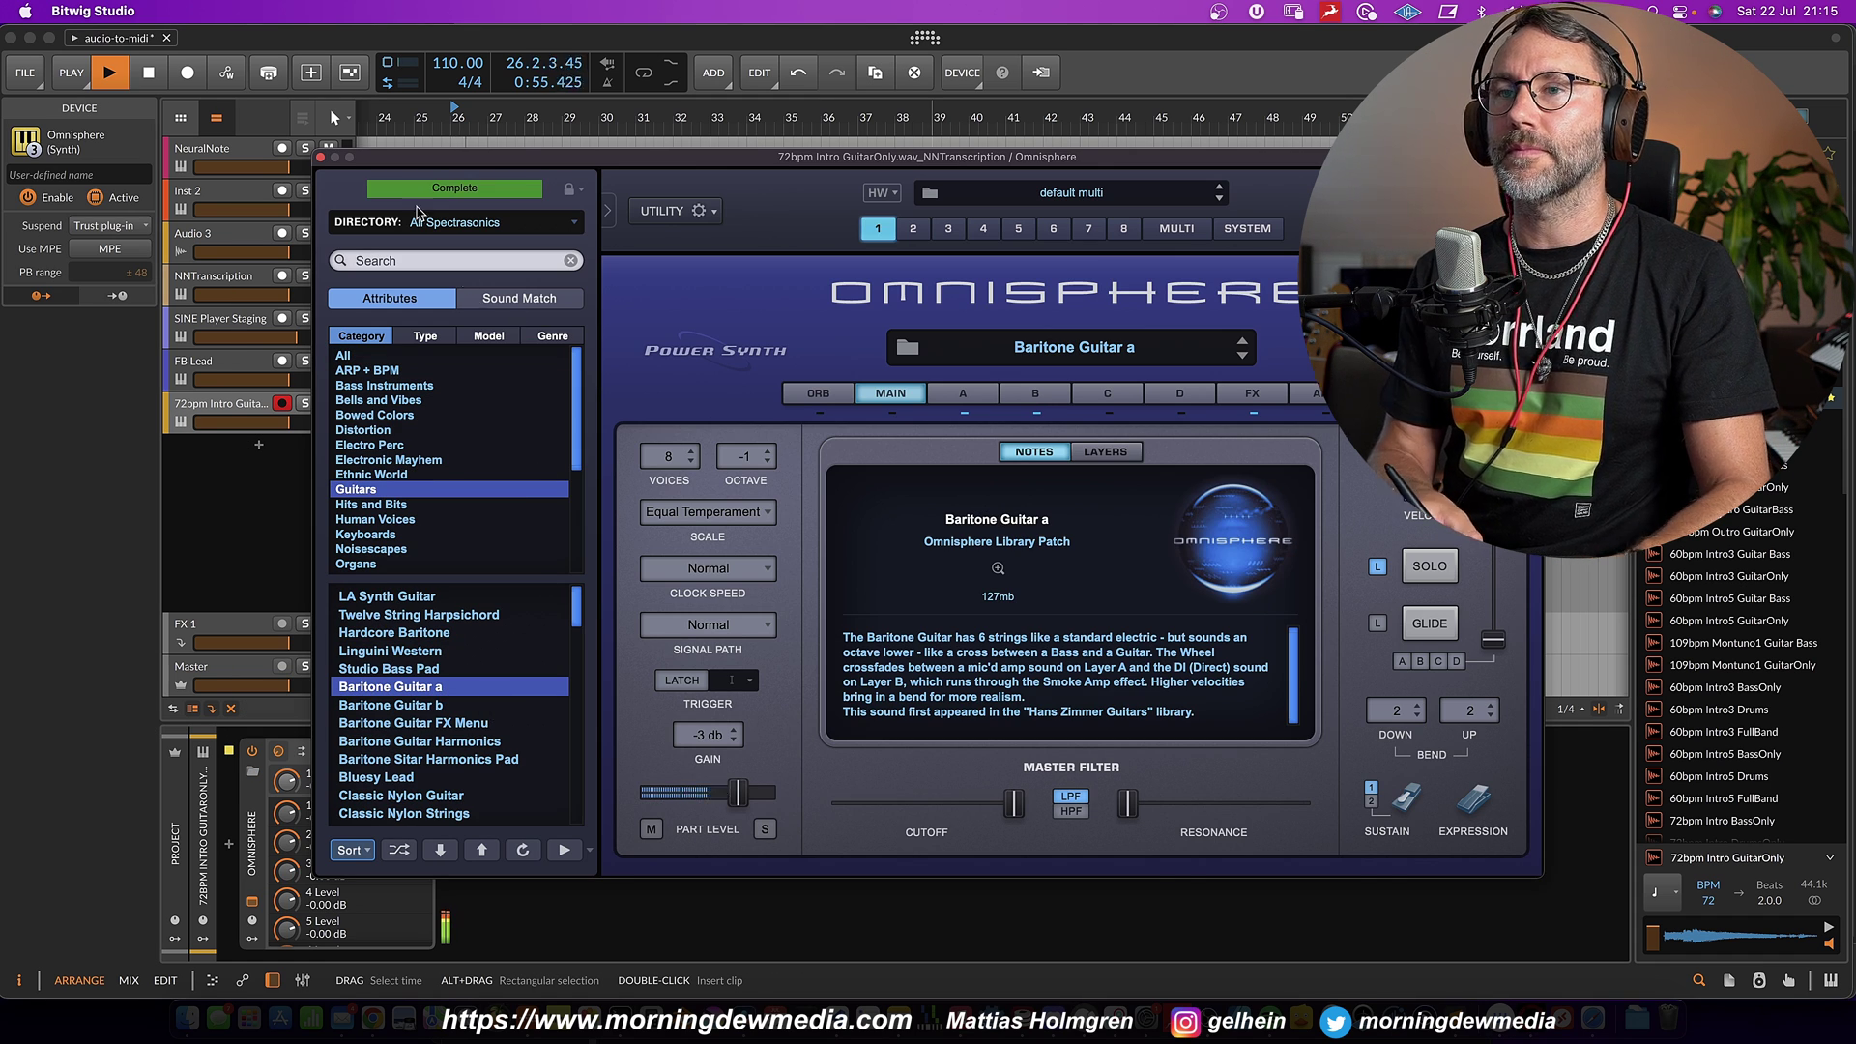
pyautogui.click(320, 156)
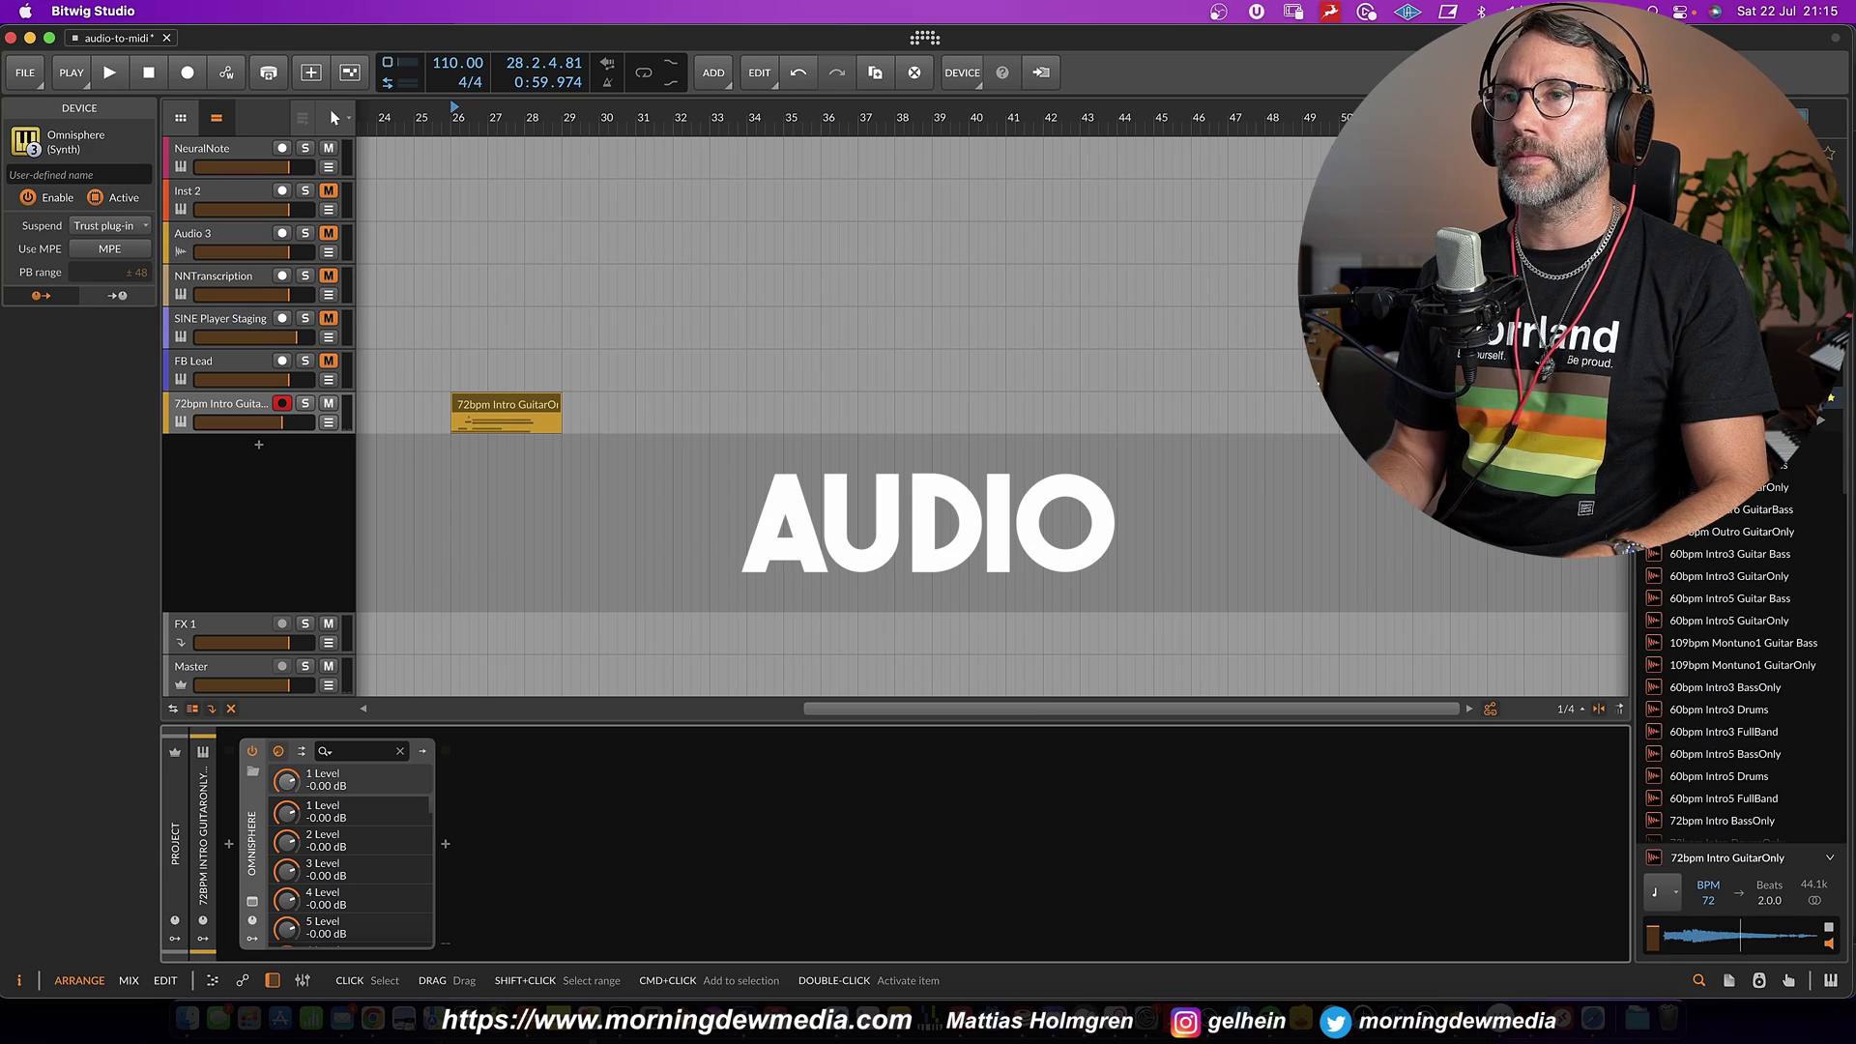
# Play the original guitar recording from bar 26, then open and play the NNTranscription clip's notes
pyautogui.press('space')
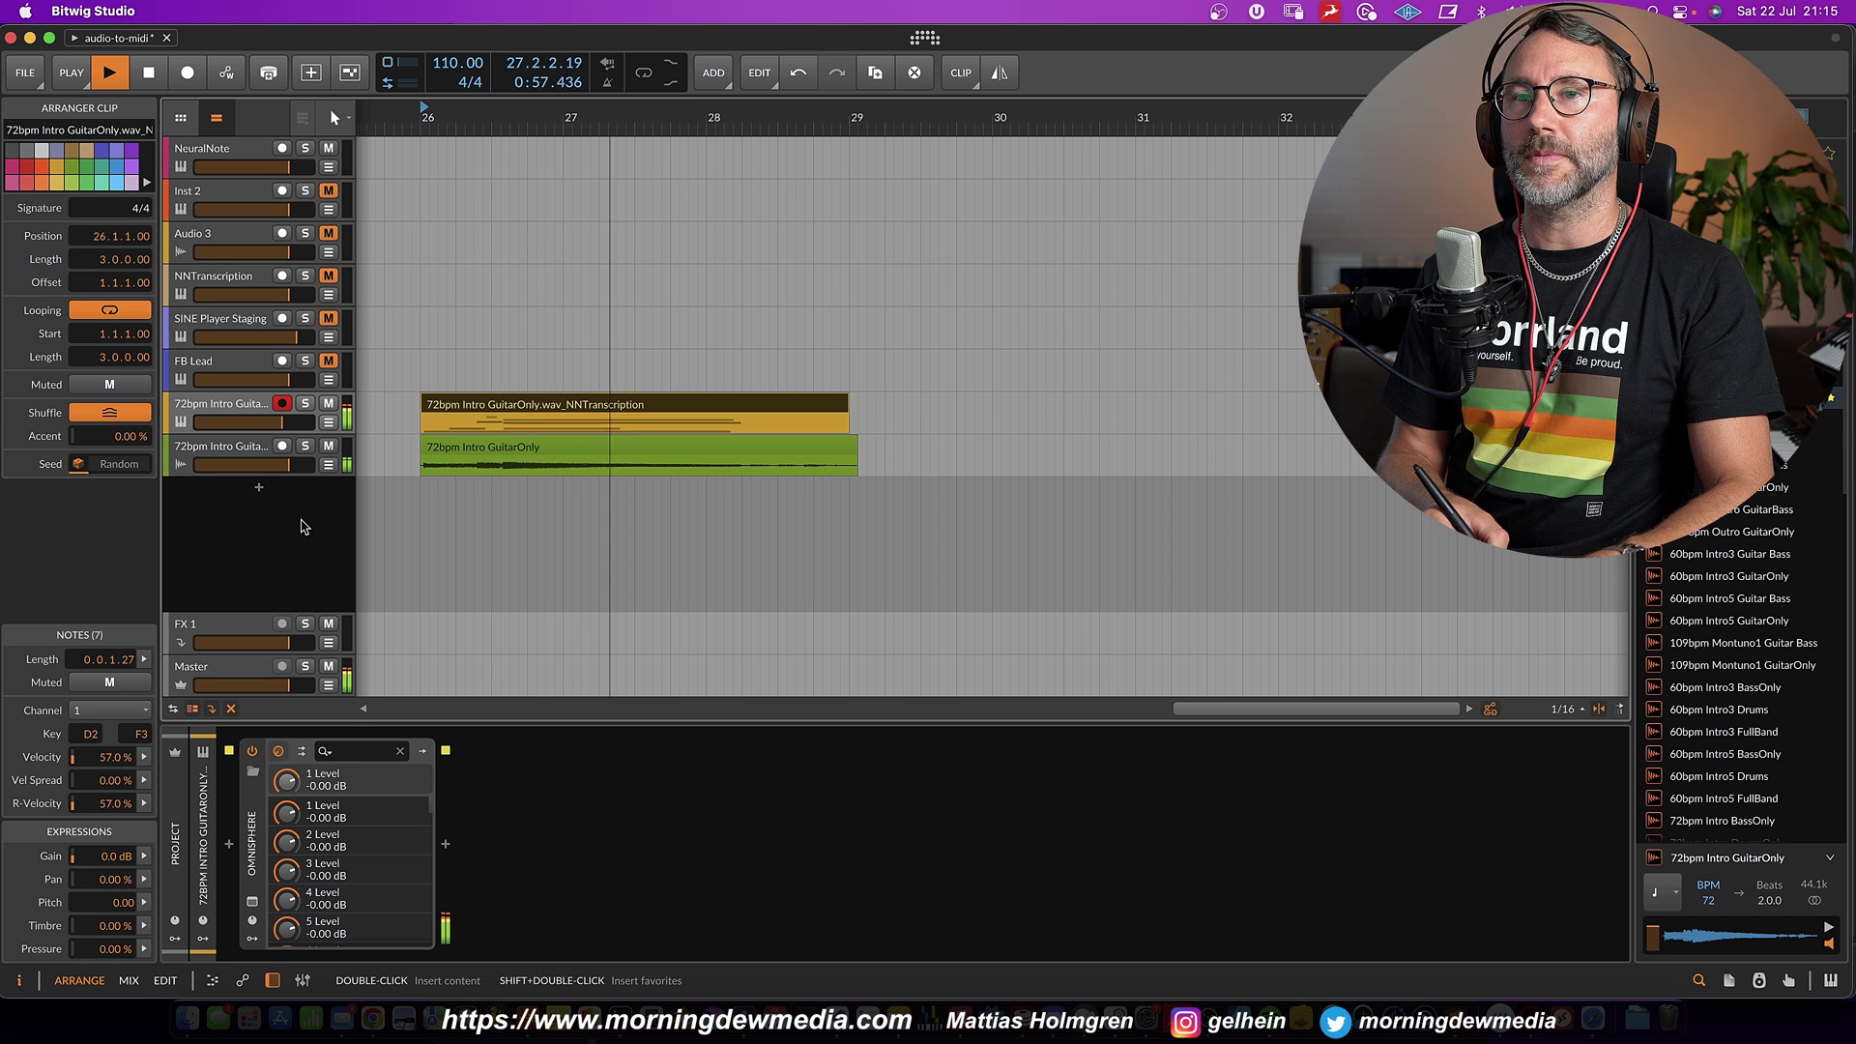
pyautogui.press('space')
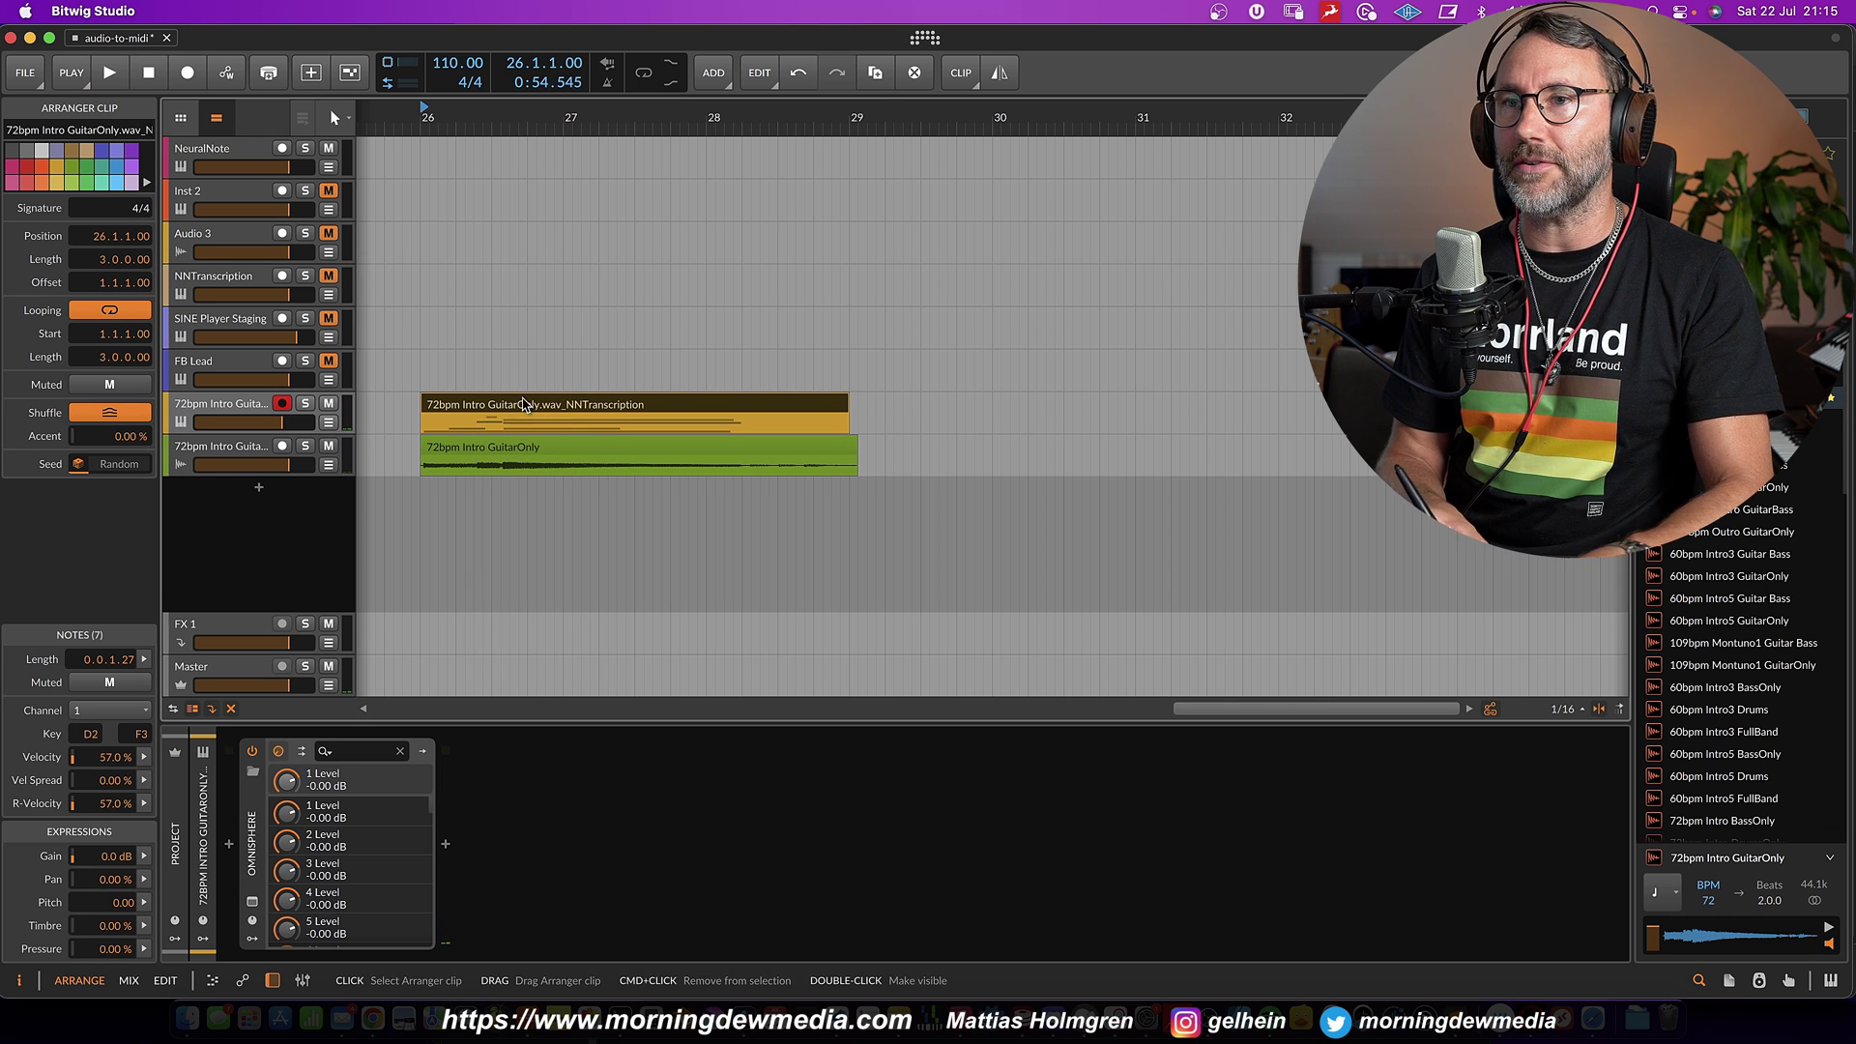
pyautogui.doubleClick(519, 413)
pyautogui.press('space')
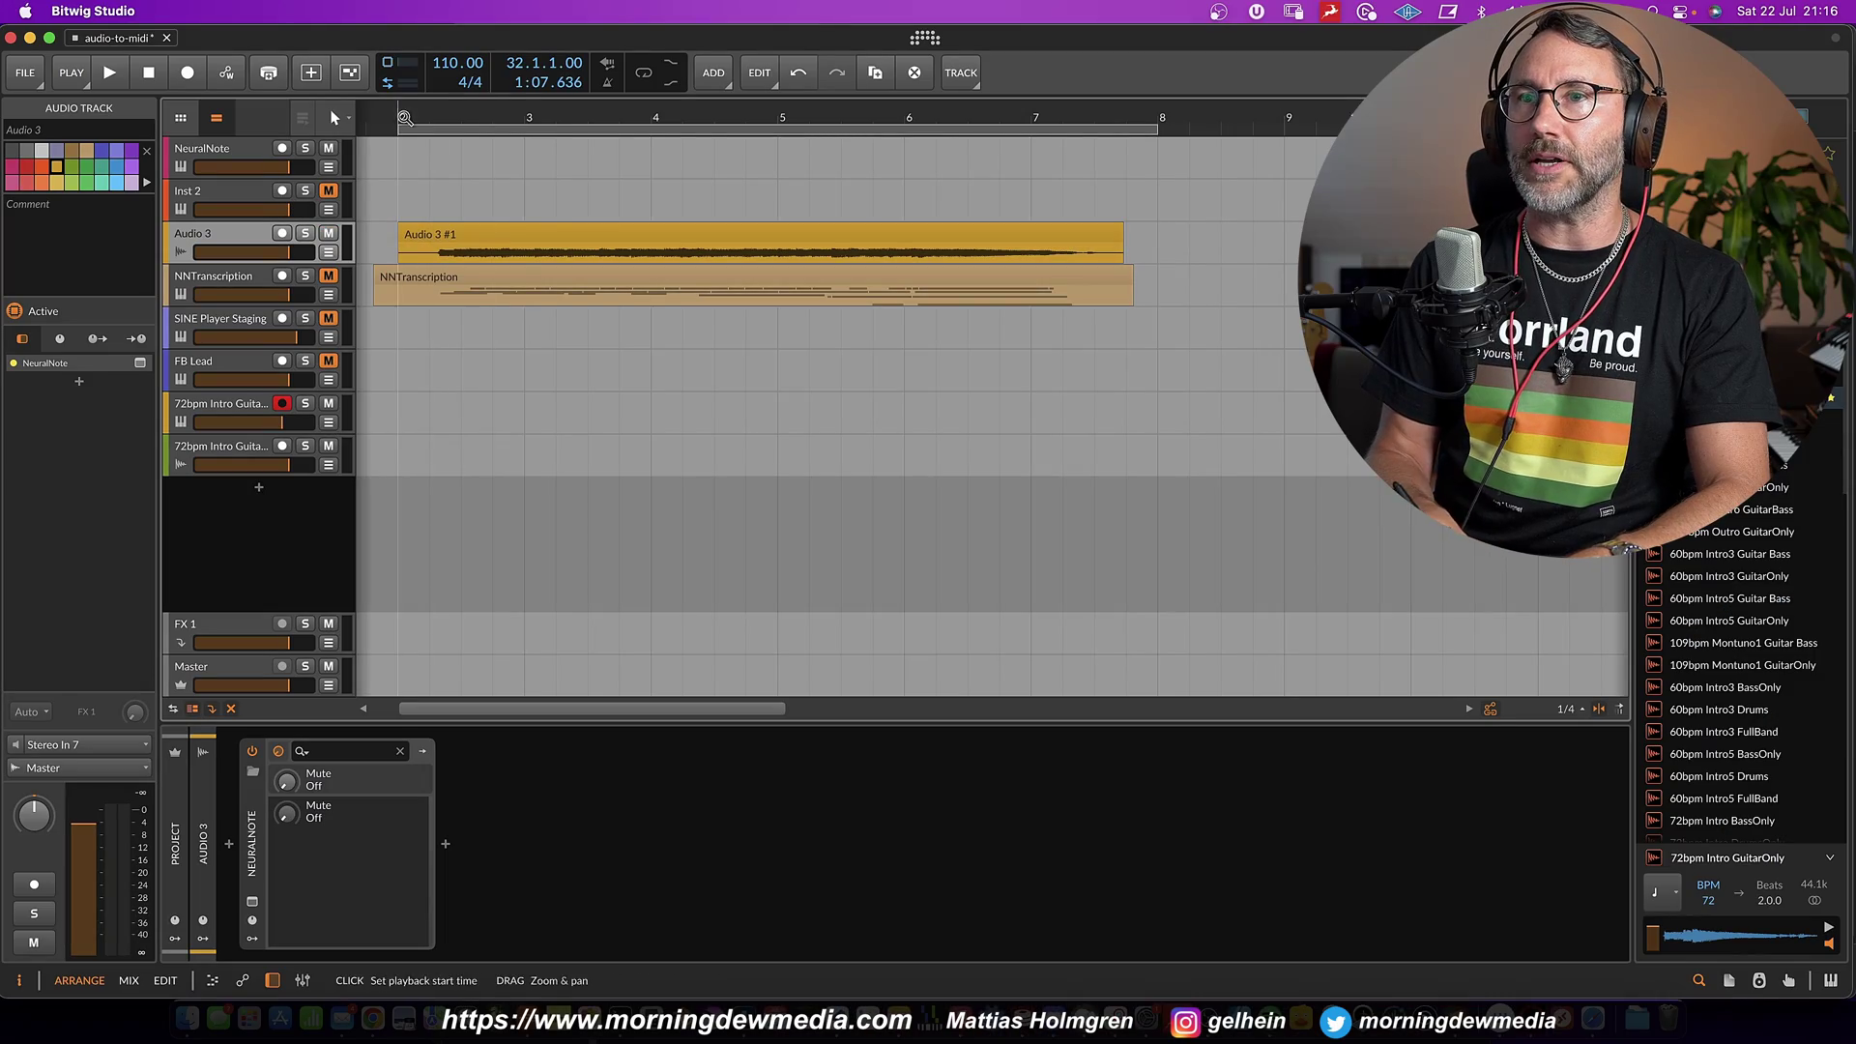
# Play from bar 2 and record the Audio 3 take into NeuralNote, stopping to transcribe it
pyautogui.click(405, 117)
pyautogui.press('space')
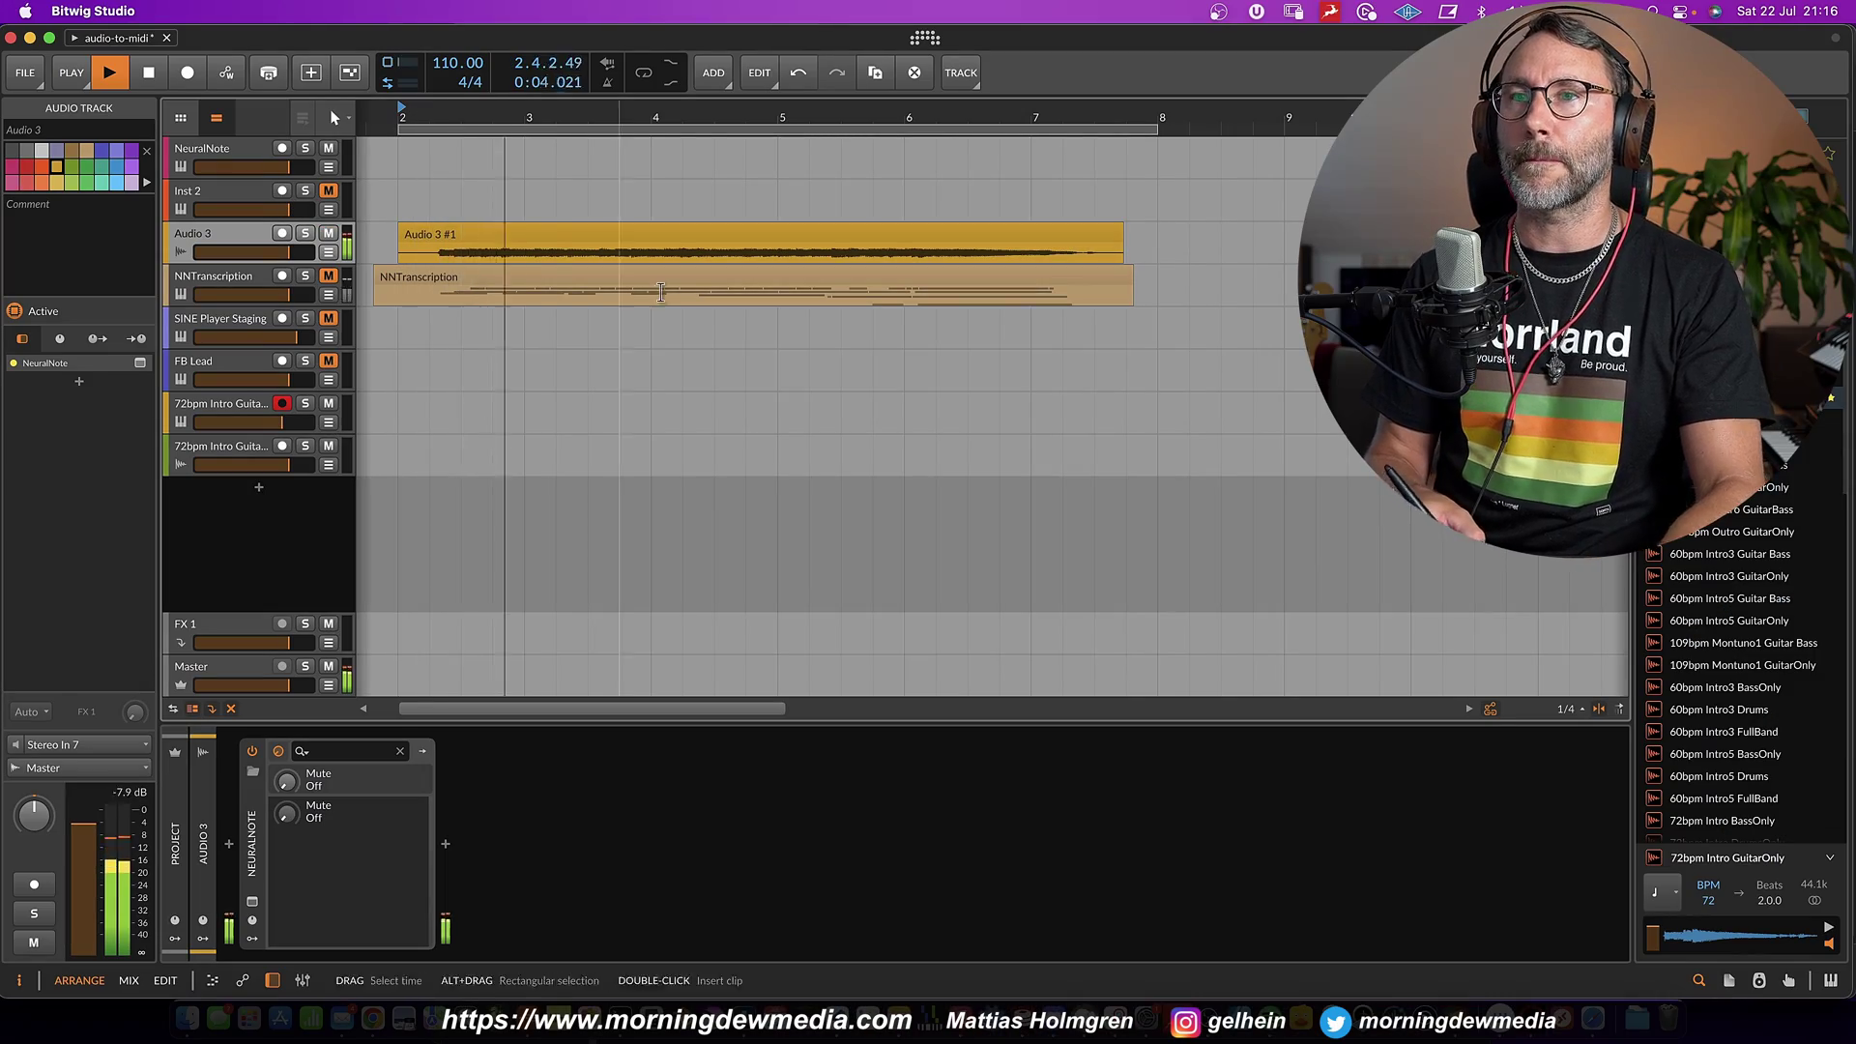
pyautogui.moveTo(397, 118); pyautogui.dragTo(822, 172)
pyautogui.click(253, 904)
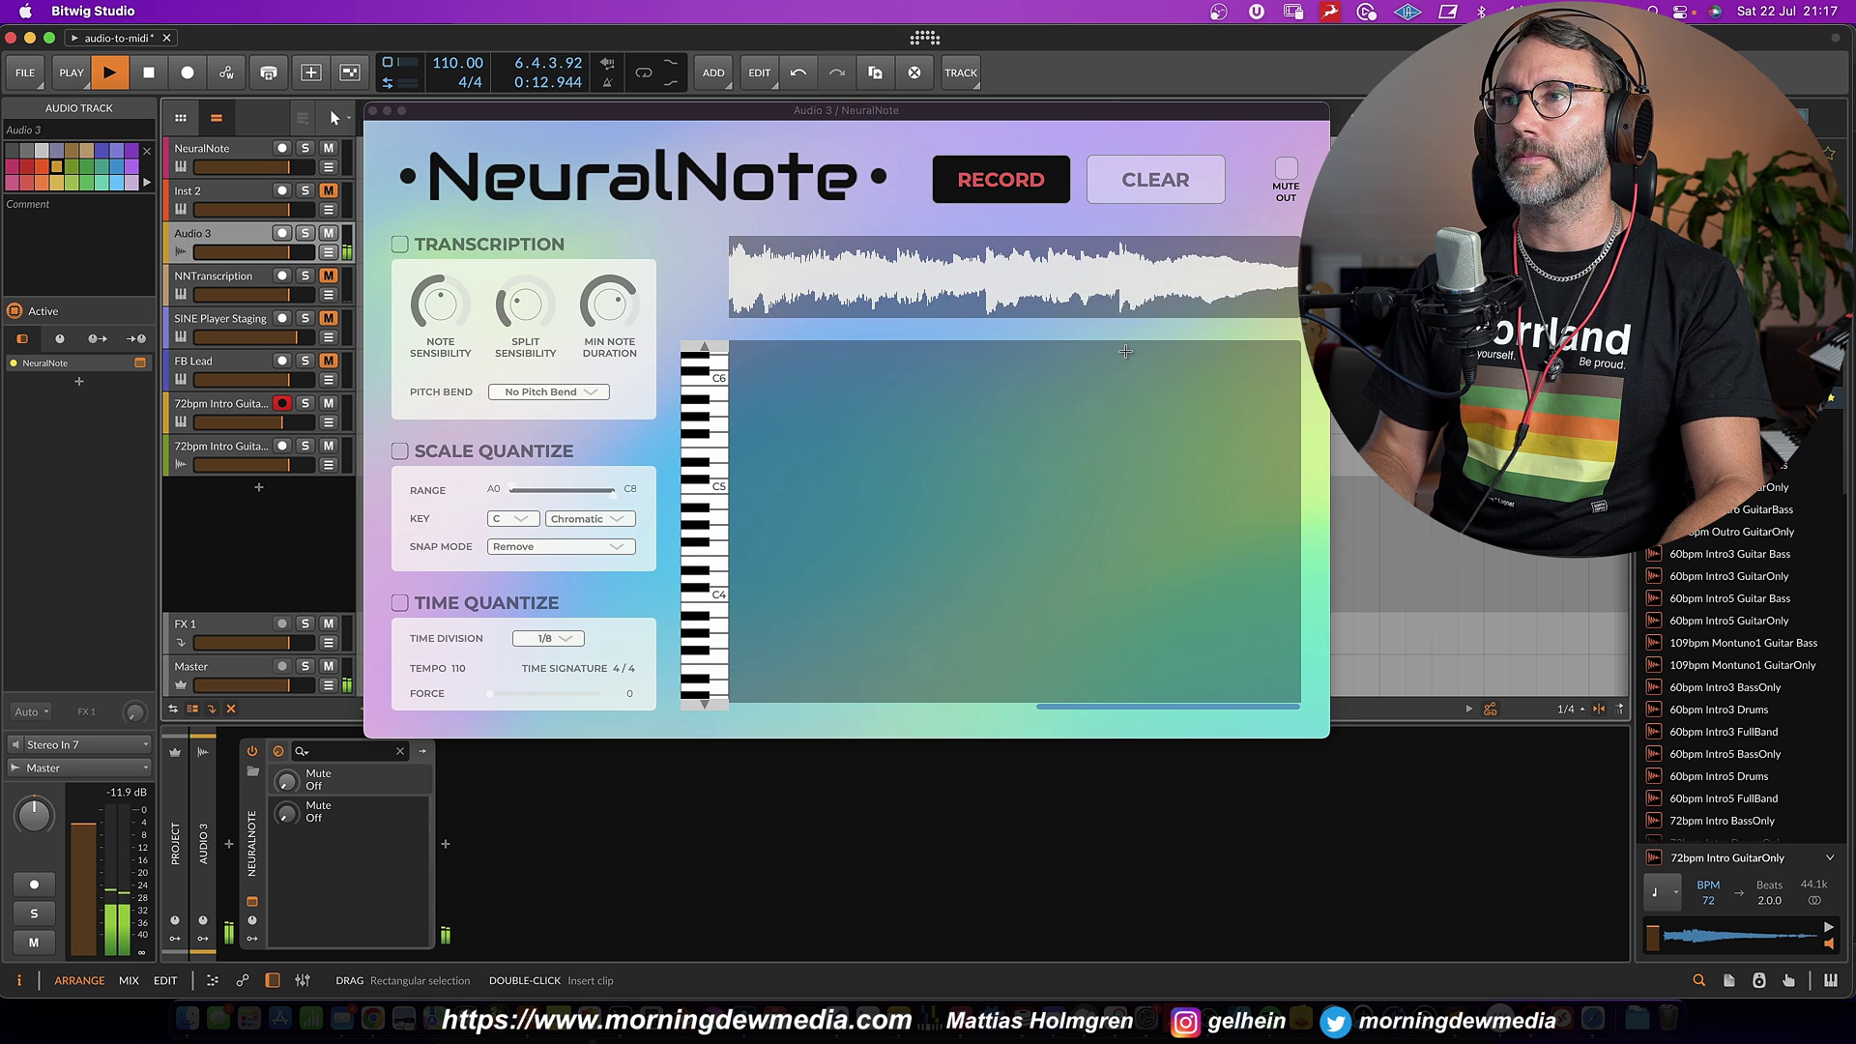
pyautogui.click(1029, 186)
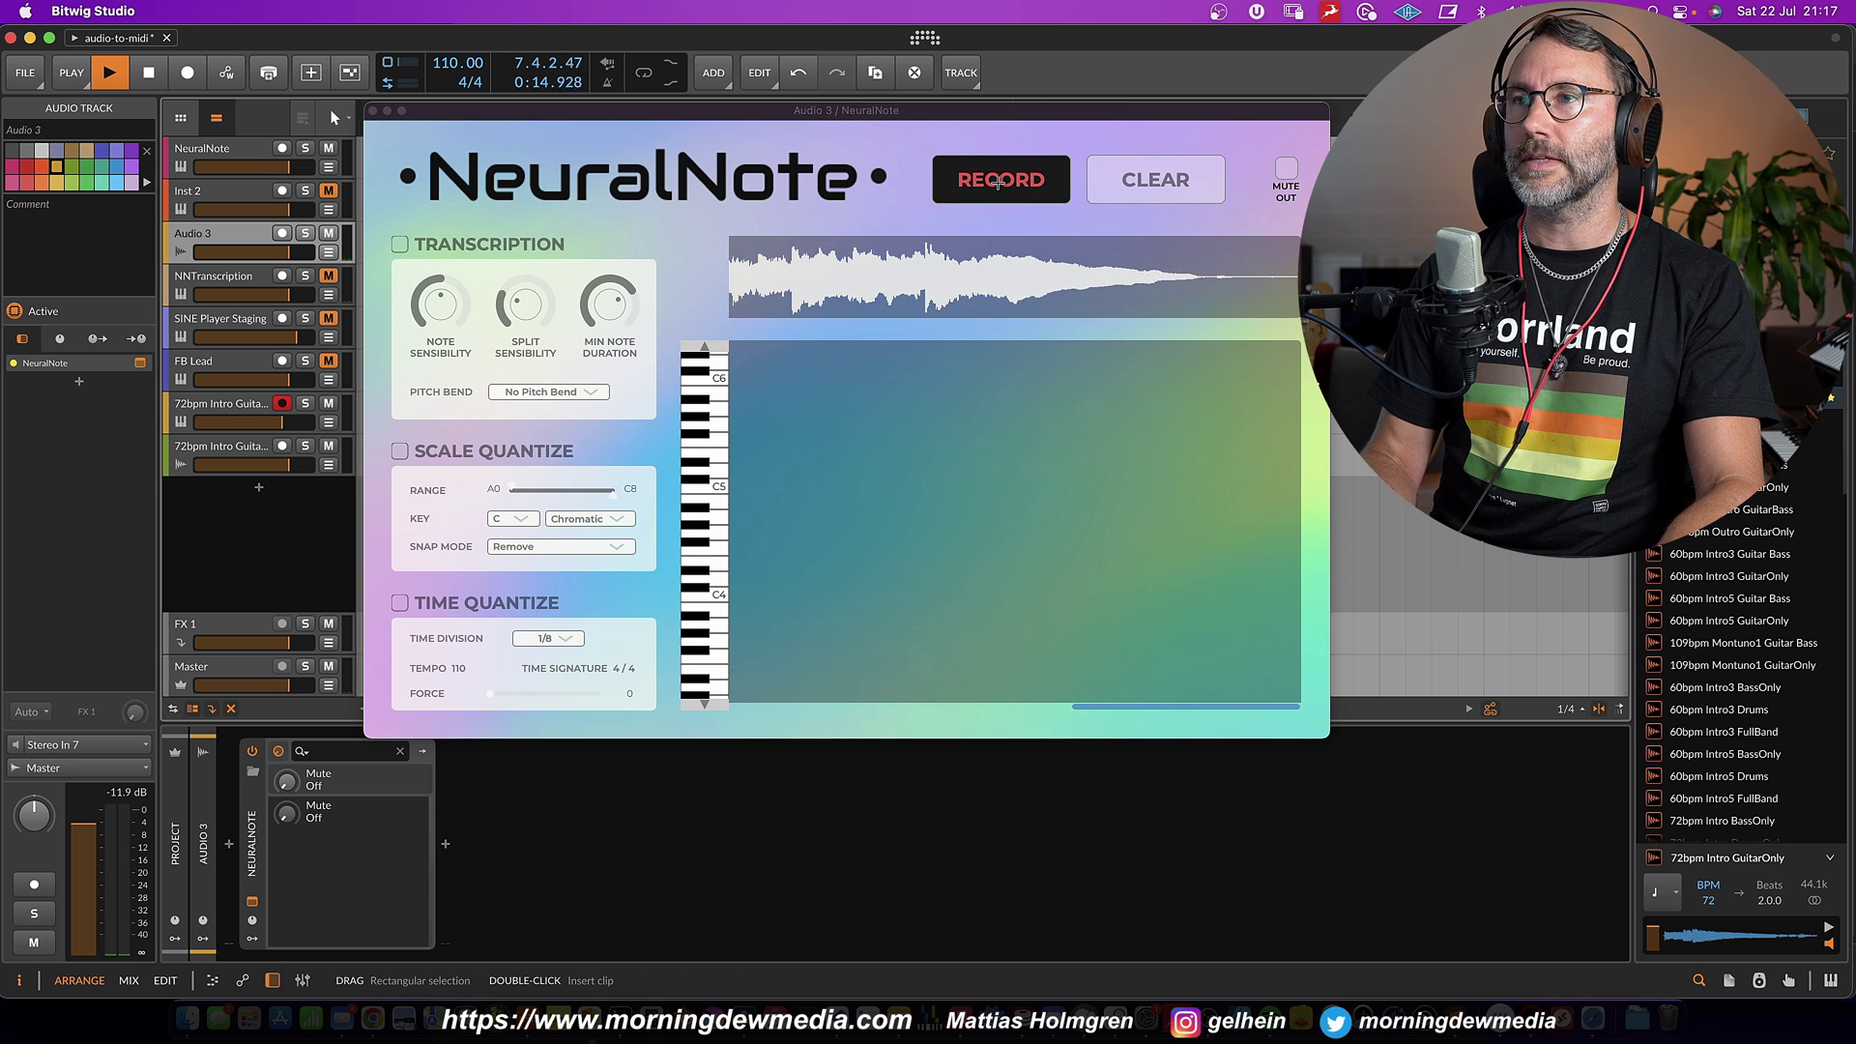
pyautogui.click(1025, 186)
pyautogui.moveTo(975, 115); pyautogui.dragTo(989, 148)
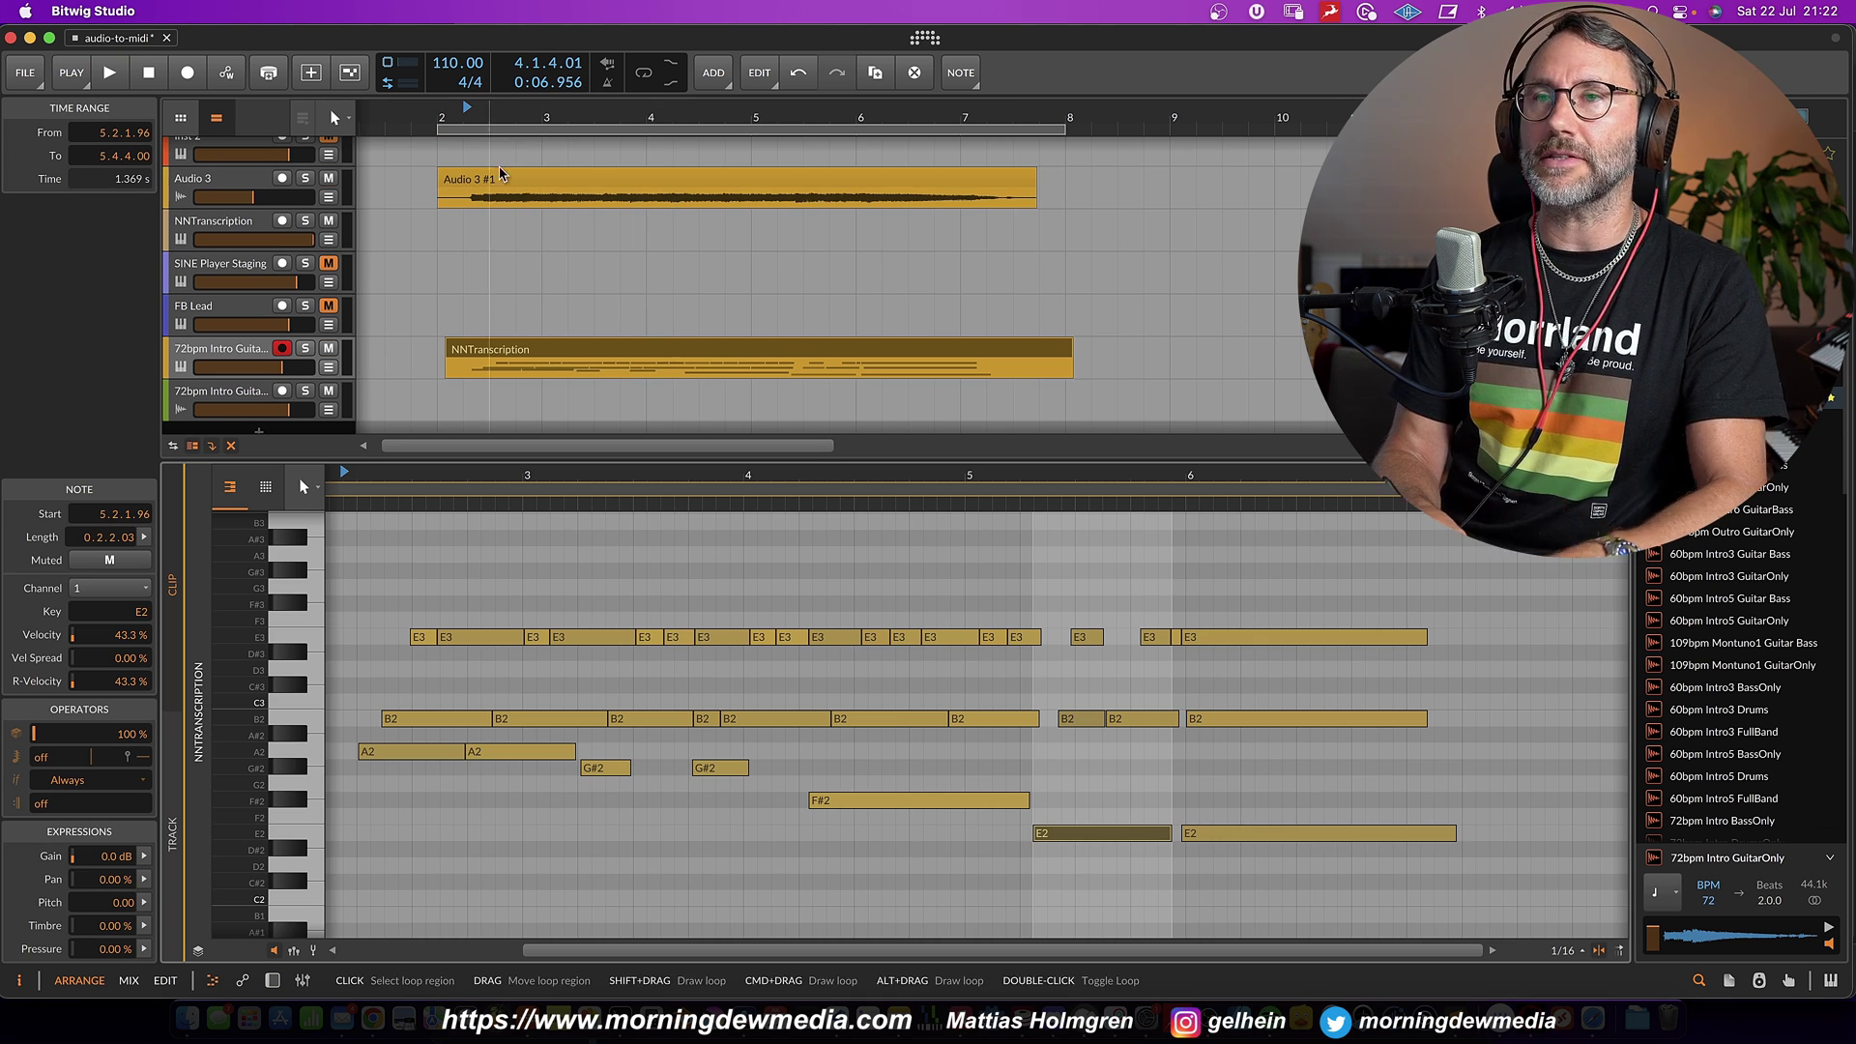
# During playback, toggle solos to hear Audio 3 alone, then together with the transcription track
pyautogui.press('space')
pyautogui.click(305, 350)
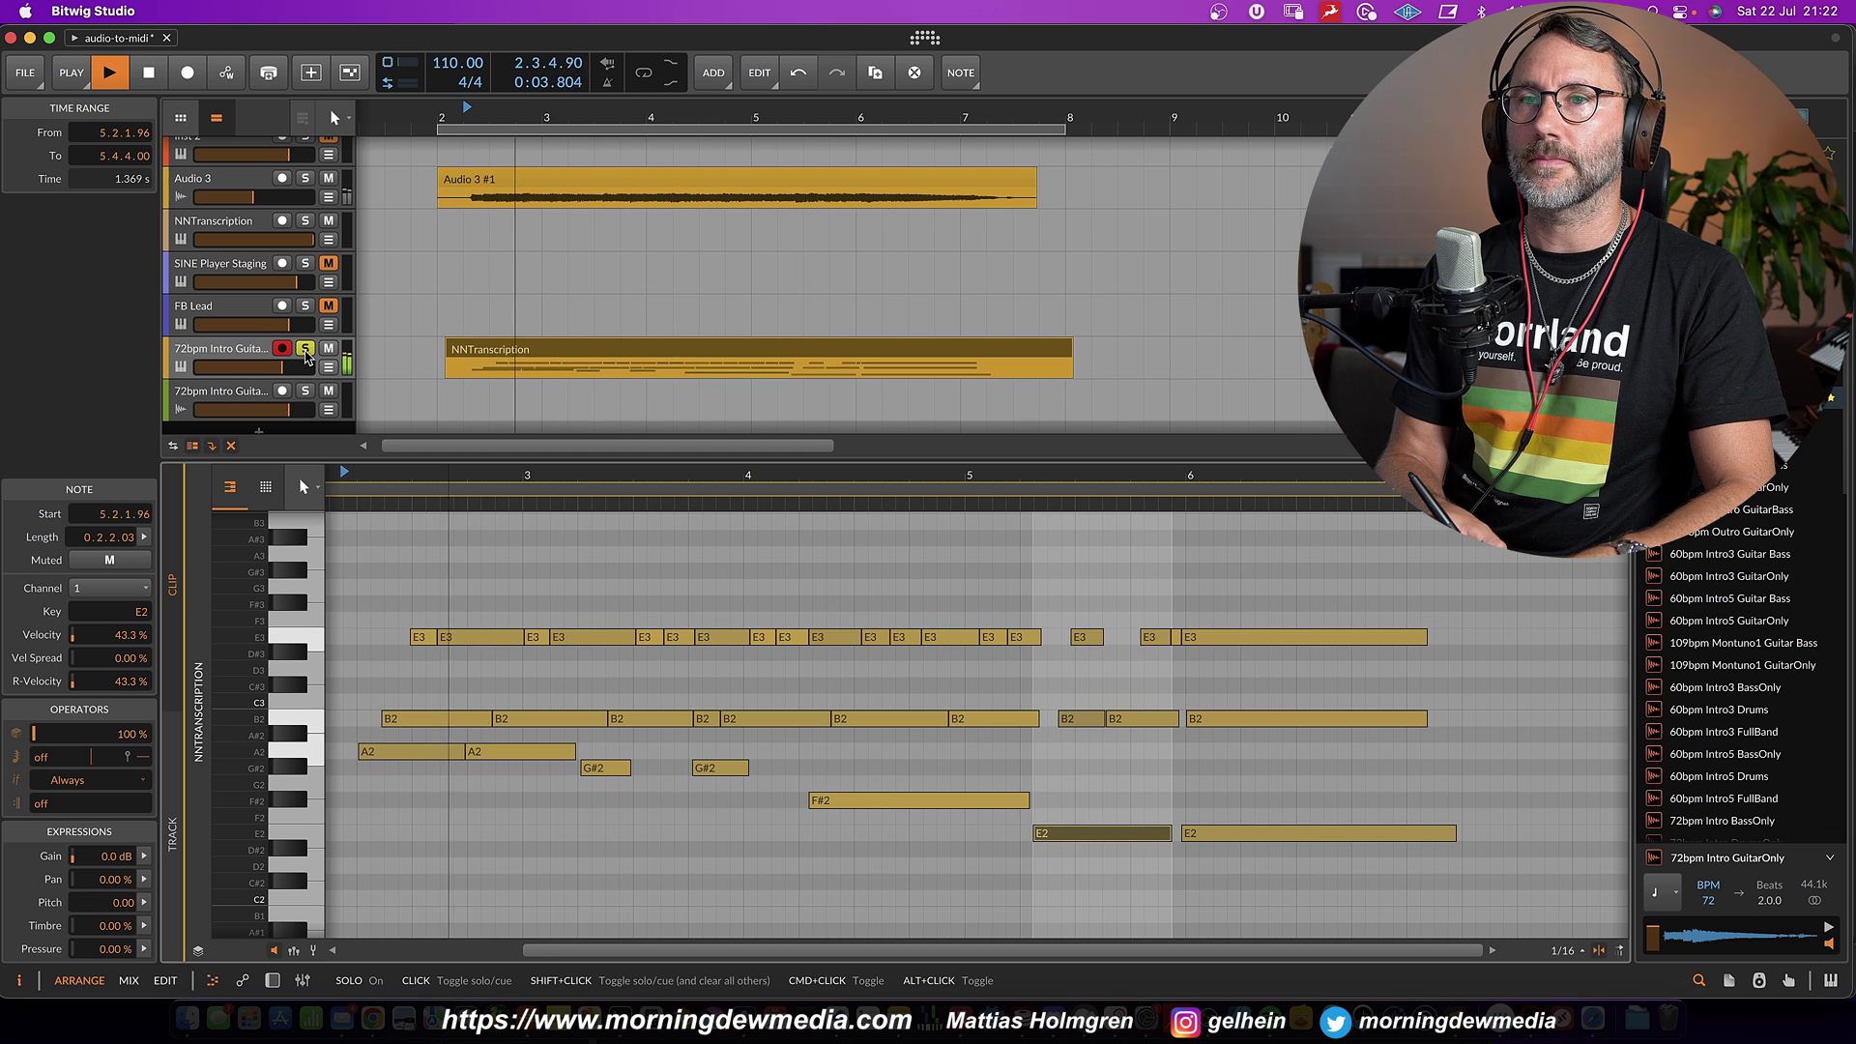
pyautogui.click(306, 179)
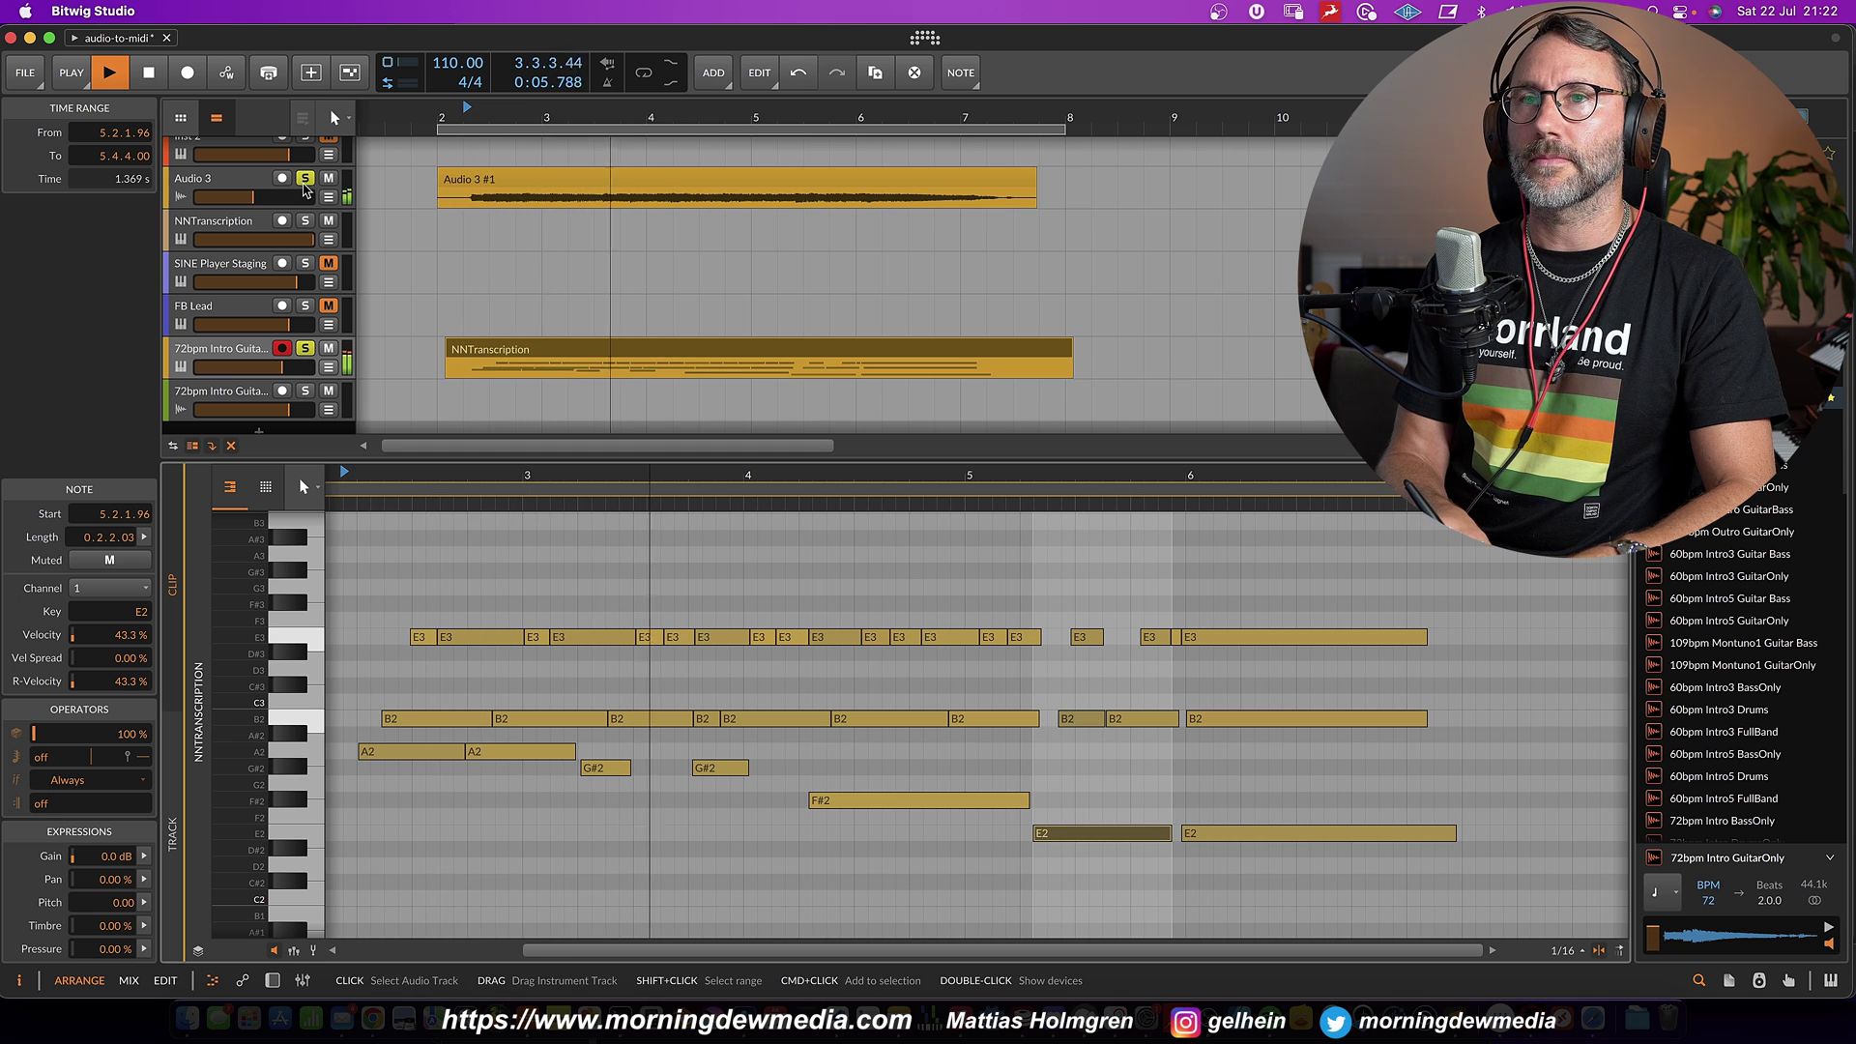
pyautogui.click(305, 349)
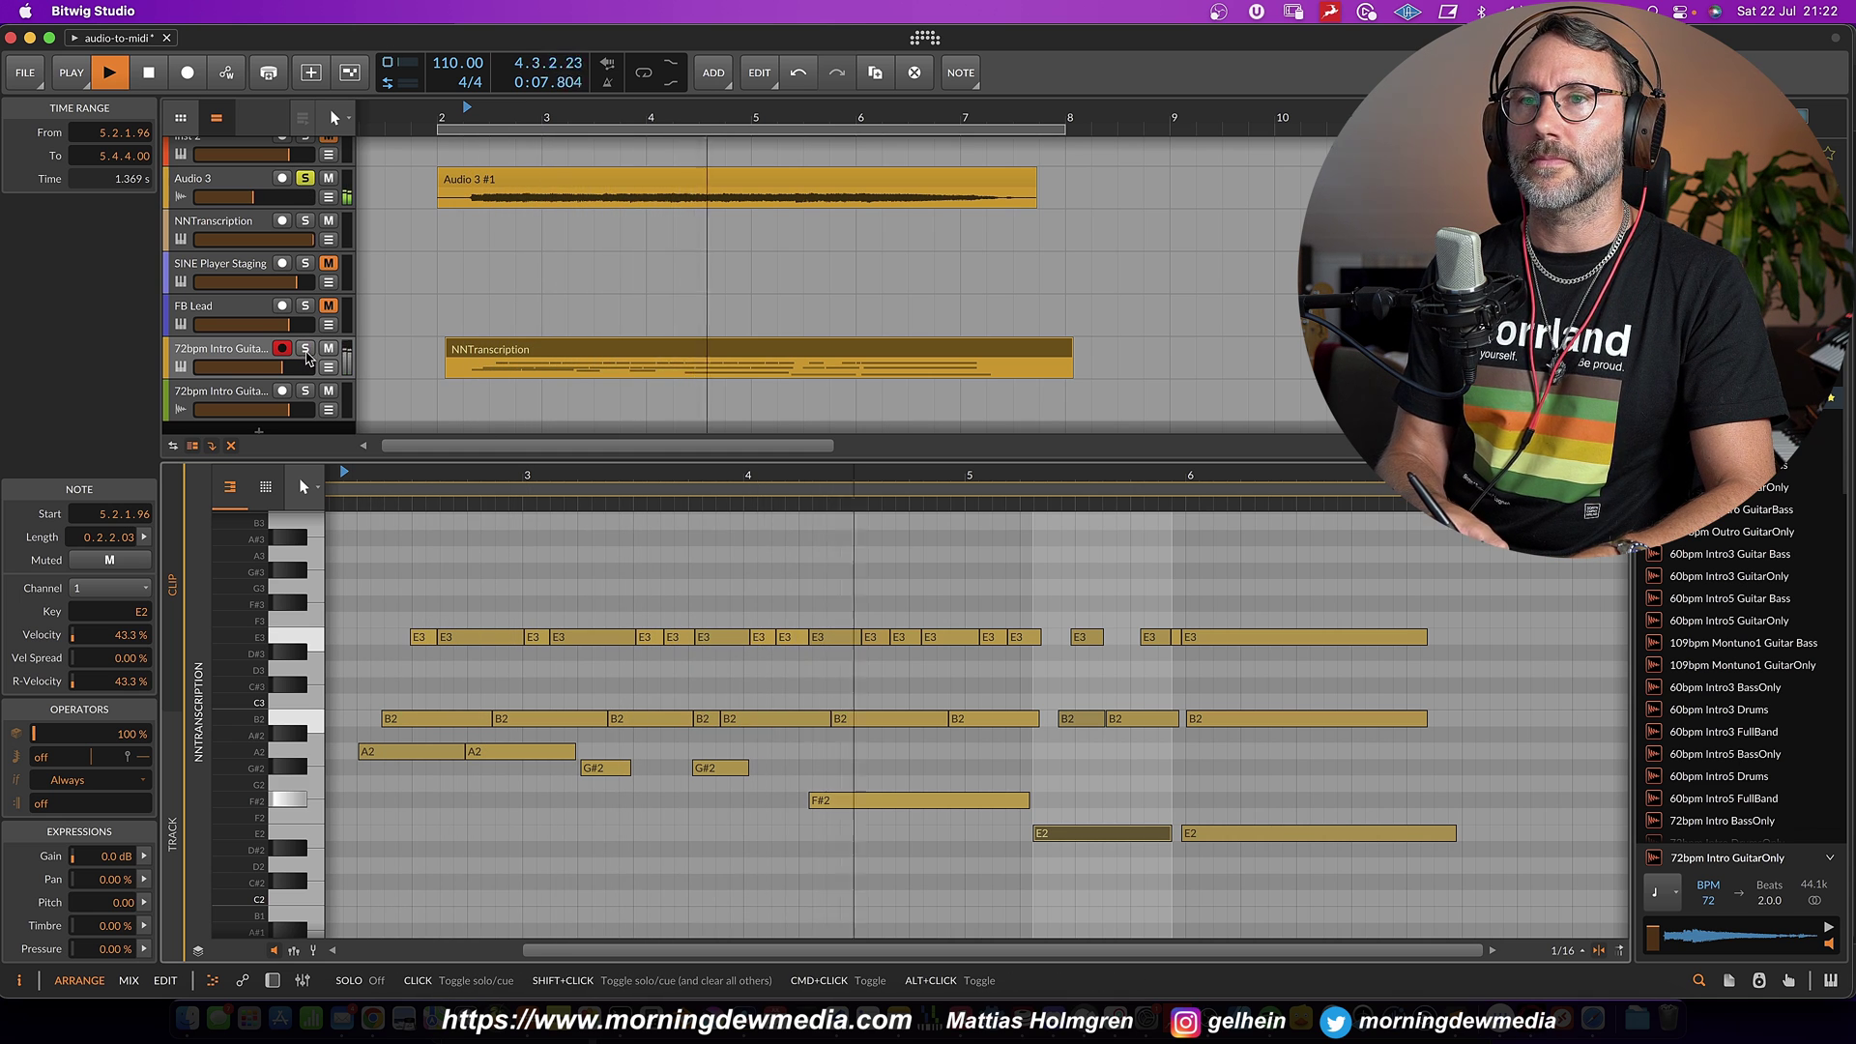
pyautogui.click(305, 352)
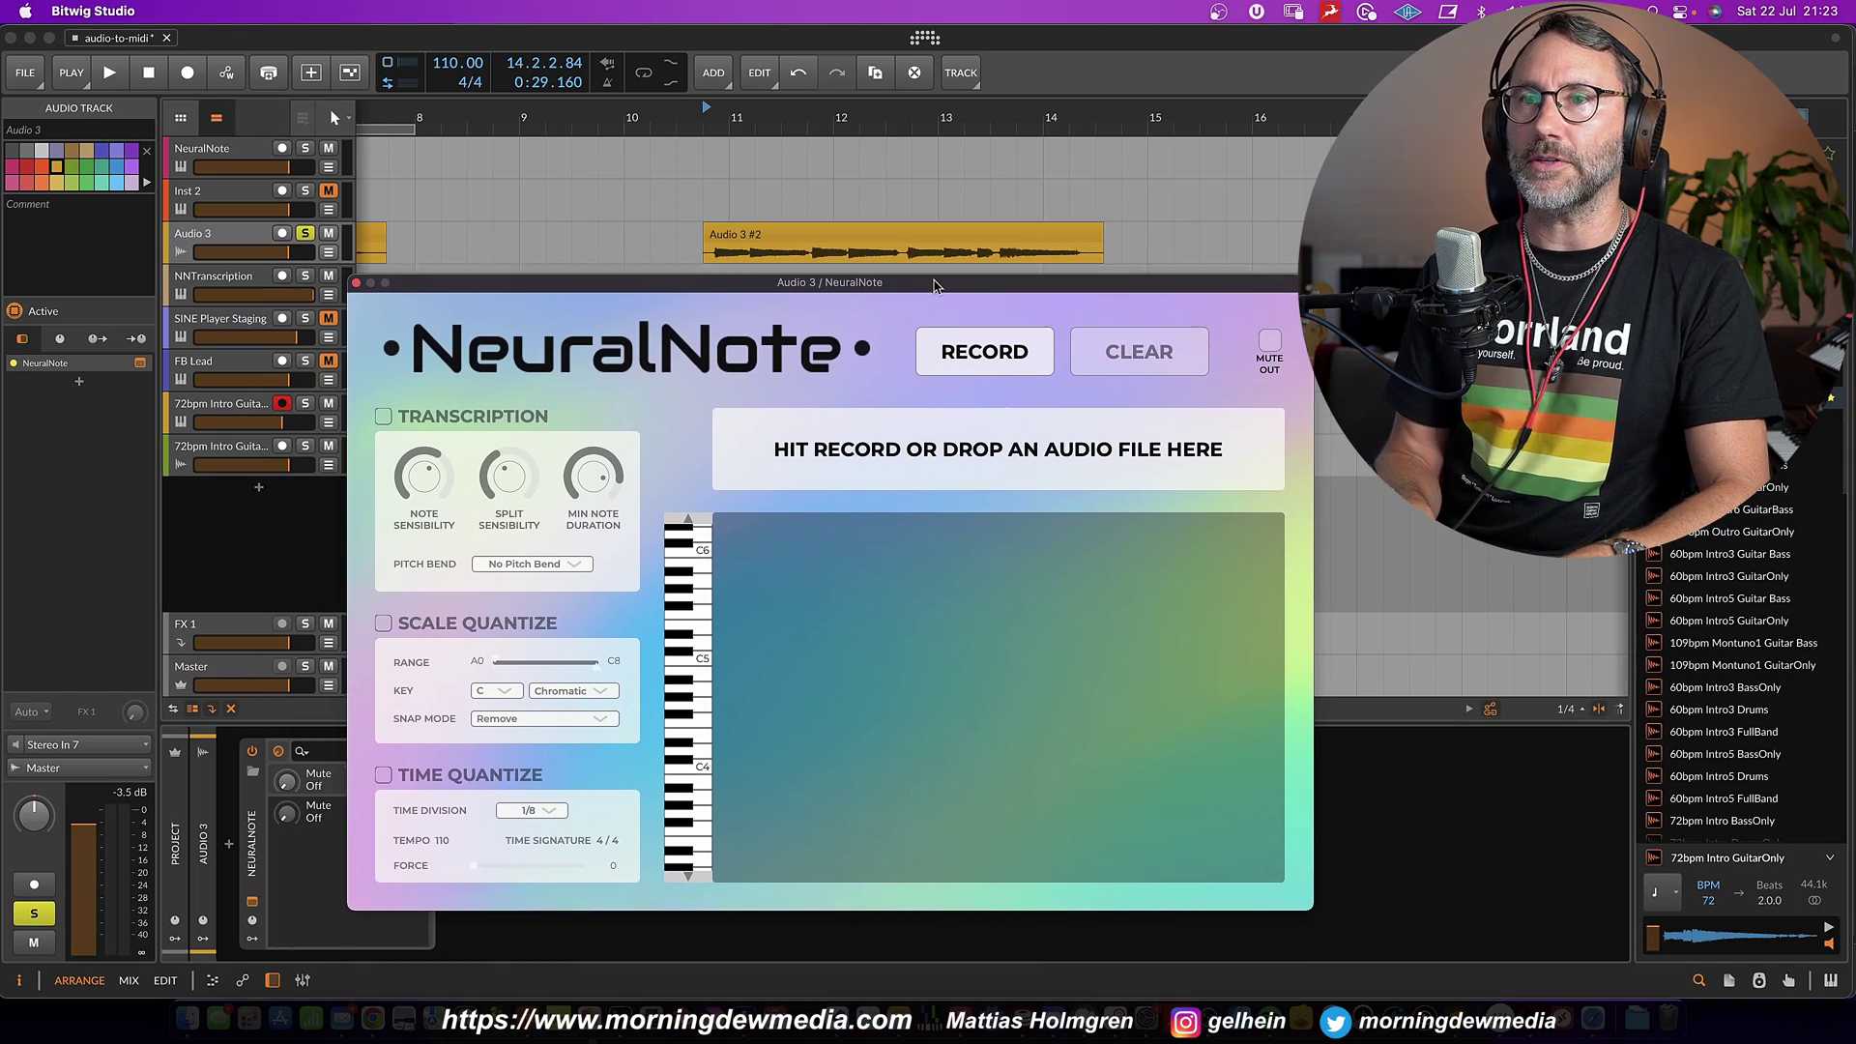
# Record a new guitar phrase in NeuralNote and bring it in as an NNTranscription clip
pyautogui.click(995, 344)
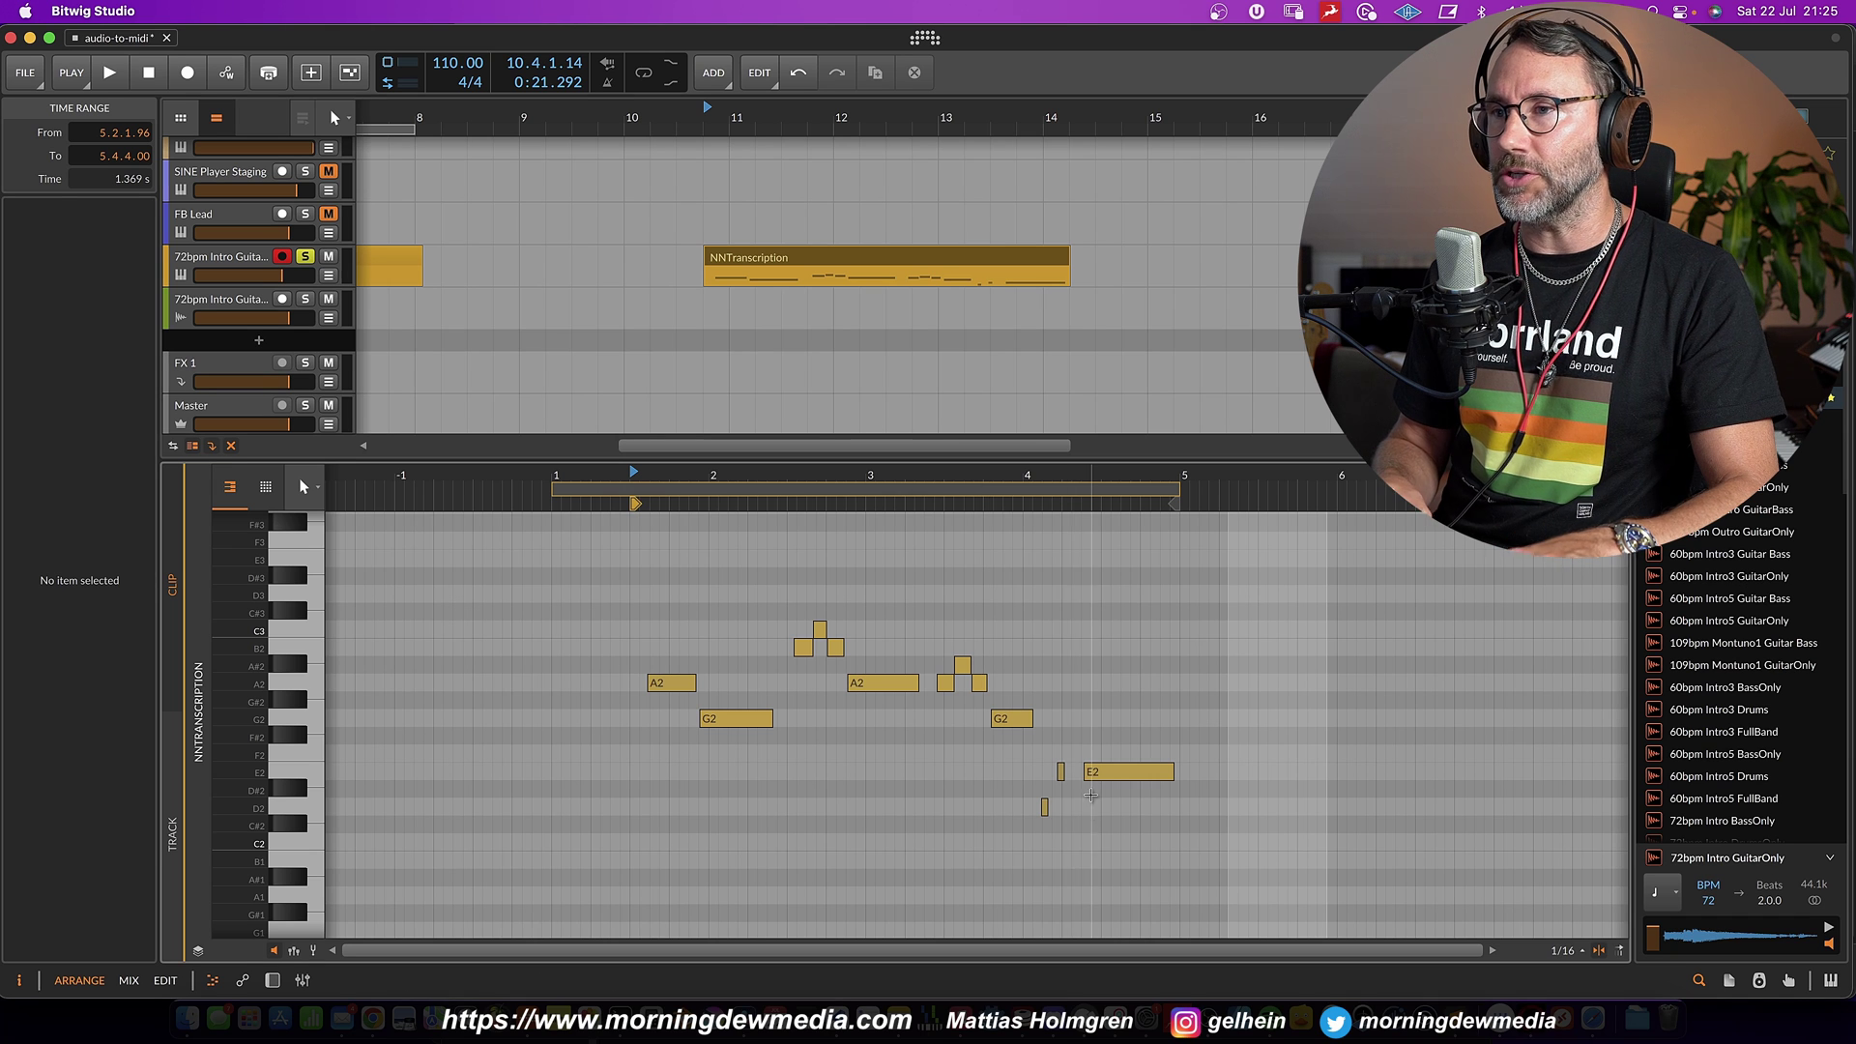
# Lengthen the short E2 note slightly, select the B2–C3–B2 notes, then show the Audio 3 devices
pyautogui.moveTo(1069, 821); pyautogui.dragTo(1040, 764)
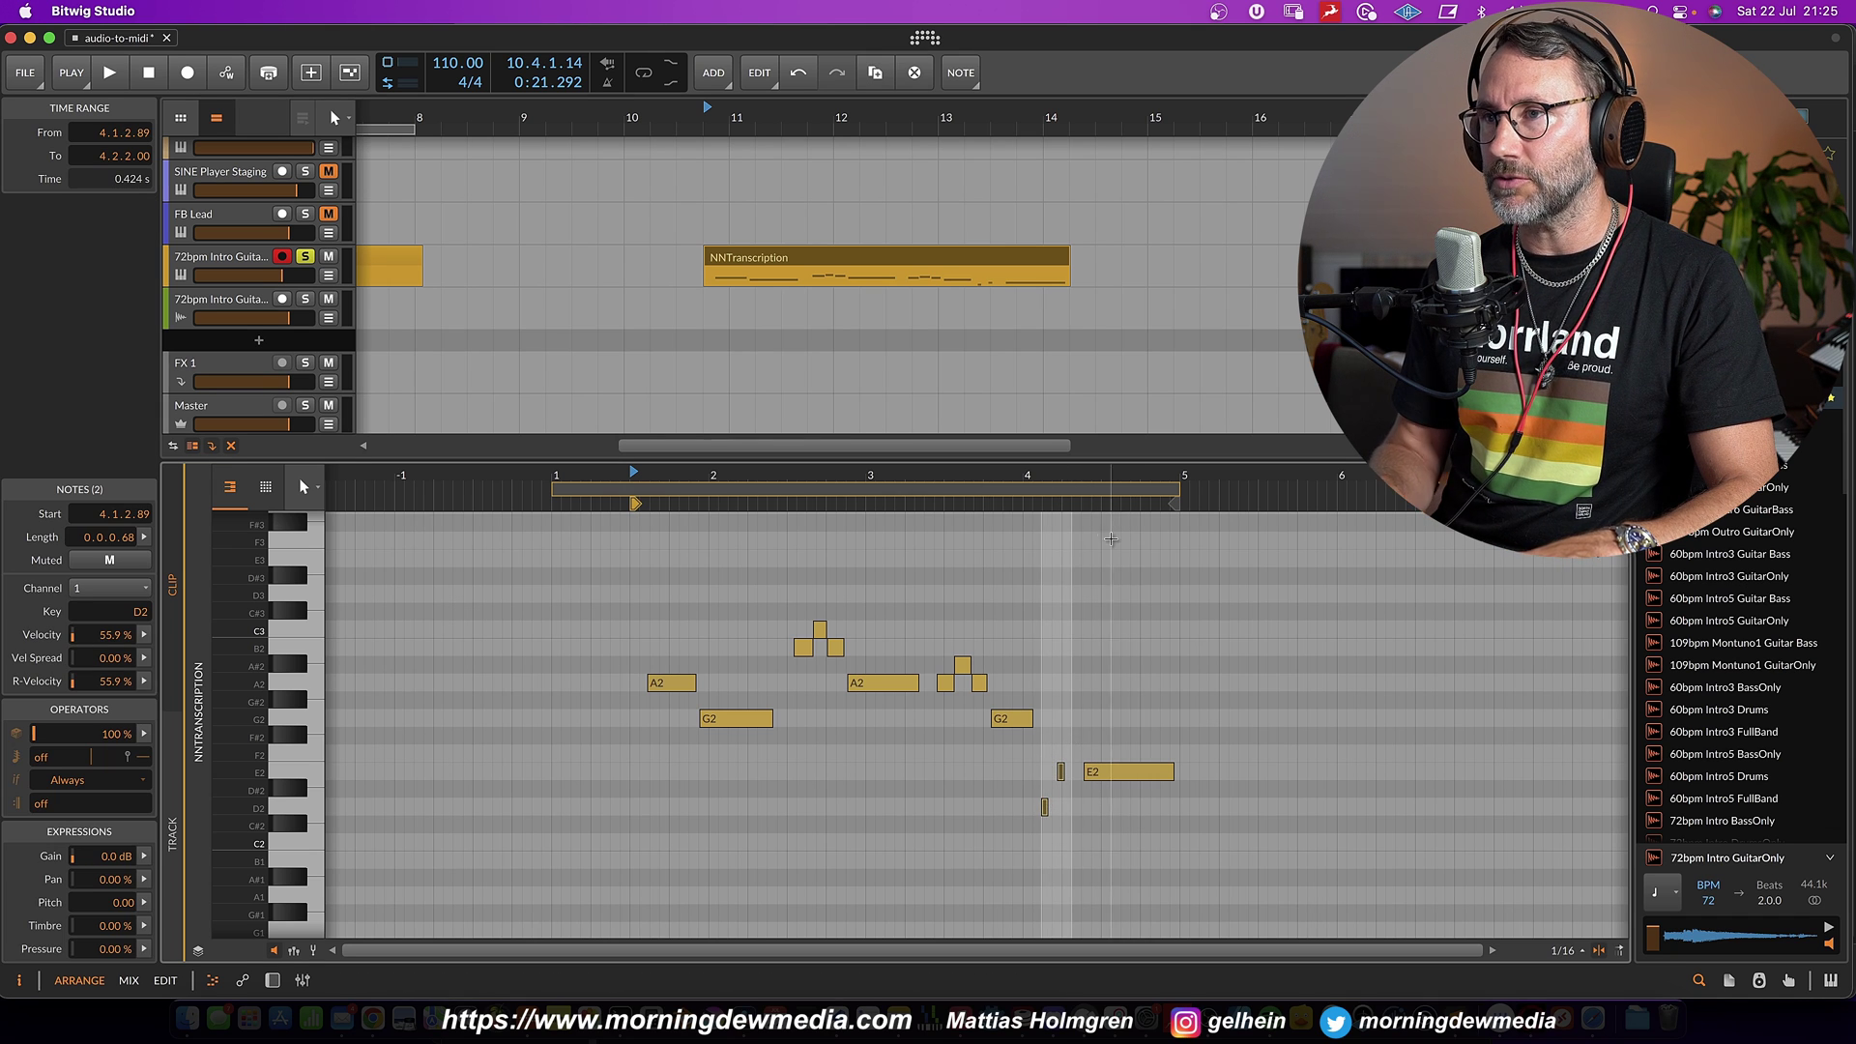
pyautogui.scroll(5, 1055, 554)
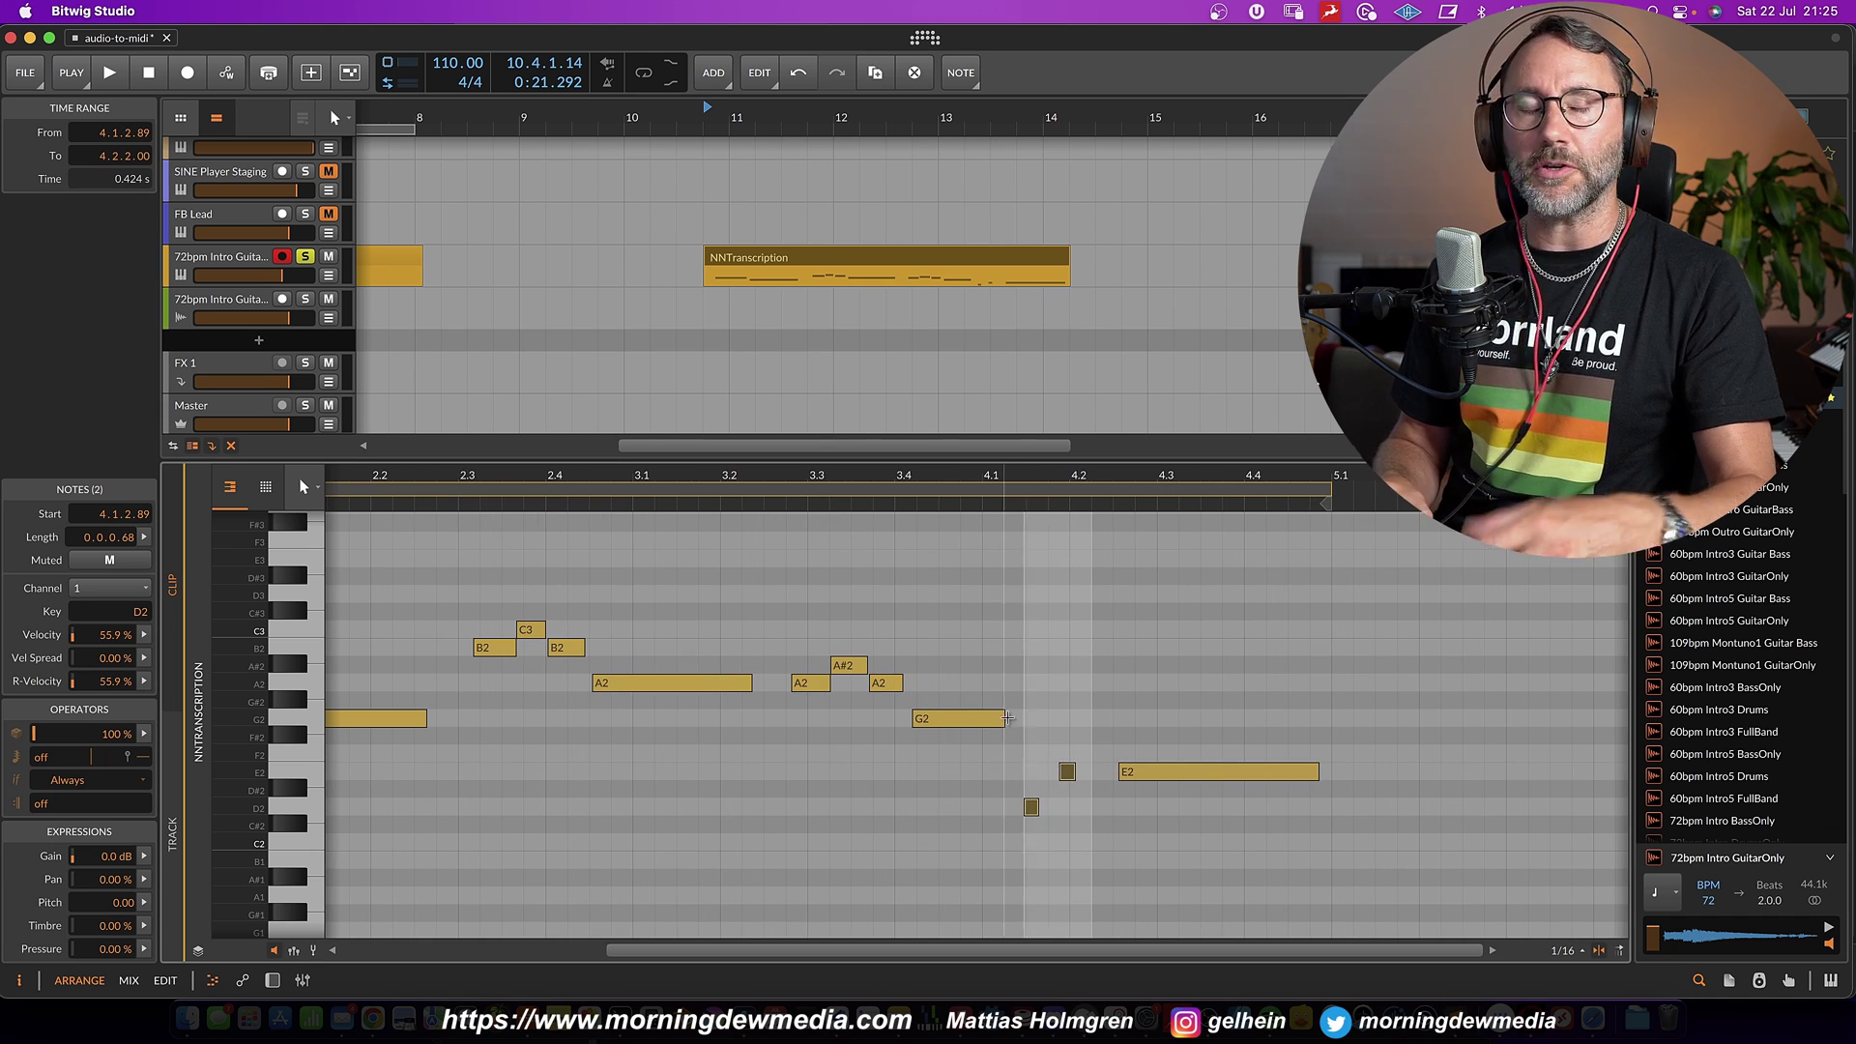
pyautogui.click(1079, 770)
pyautogui.moveTo(1100, 768); pyautogui.dragTo(1105, 771)
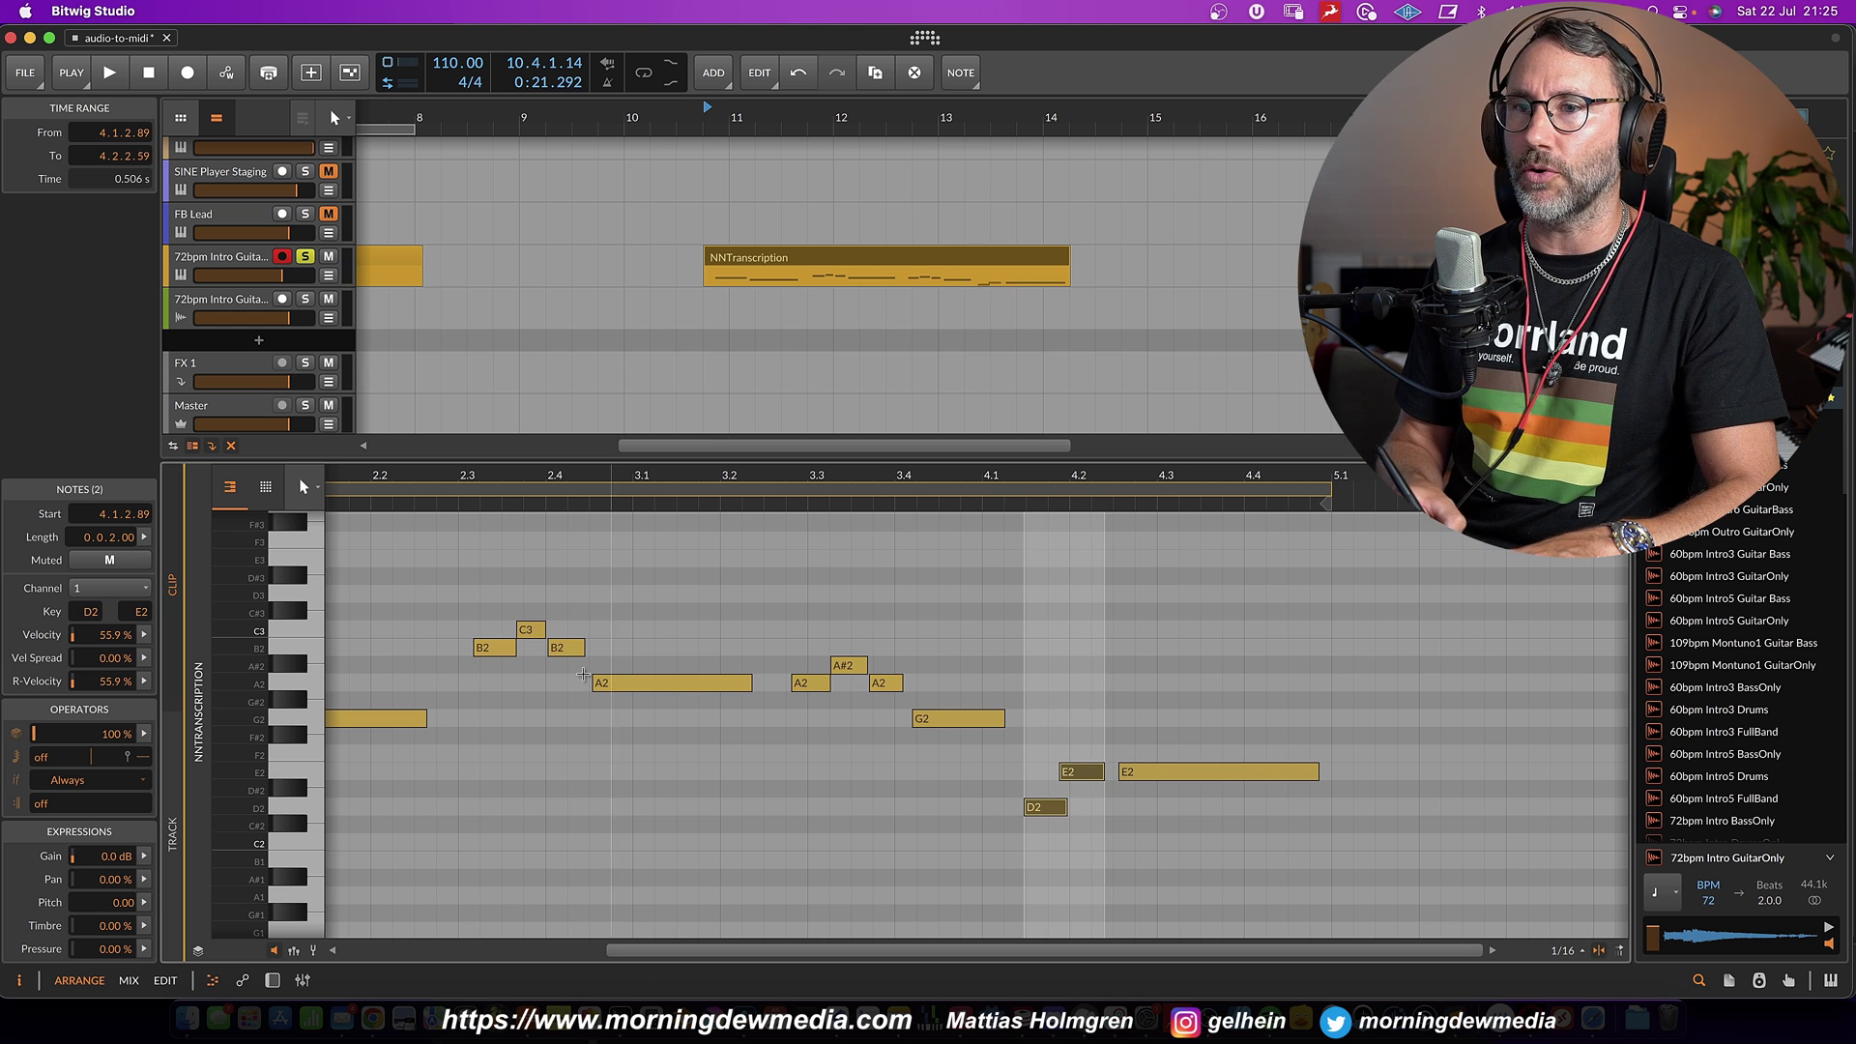
pyautogui.moveTo(549, 677); pyautogui.dragTo(498, 634)
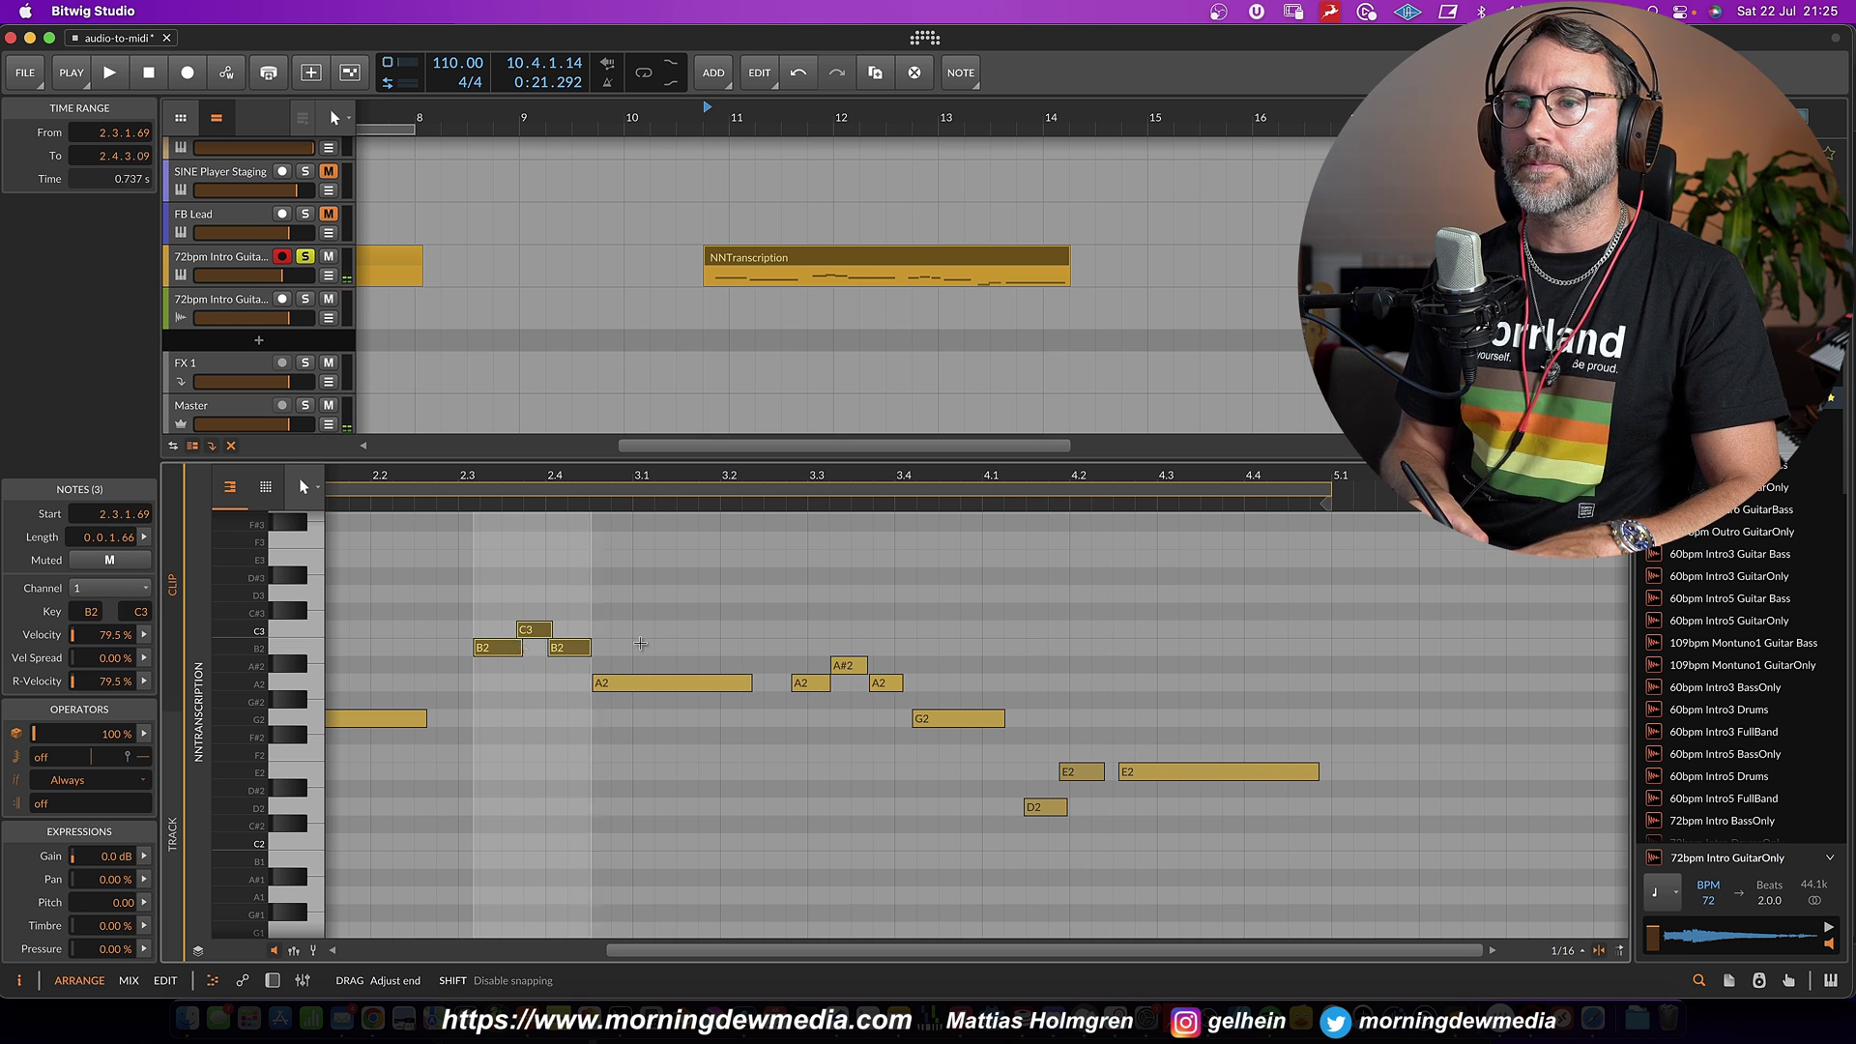
pyautogui.press('d')
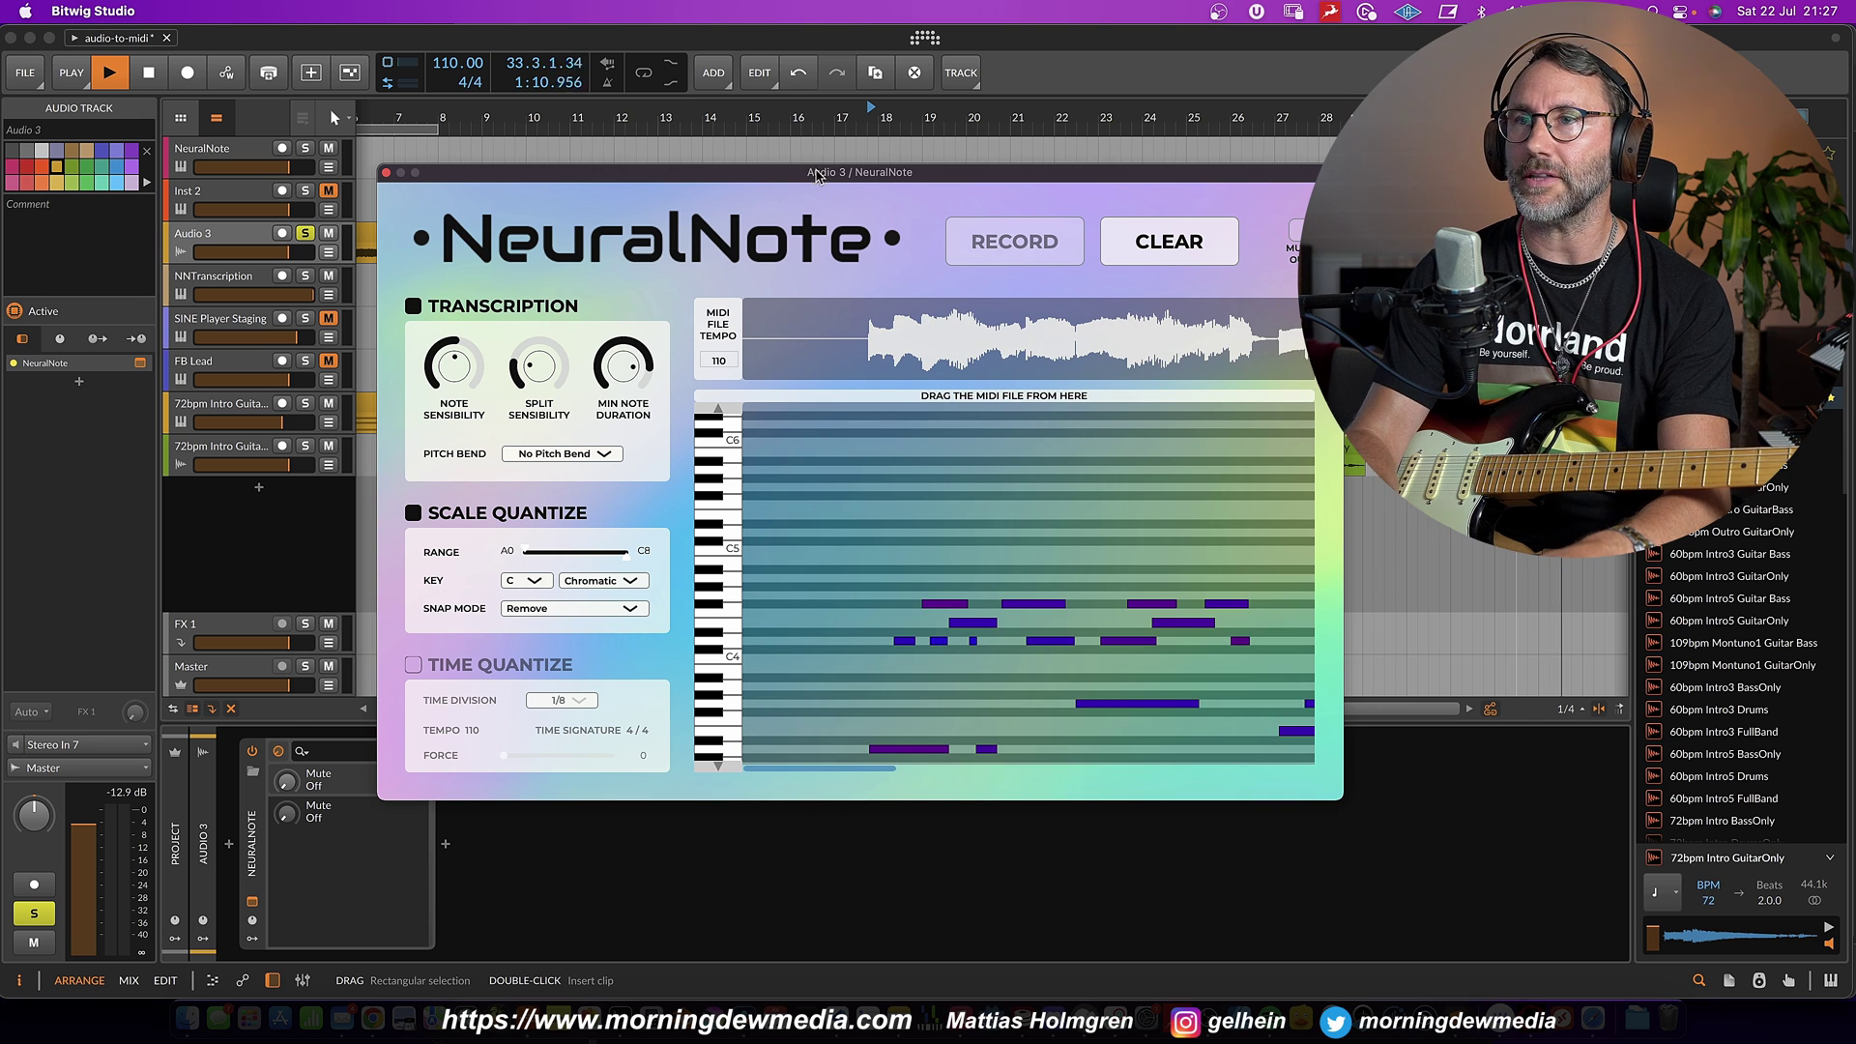
# Move the NeuralNote window aside and solo the Audio 3 guitar take to compare, then stop playback
pyautogui.moveTo(870, 170); pyautogui.dragTo(1567, 370)
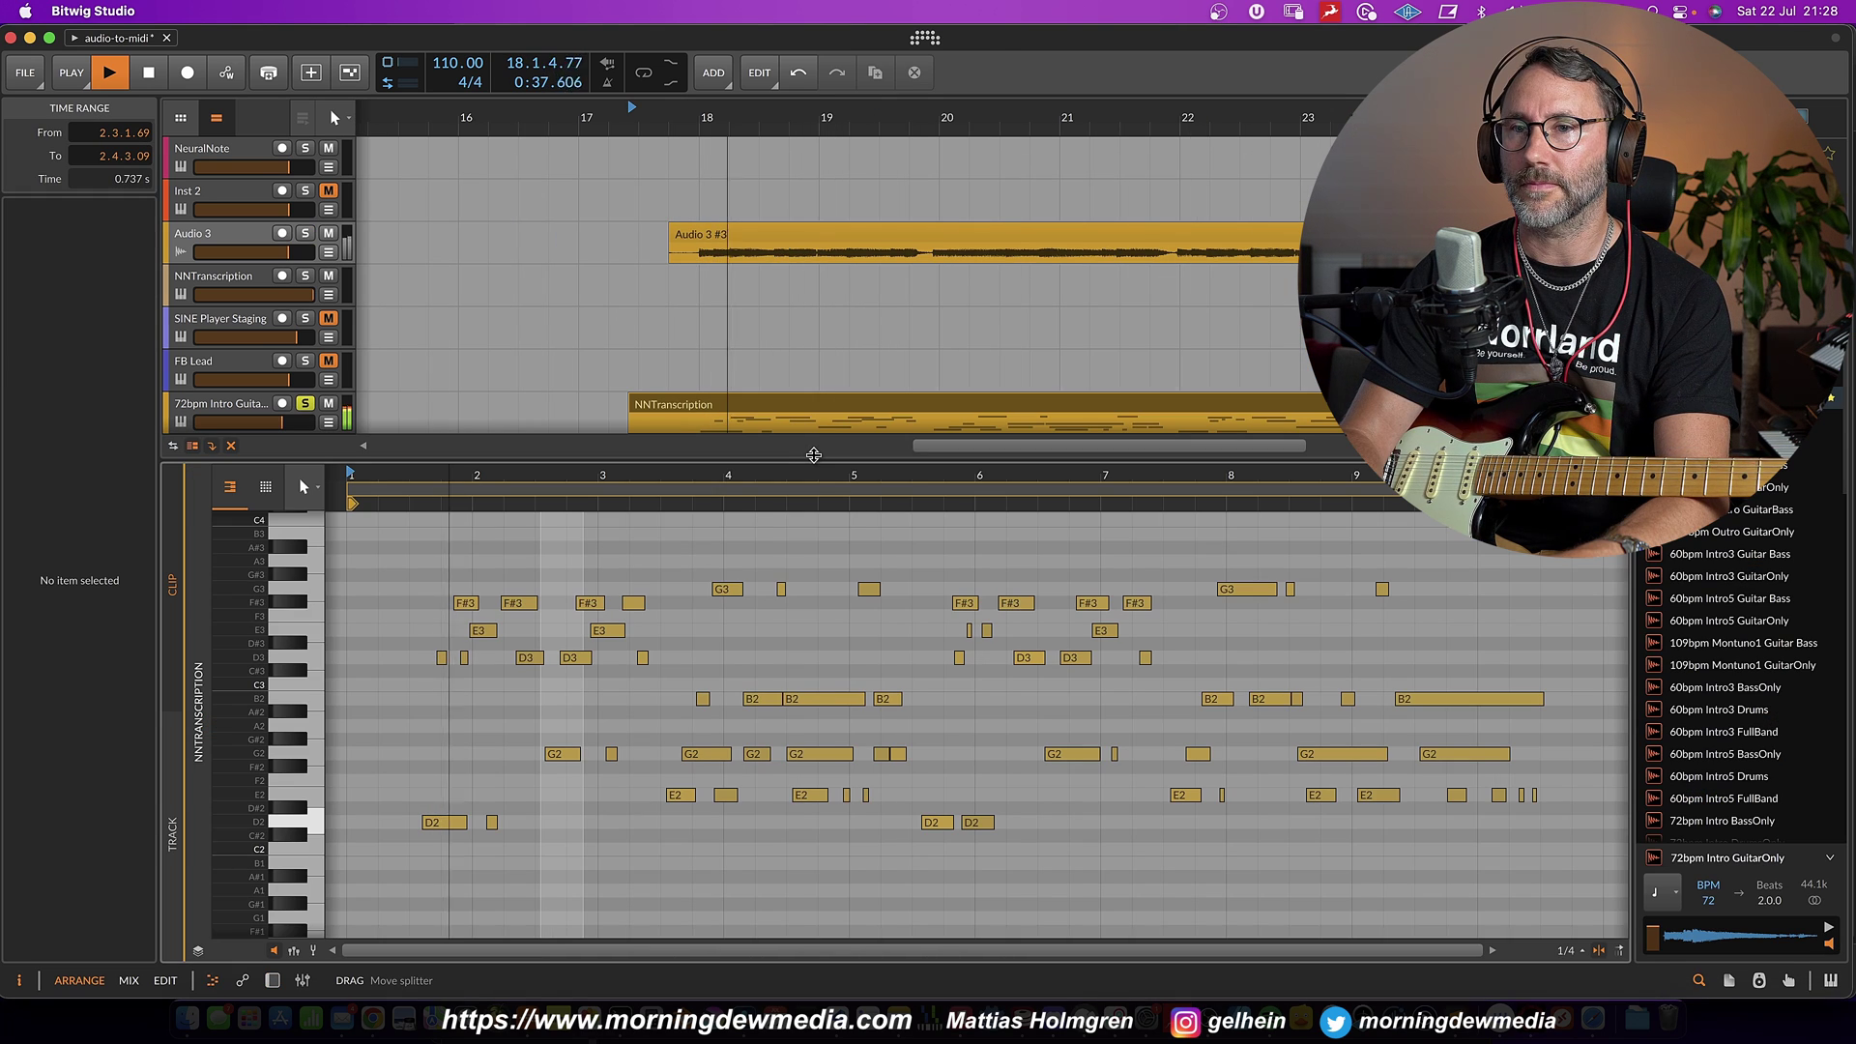
pyautogui.click(304, 233)
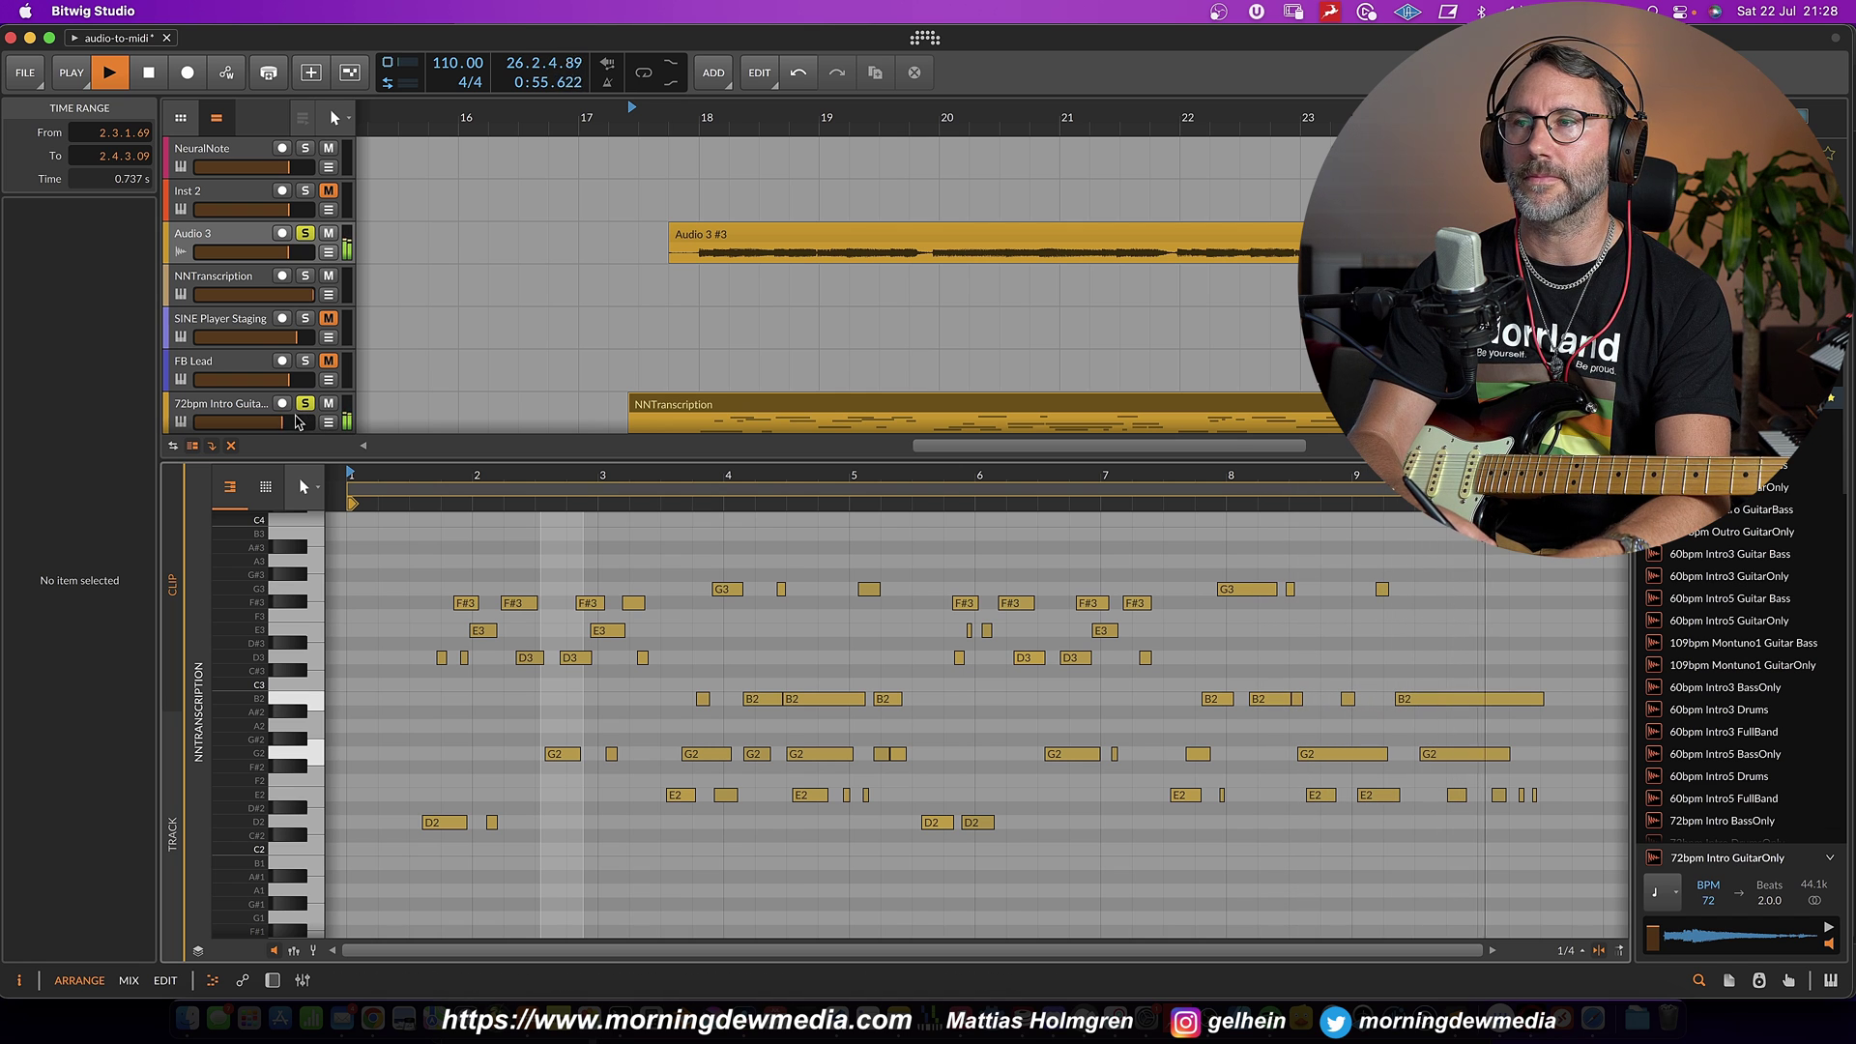
pyautogui.press('space')
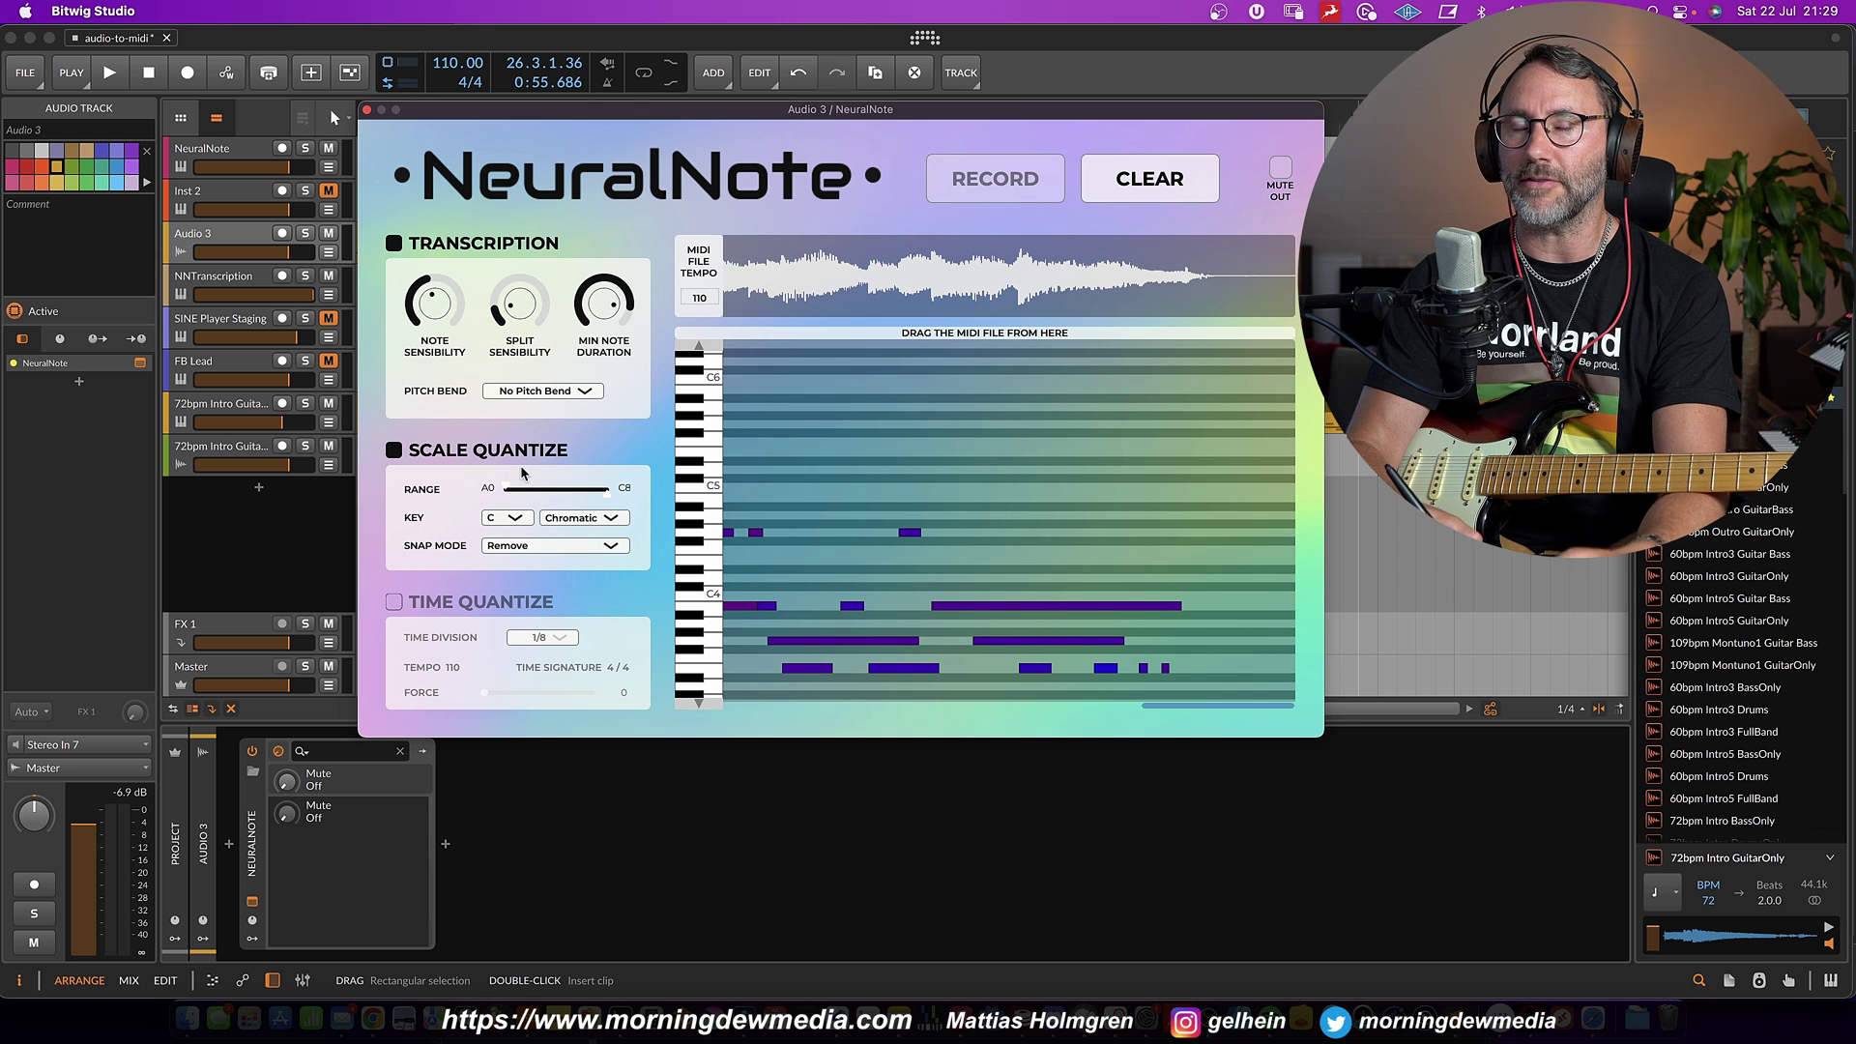
# Keep NeuralNote's scale quantize at C Chromatic and open the Snap Mode choices
pyautogui.click(518, 520)
pyautogui.click(561, 519)
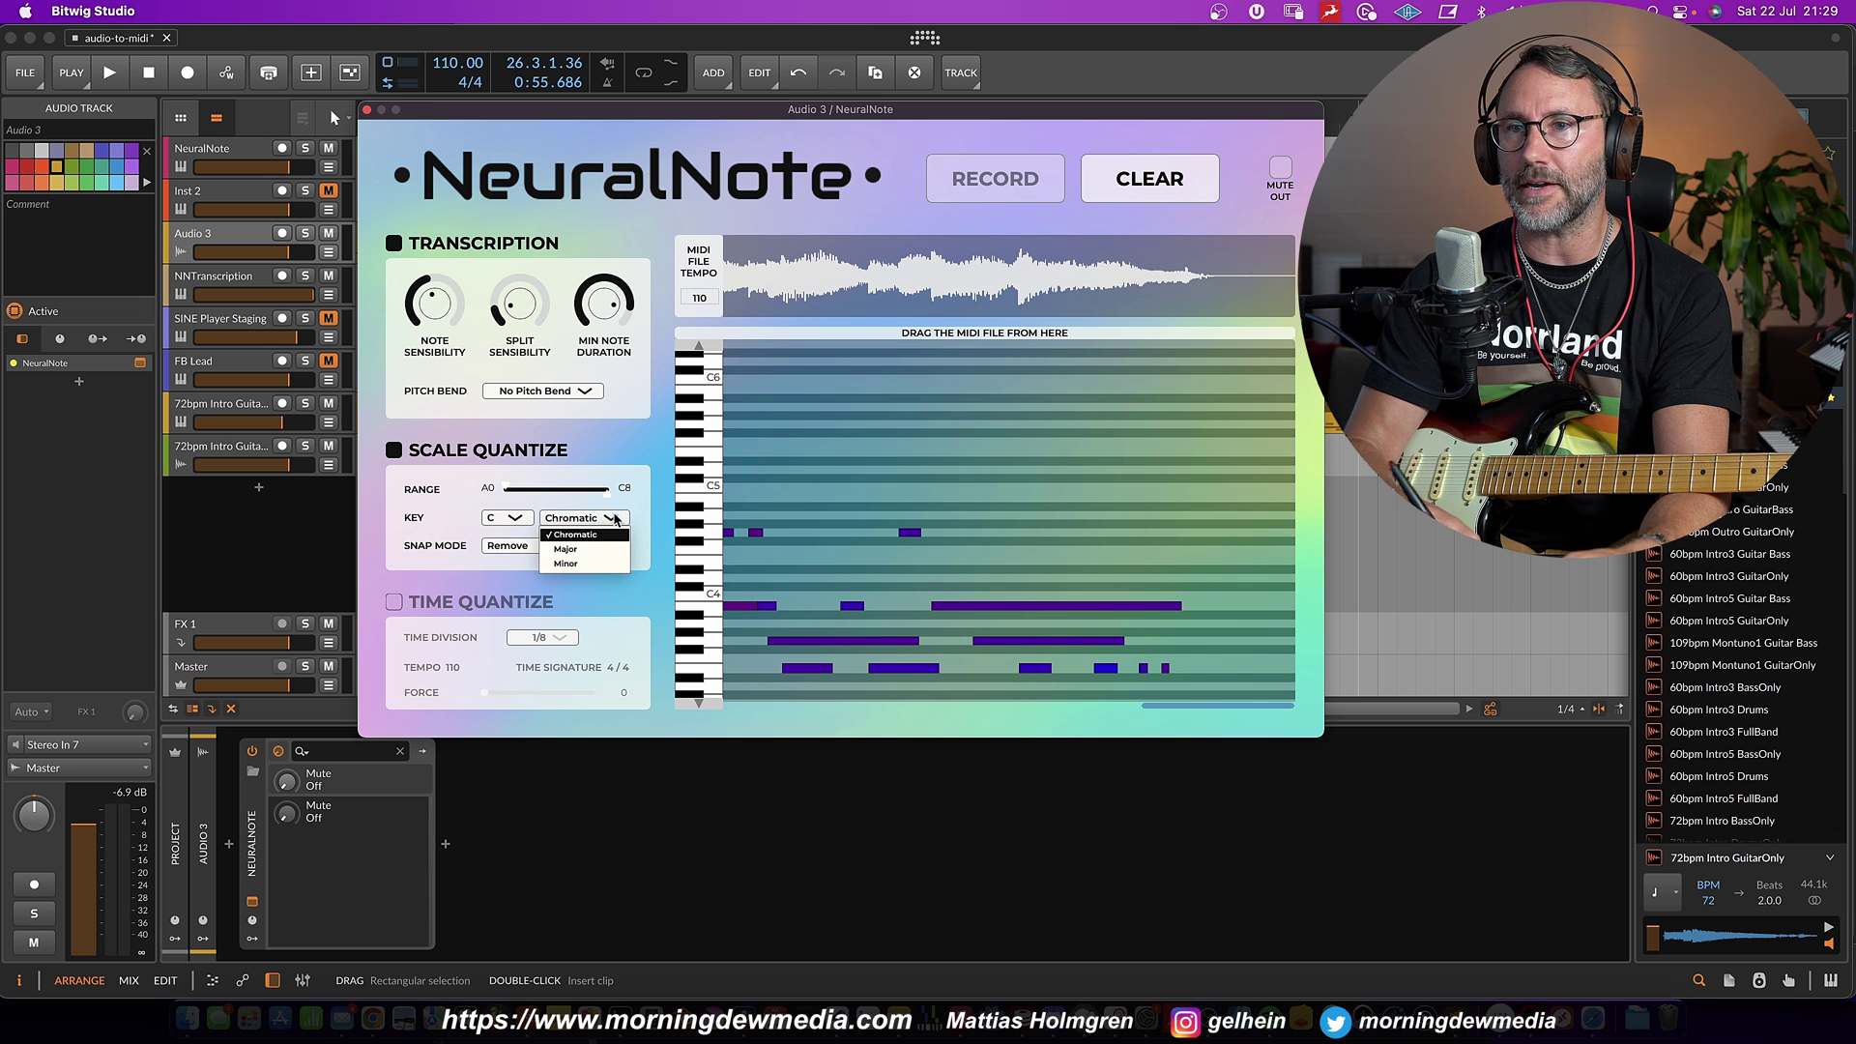
pyautogui.click(528, 548)
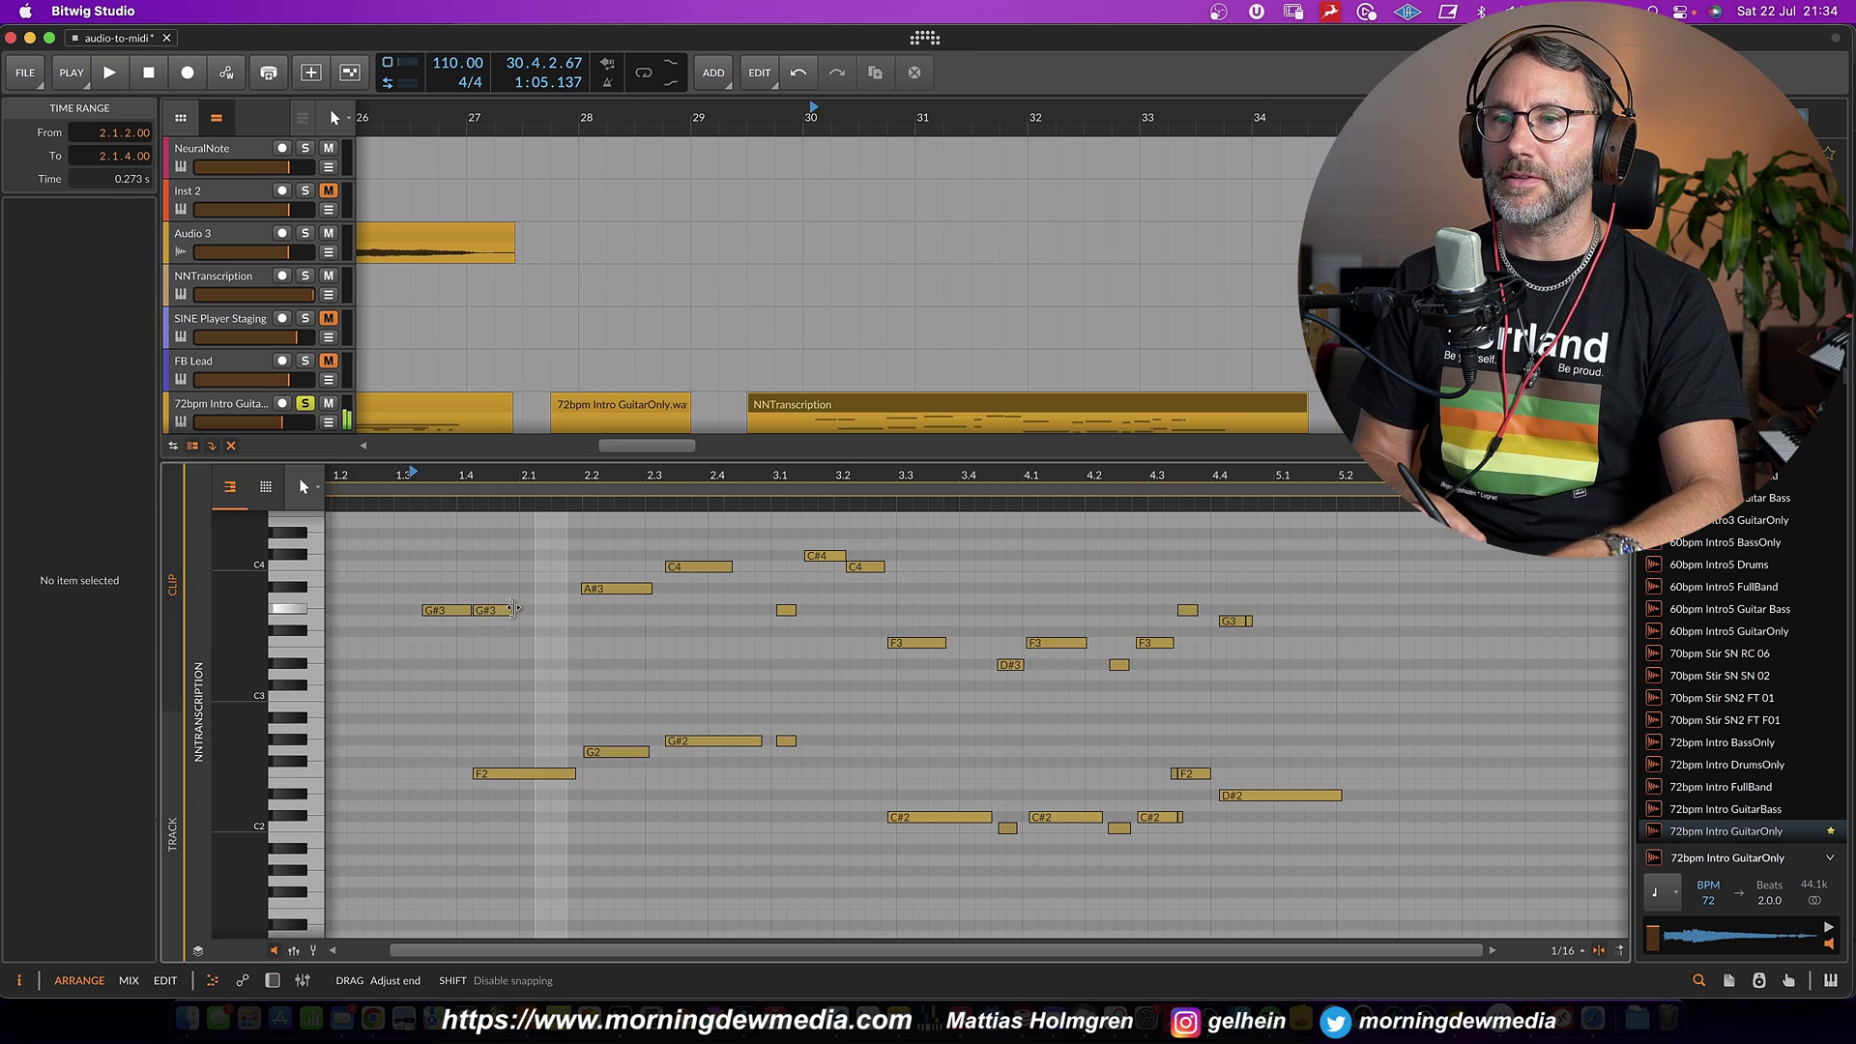
# Extend the second G#3 note to the right and play back the edited clip
pyautogui.moveTo(512, 608); pyautogui.dragTo(567, 610)
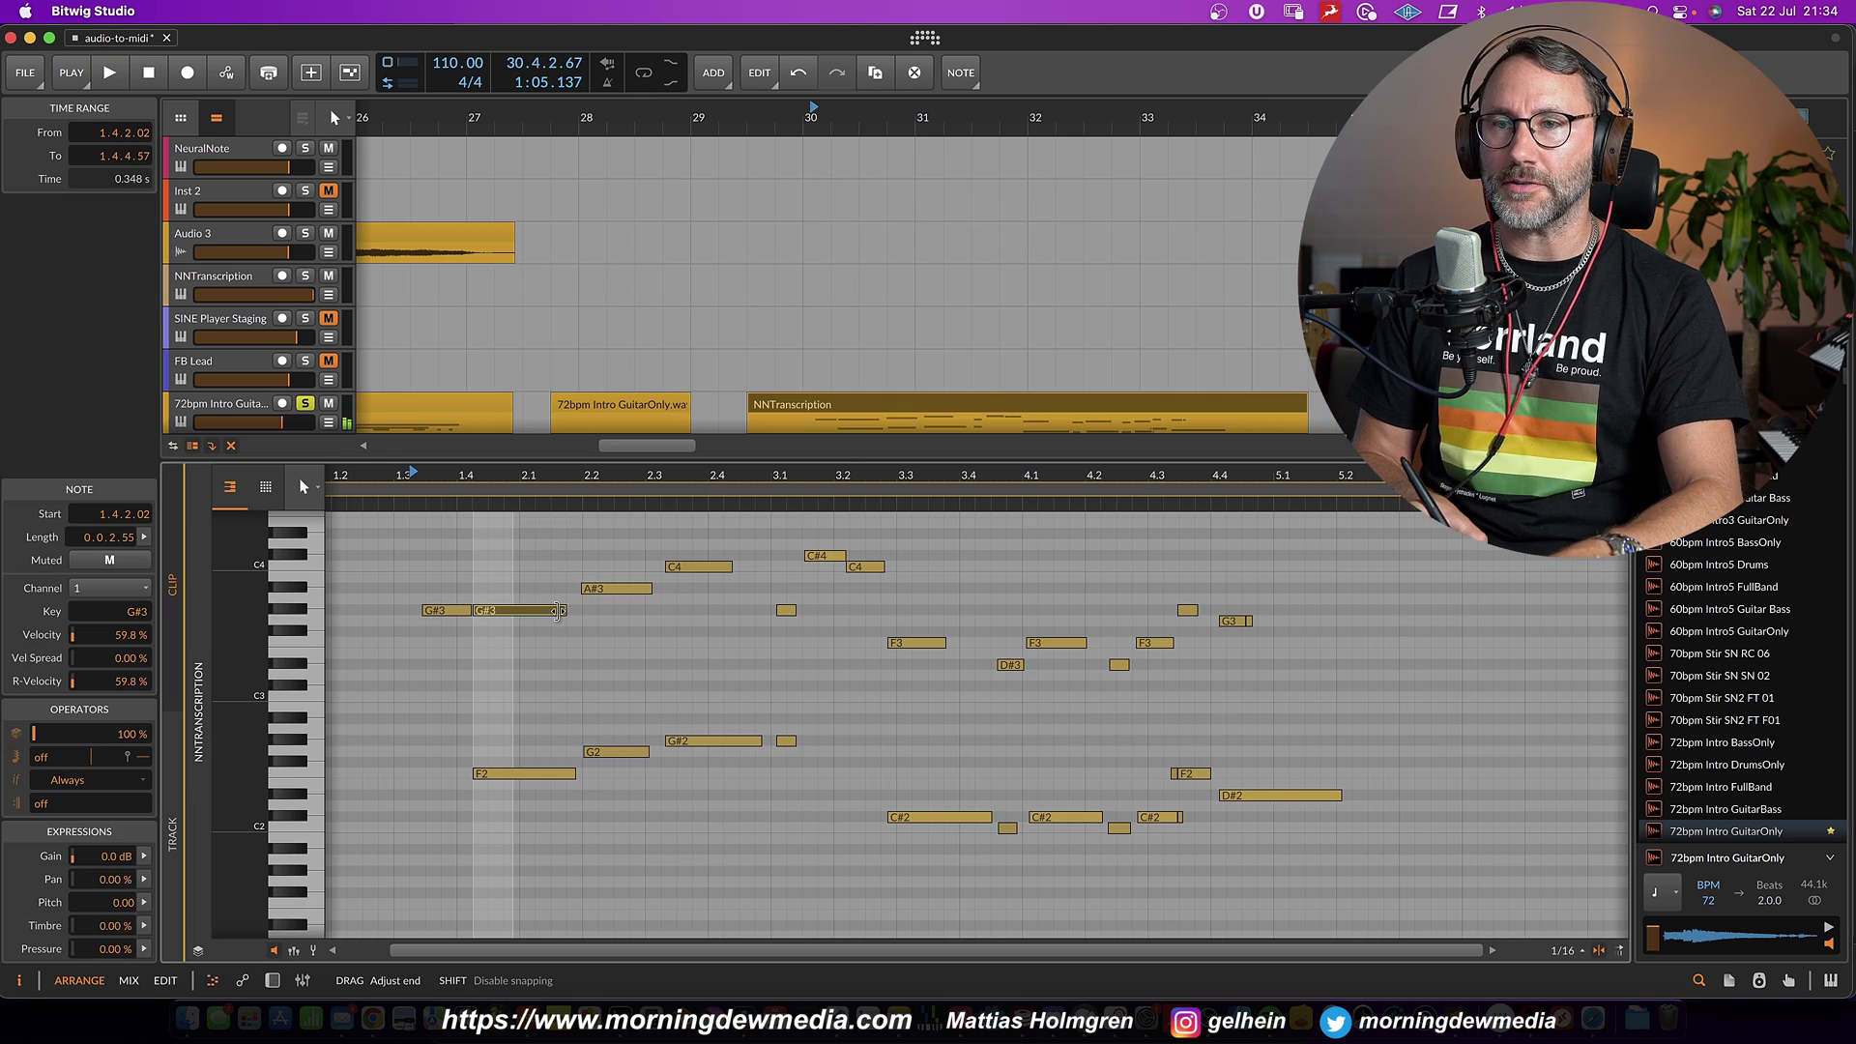
pyautogui.press('space')
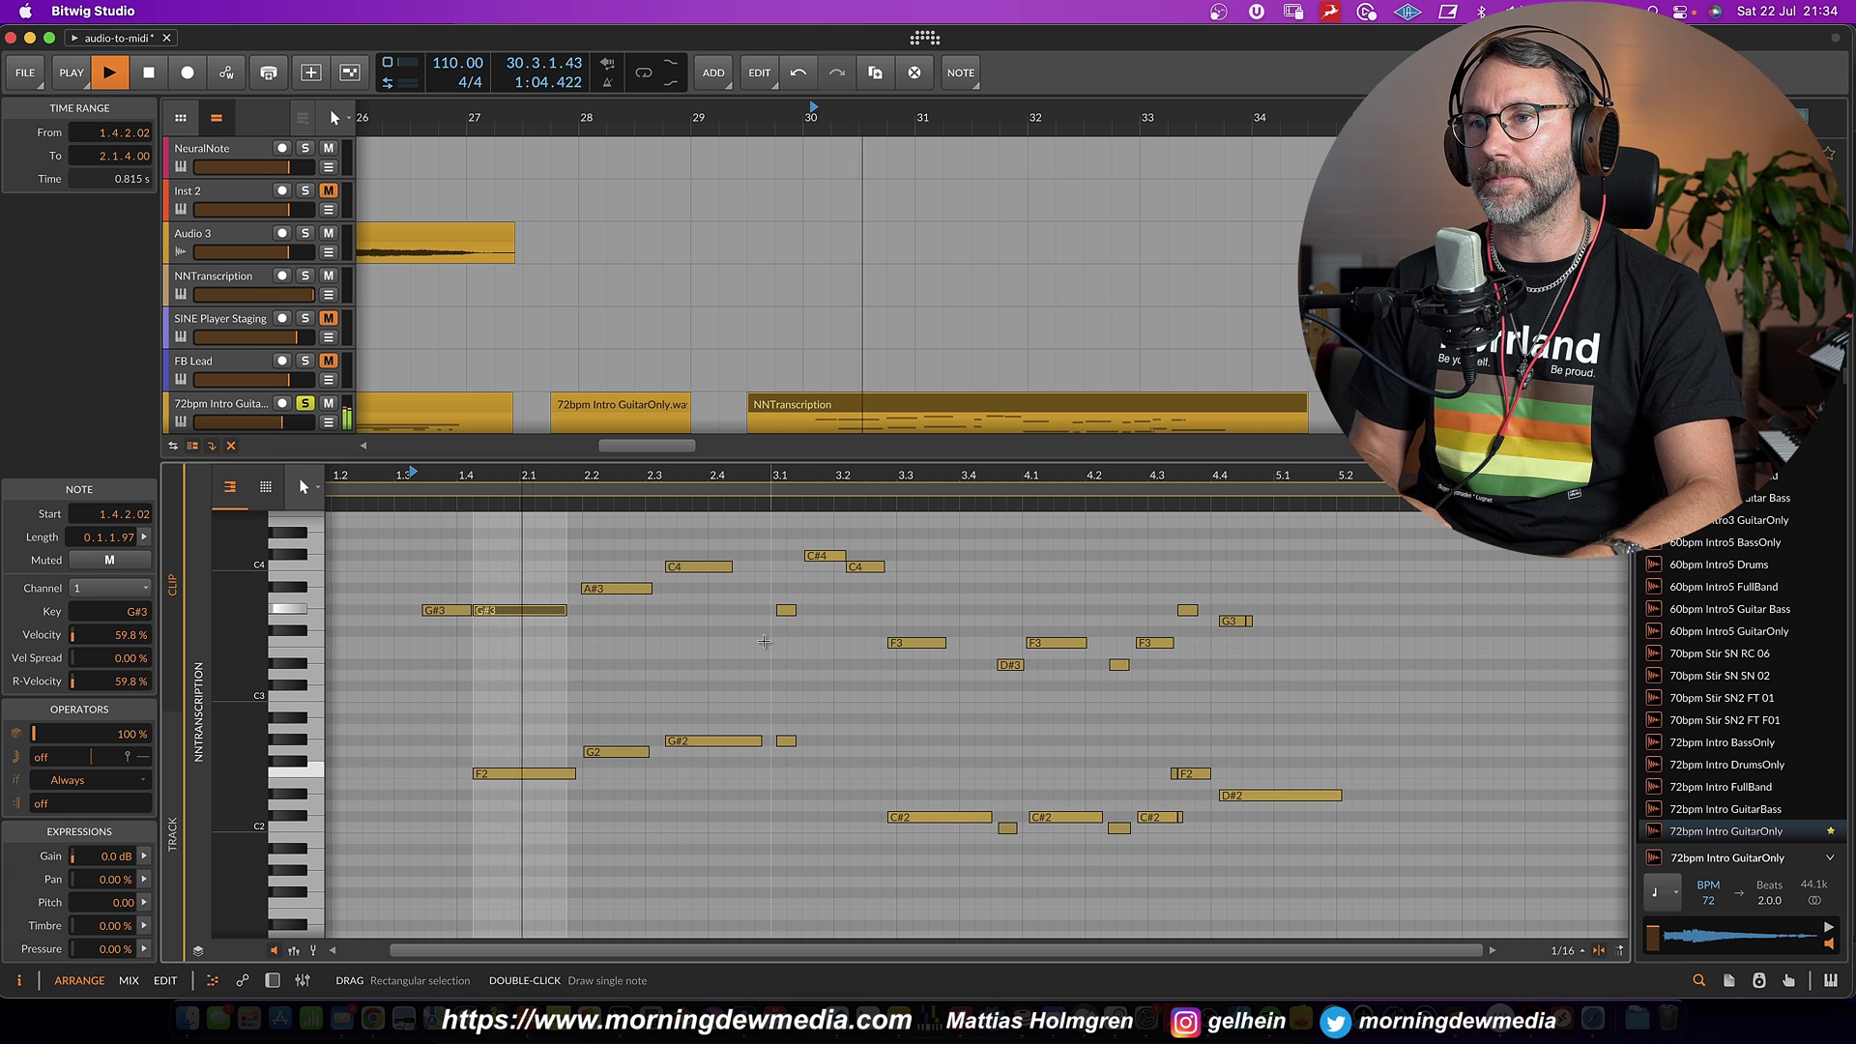